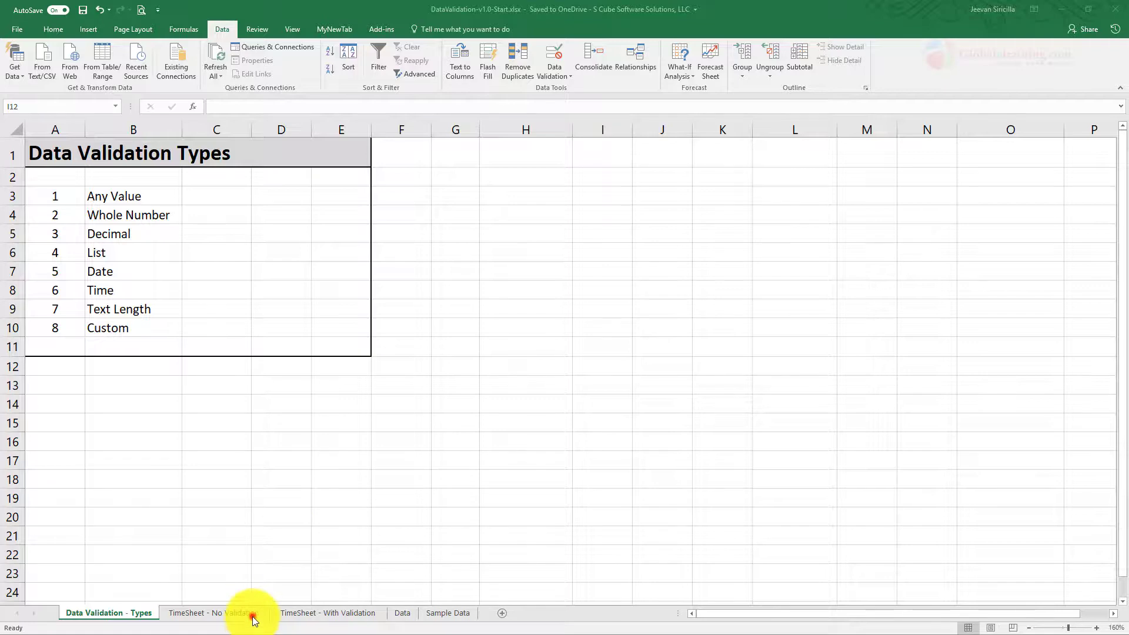
# Compare the time sheets with and without validation, examining the employee details, work-hour limits and reporting date fields.
pyautogui.click(252, 615)
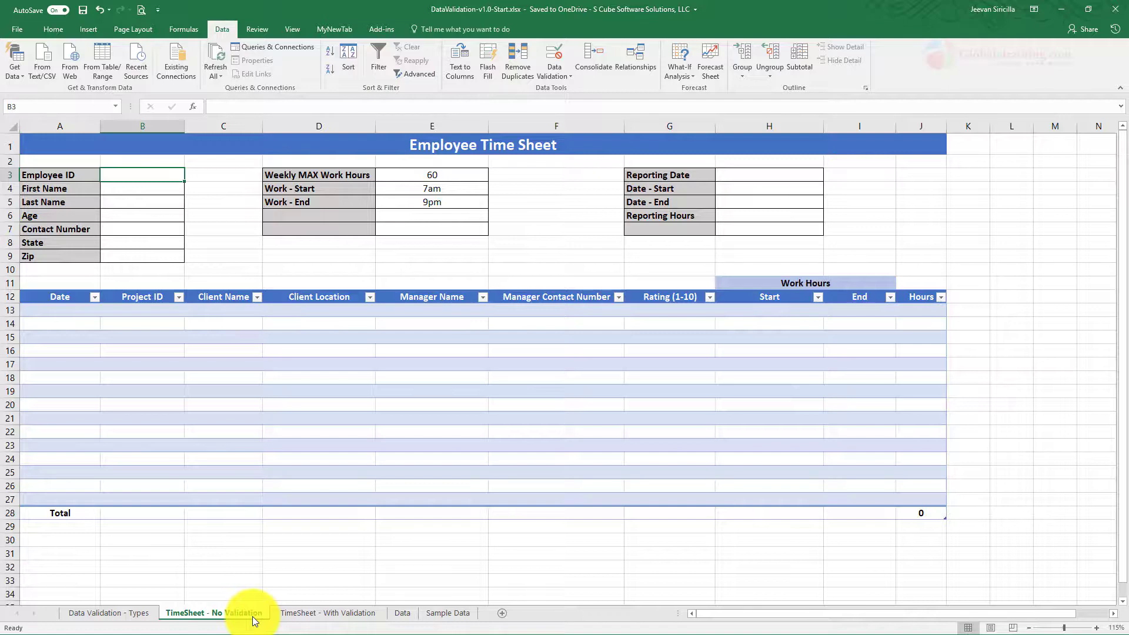
pyautogui.click(320, 615)
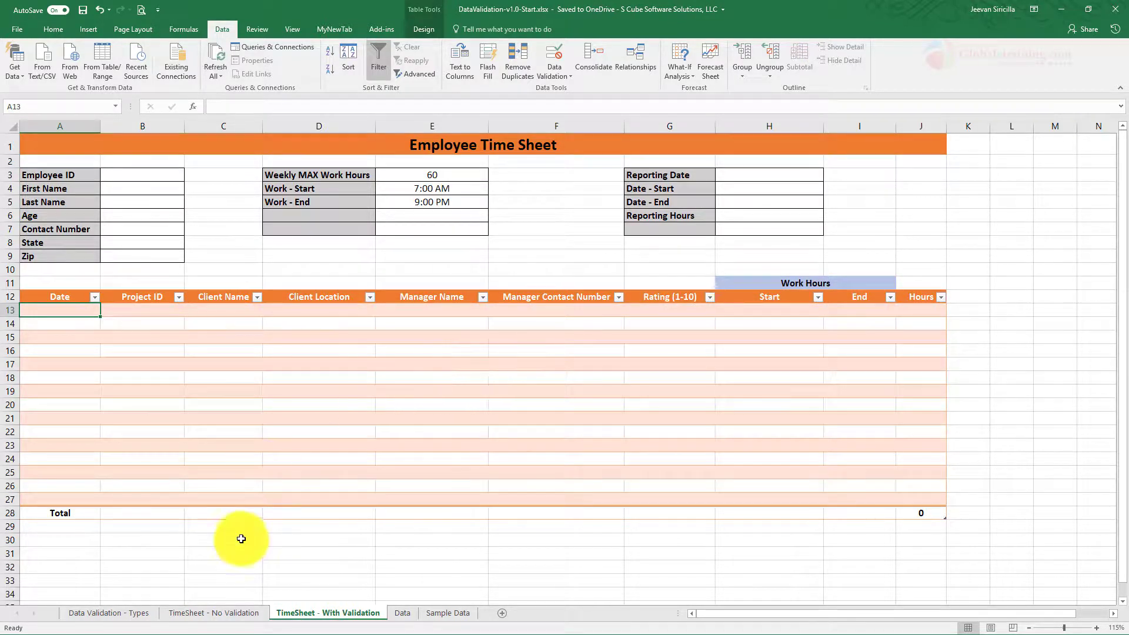
pyautogui.click(245, 615)
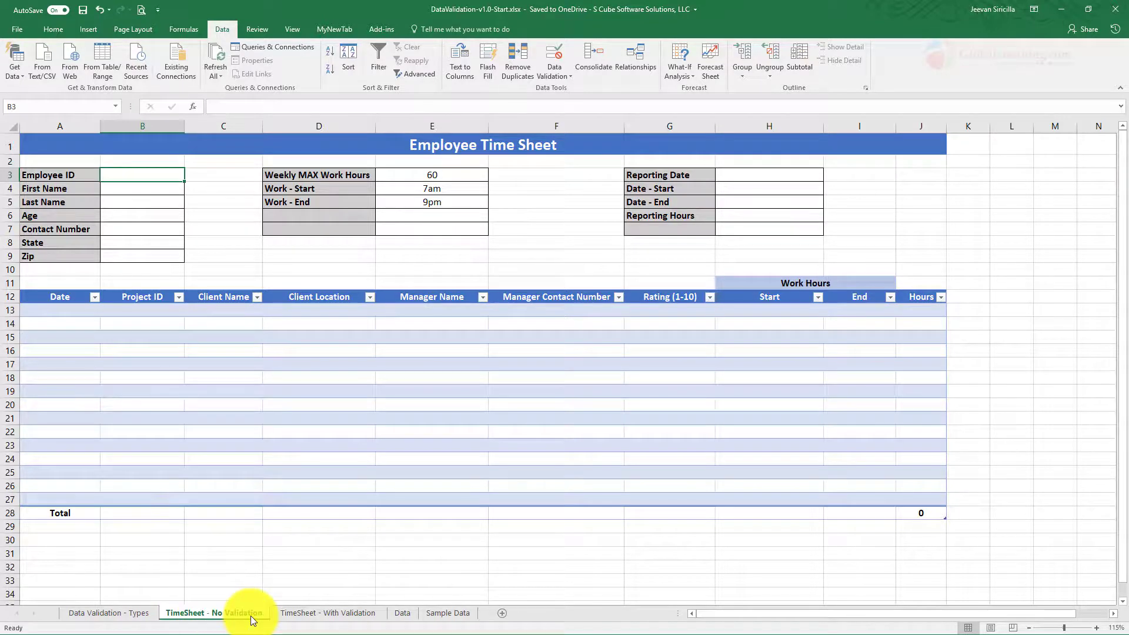
pyautogui.click(338, 617)
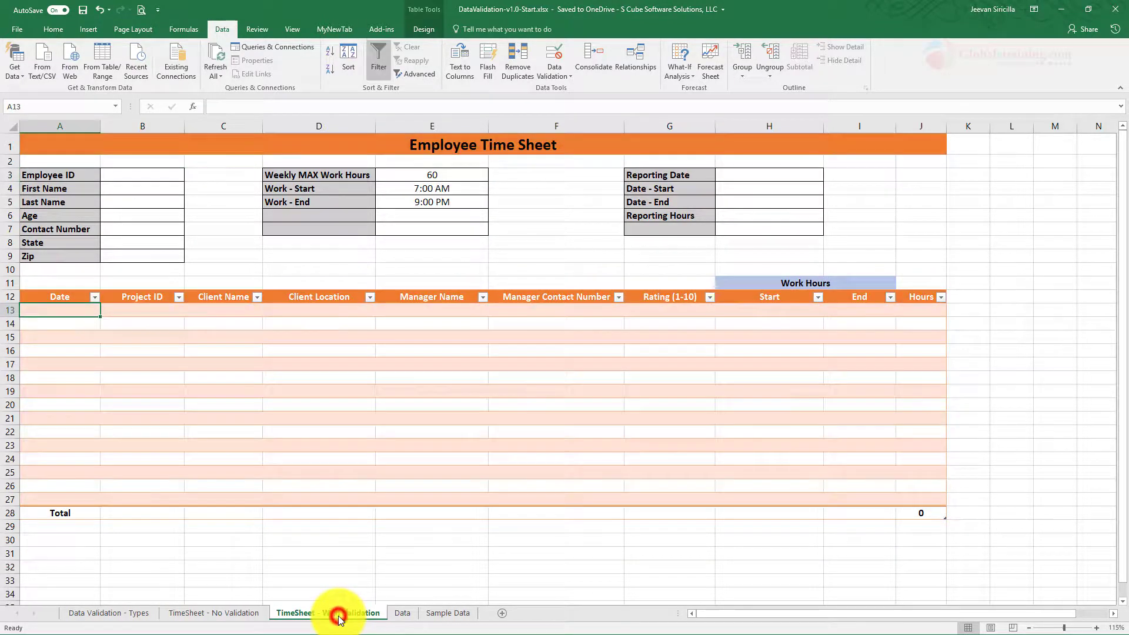
pyautogui.click(259, 615)
pyautogui.click(299, 615)
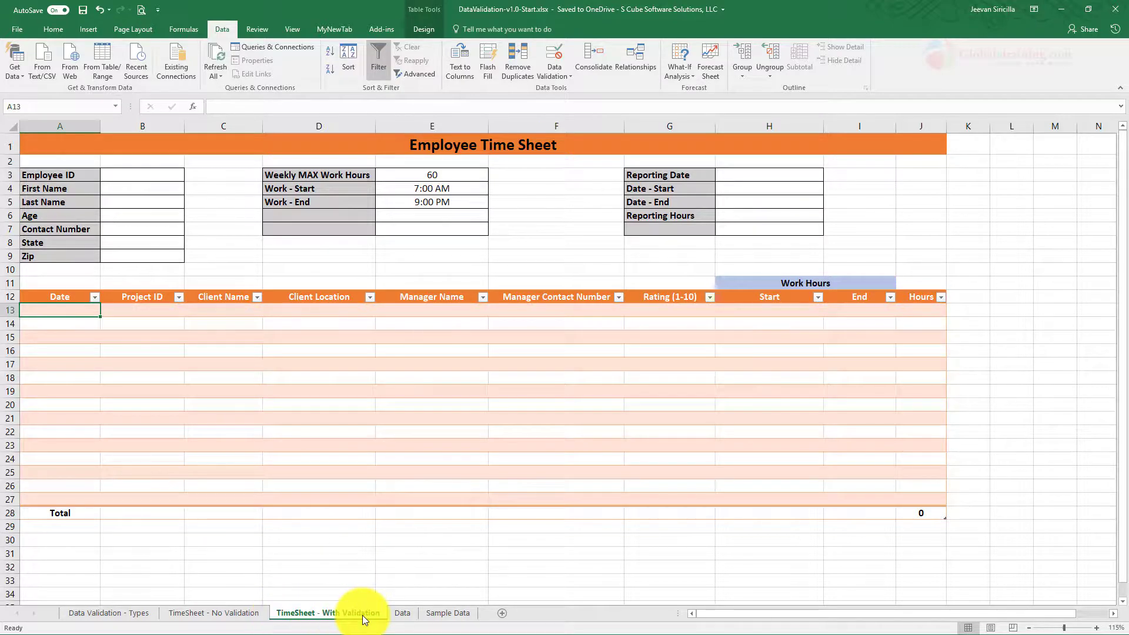
pyautogui.click(247, 614)
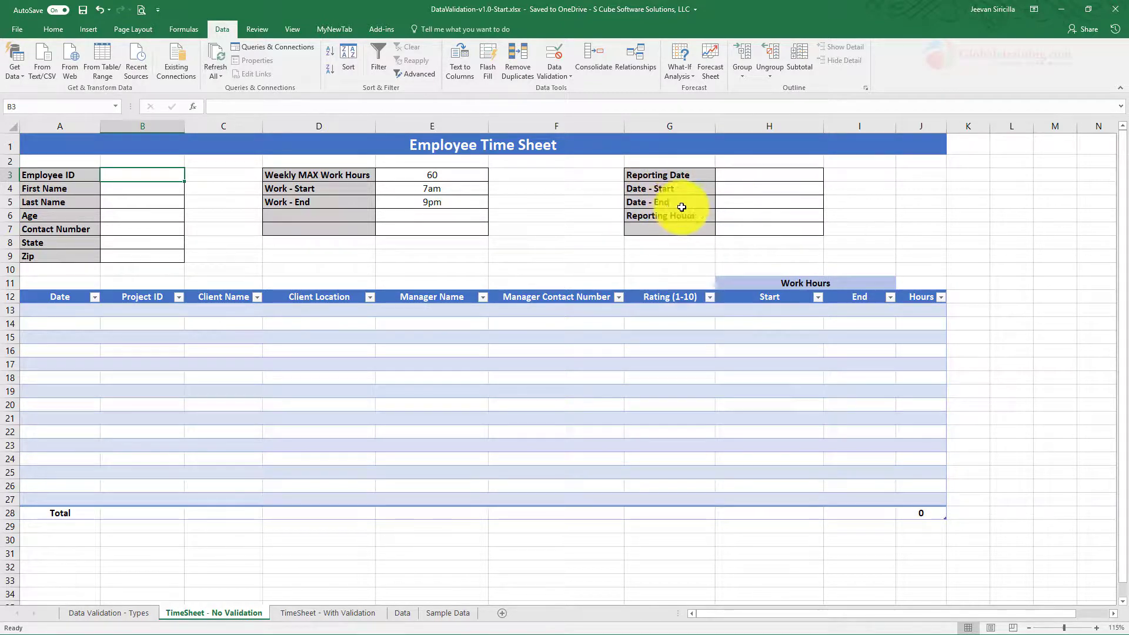
pyautogui.click(736, 188)
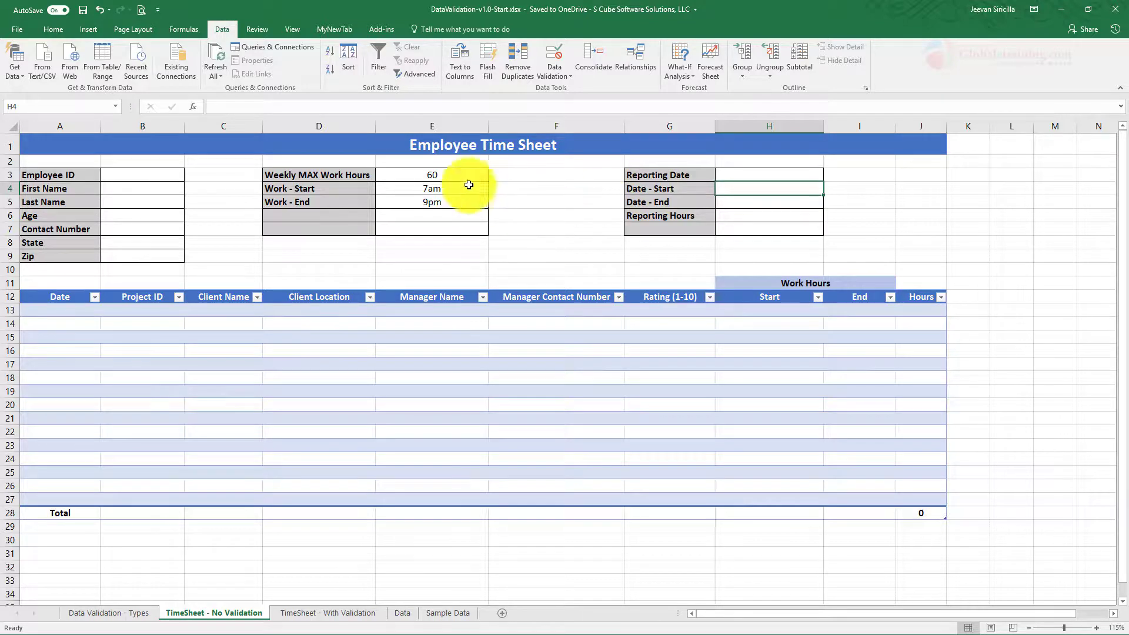
pyautogui.click(431, 178)
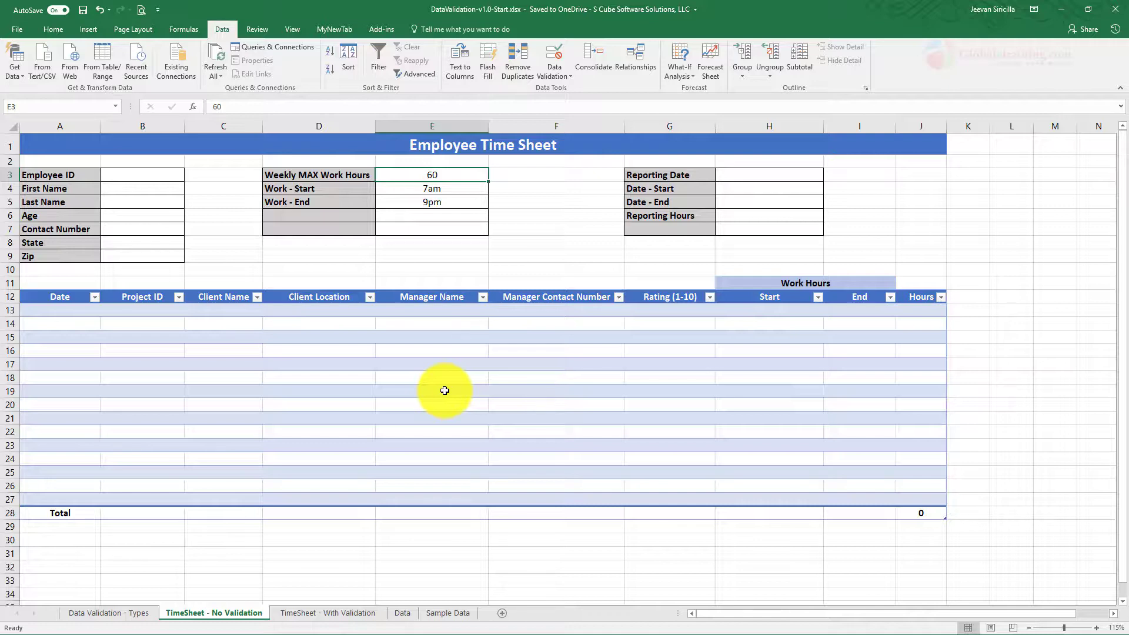
# Examine the Data sheet's project ID, manager and client location lists and the allowed range for Employee ID.
pyautogui.click(407, 615)
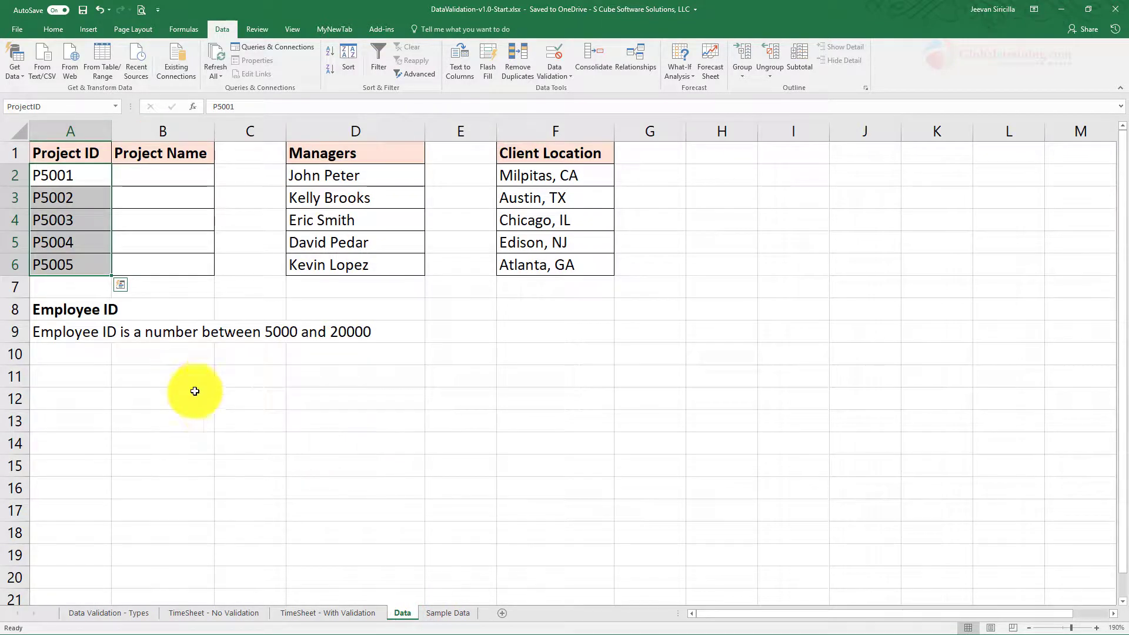
pyautogui.moveTo(78, 150); pyautogui.dragTo(83, 260)
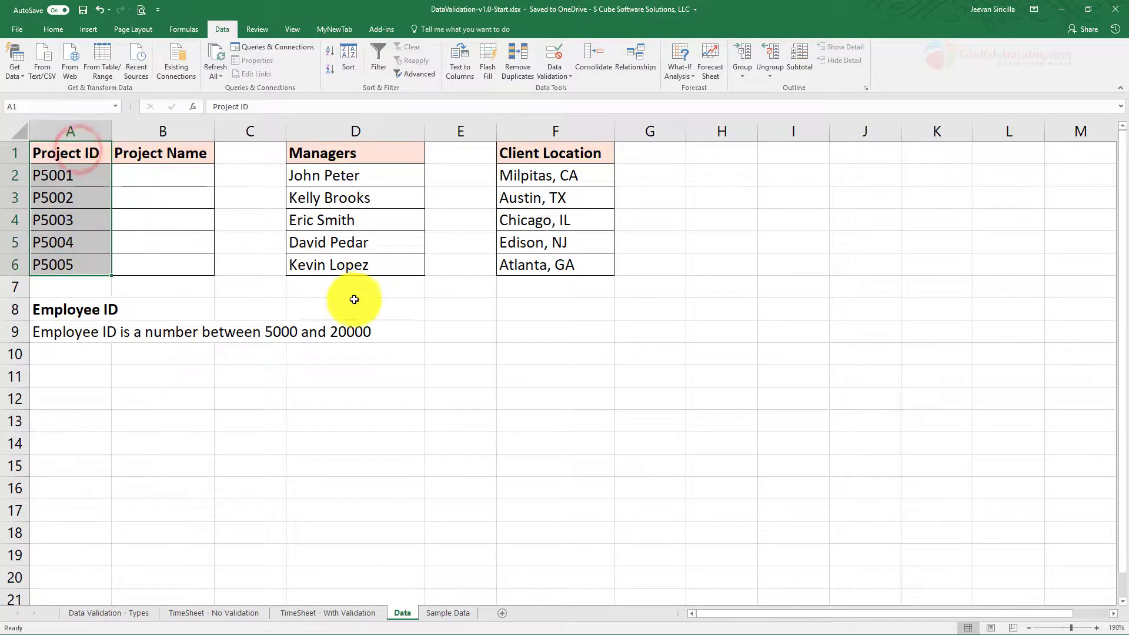
pyautogui.moveTo(354, 157); pyautogui.dragTo(399, 253)
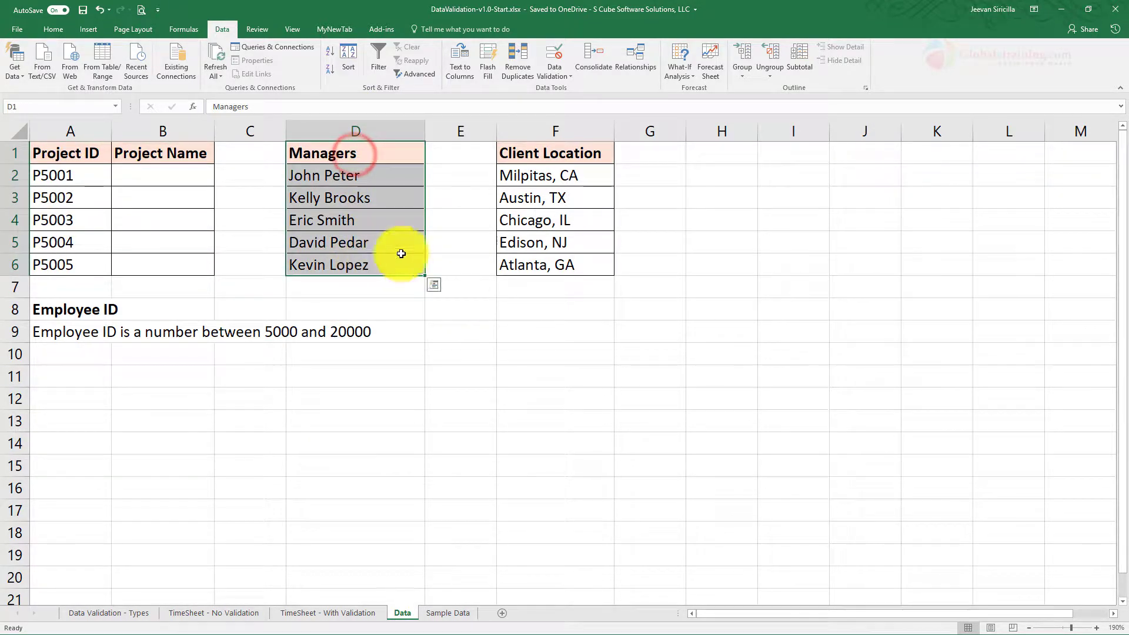
pyautogui.moveTo(530, 152); pyautogui.dragTo(522, 263)
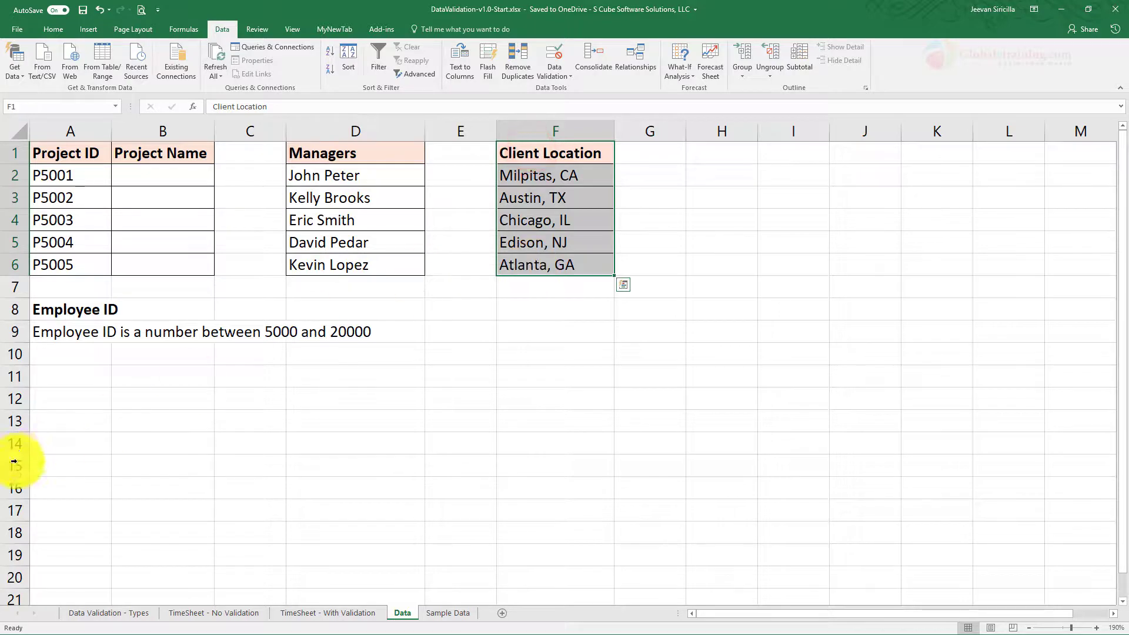
pyautogui.click(86, 311)
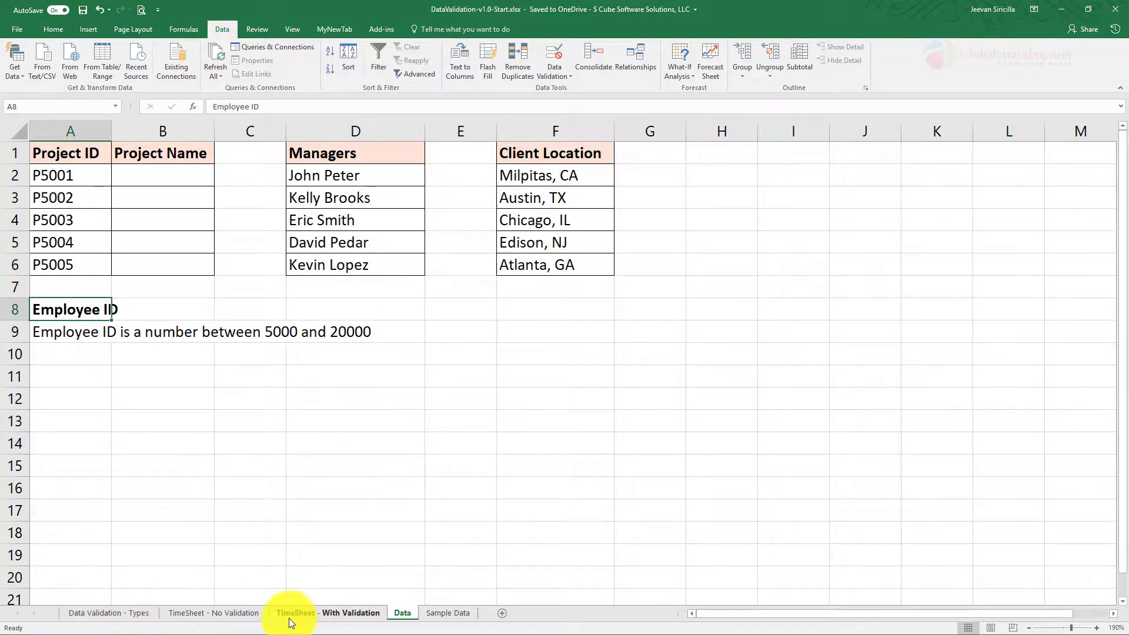
pyautogui.click(351, 616)
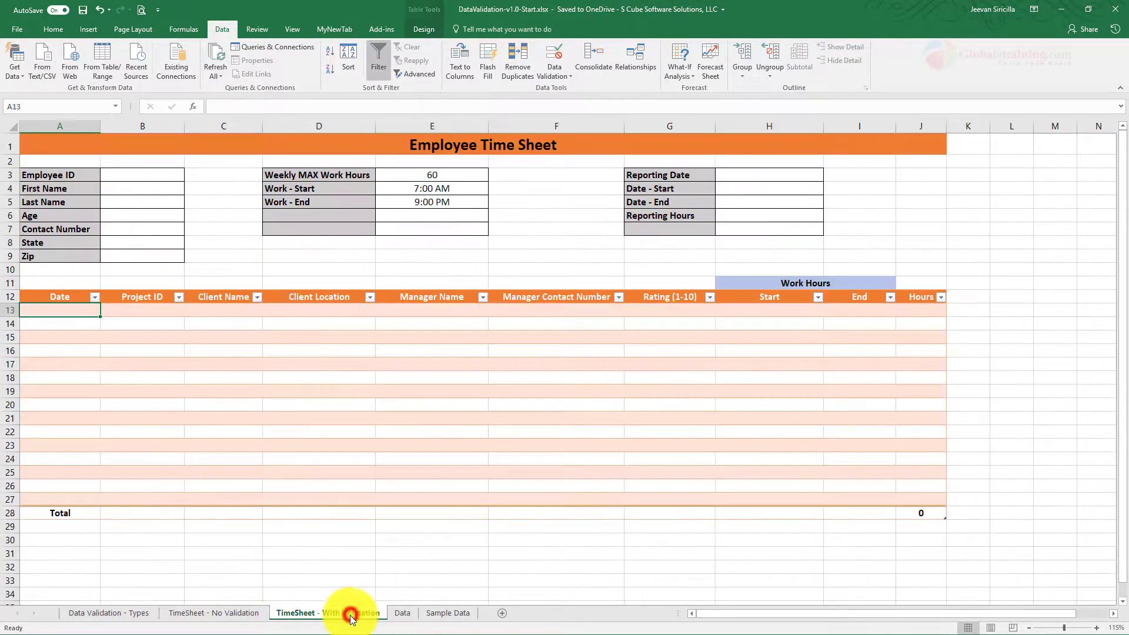
pyautogui.click(125, 176)
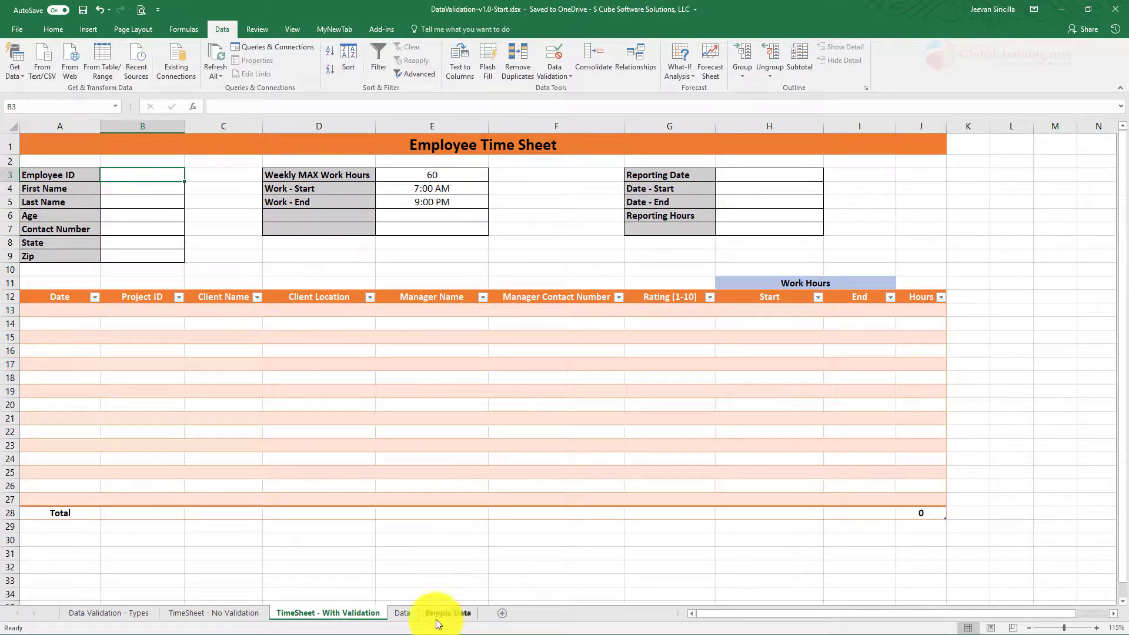
pyautogui.click(403, 613)
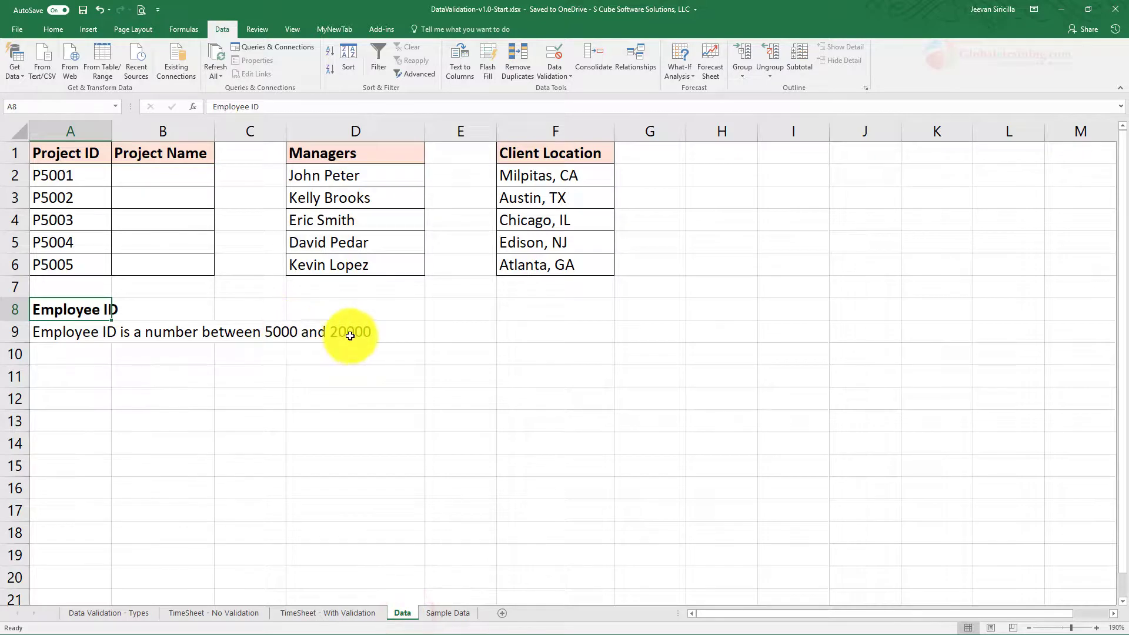
# On the TimeSheet - With Validation sheet, restrict Employee ID cell B3 to whole numbers between 5000 and 20000.
pyautogui.click(286, 615)
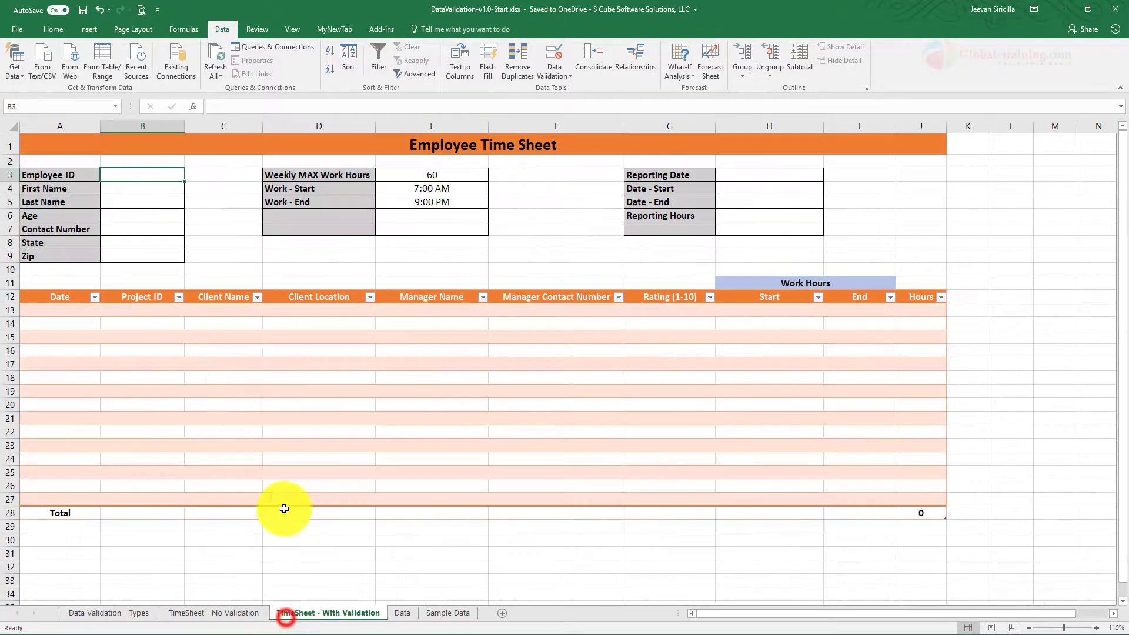
pyautogui.click(157, 177)
pyautogui.click(547, 78)
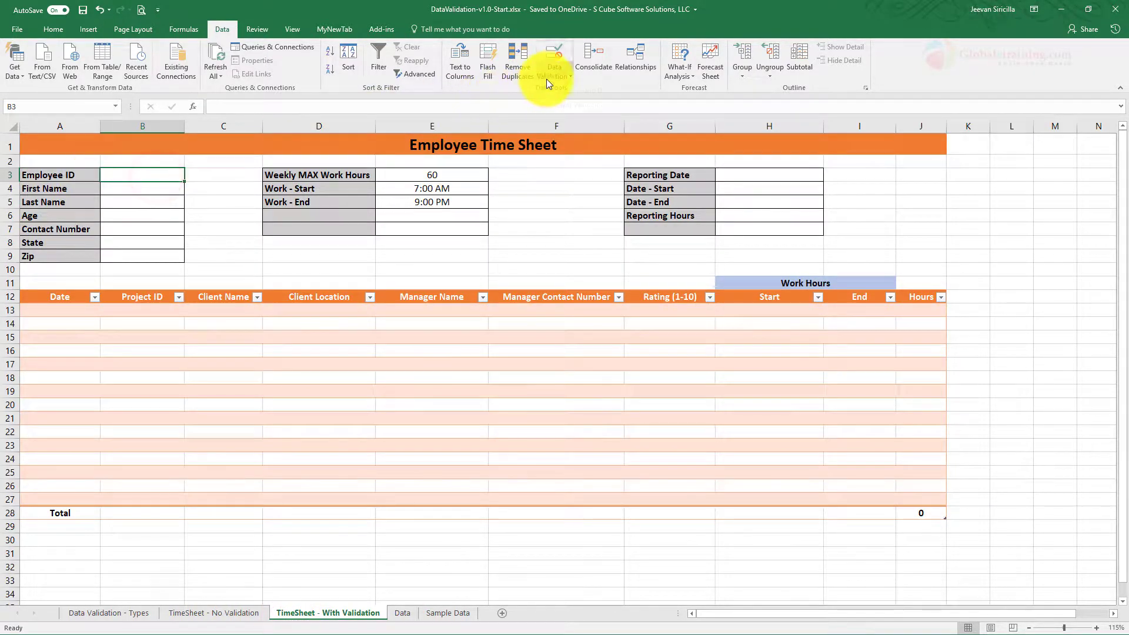
pyautogui.click(556, 93)
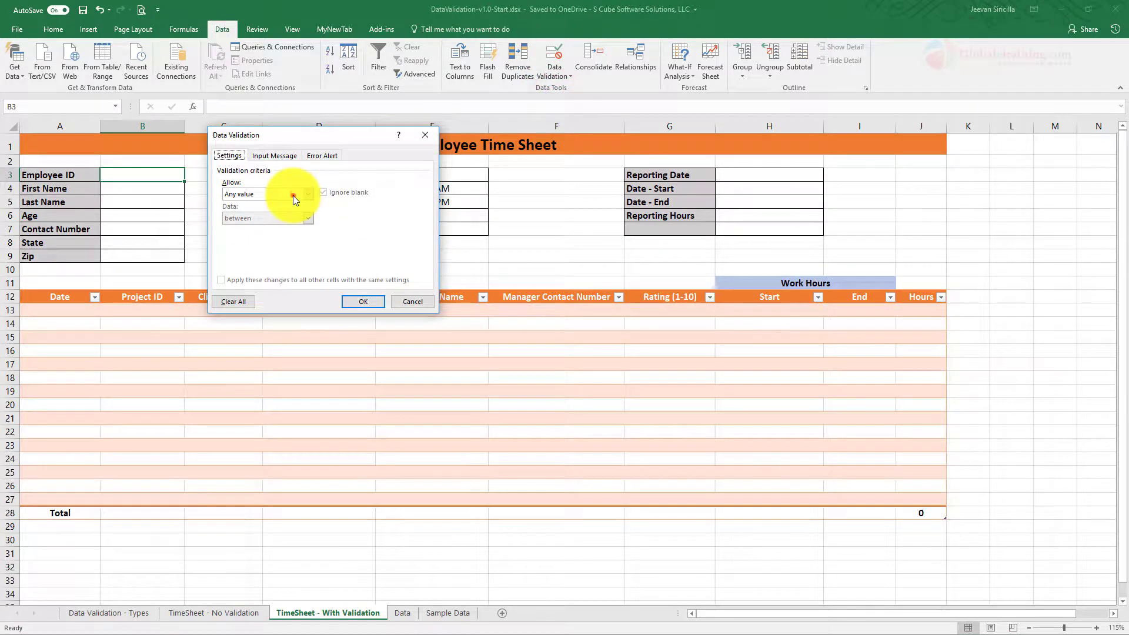
pyautogui.click(293, 195)
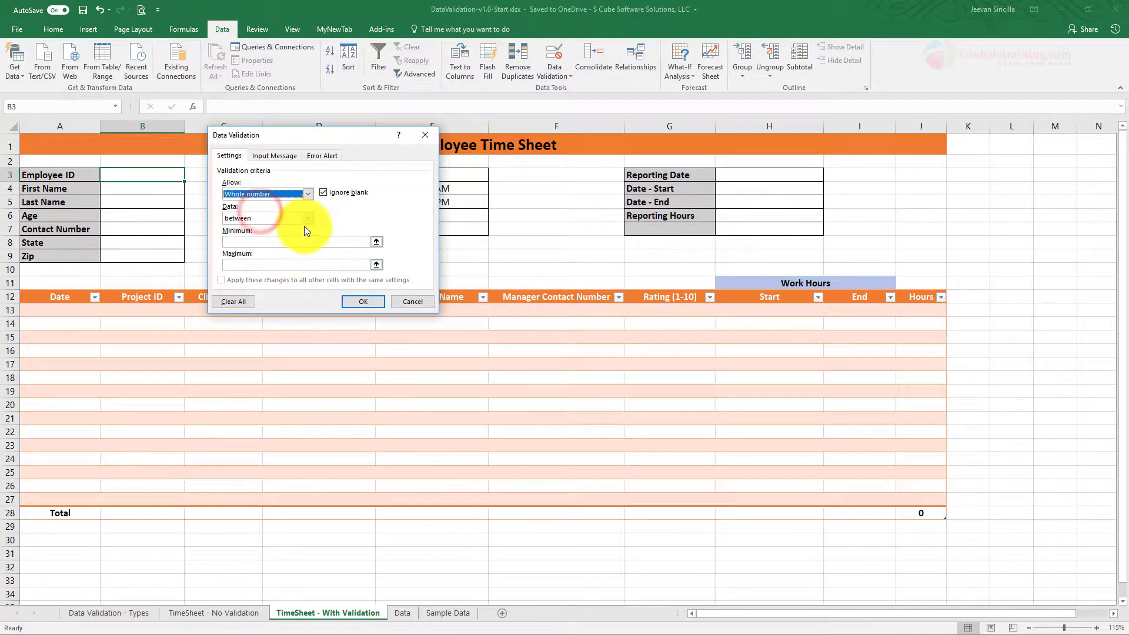
pyautogui.click(272, 241)
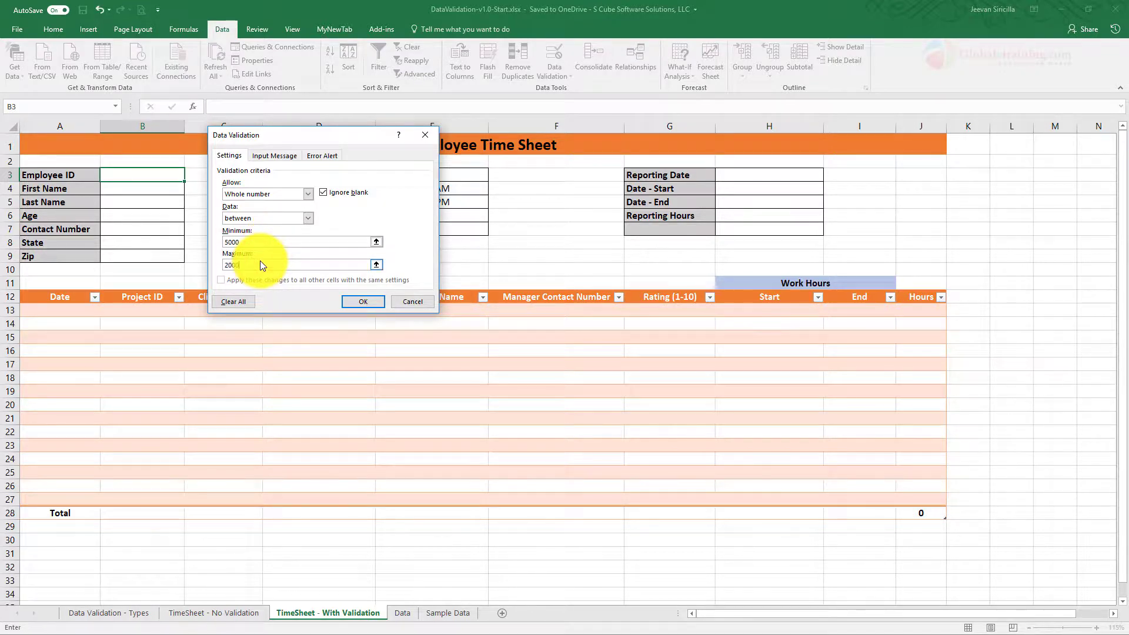
pyautogui.click(260, 262)
pyautogui.write('2000')
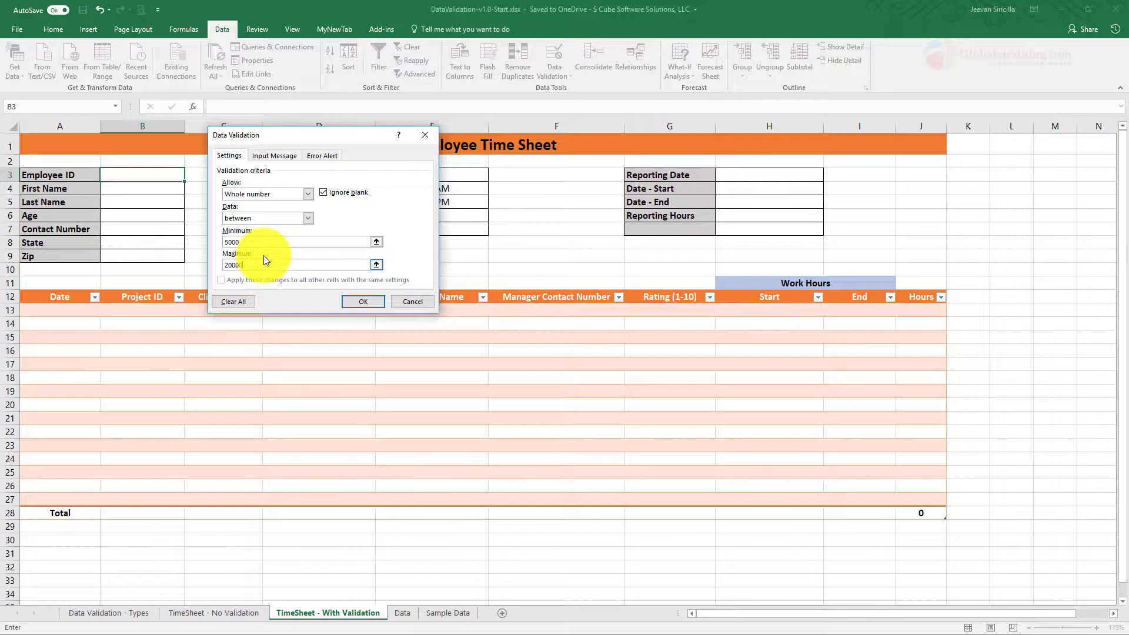
# Add an input message titled "Reminder:" with the text "5000 thru 20000" to the Employee ID cell and apply the validation.
pyautogui.click(272, 155)
pyautogui.click(254, 210)
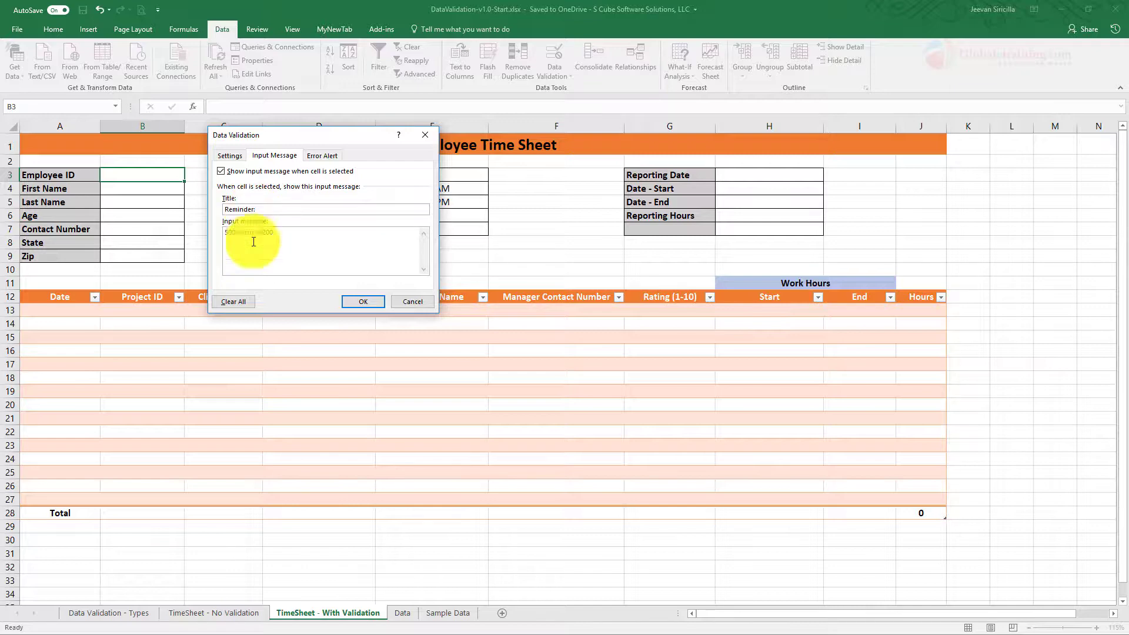
pyautogui.click(361, 297)
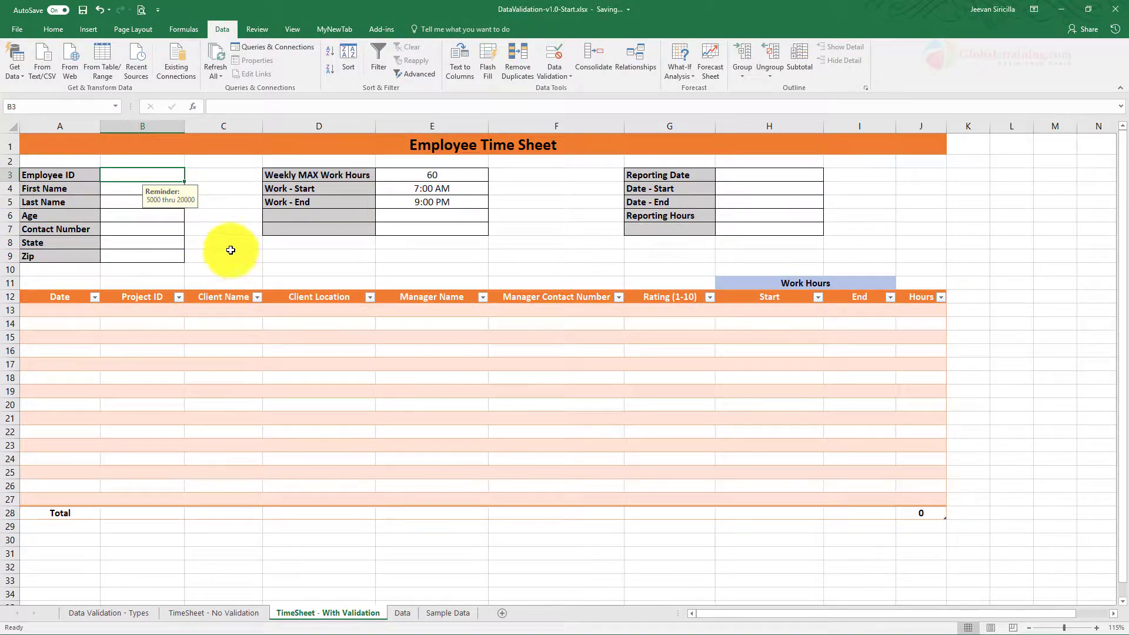
# Test the Employee ID validation by trying to enter 4500 in B3, and discard the entry.
pyautogui.click(134, 174)
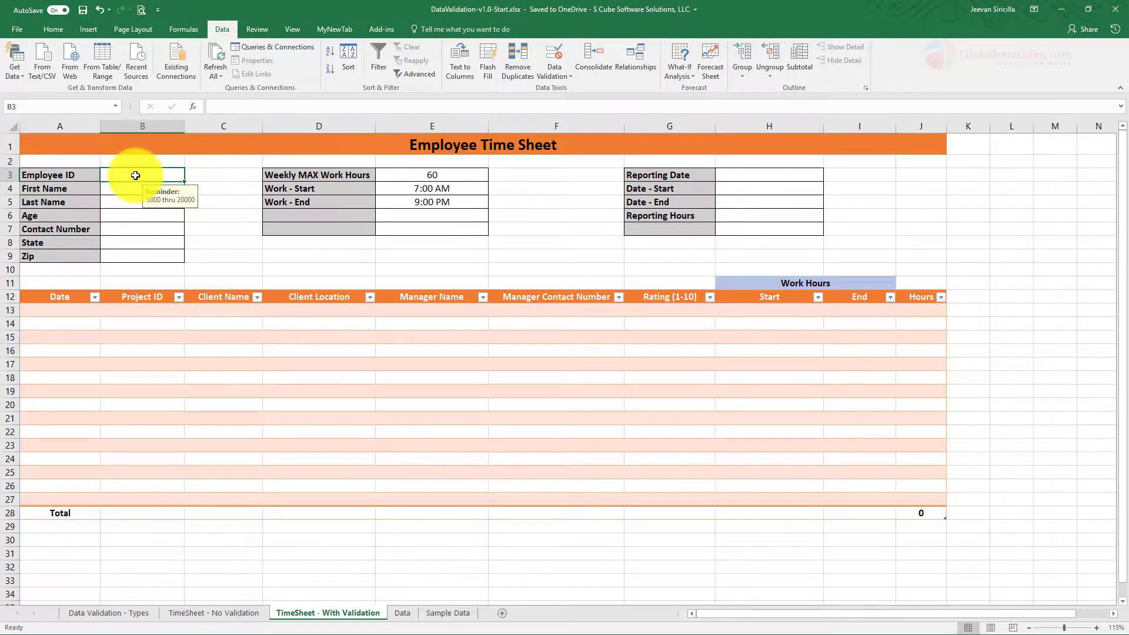
pyautogui.write('4500')
pyautogui.press('Return')
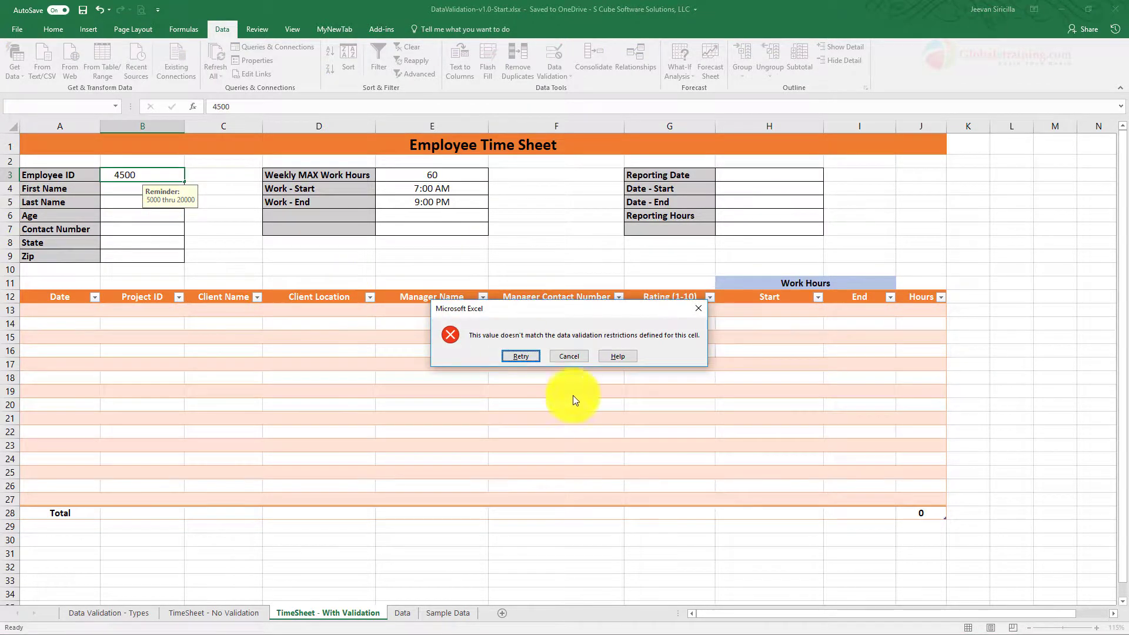
pyautogui.click(569, 356)
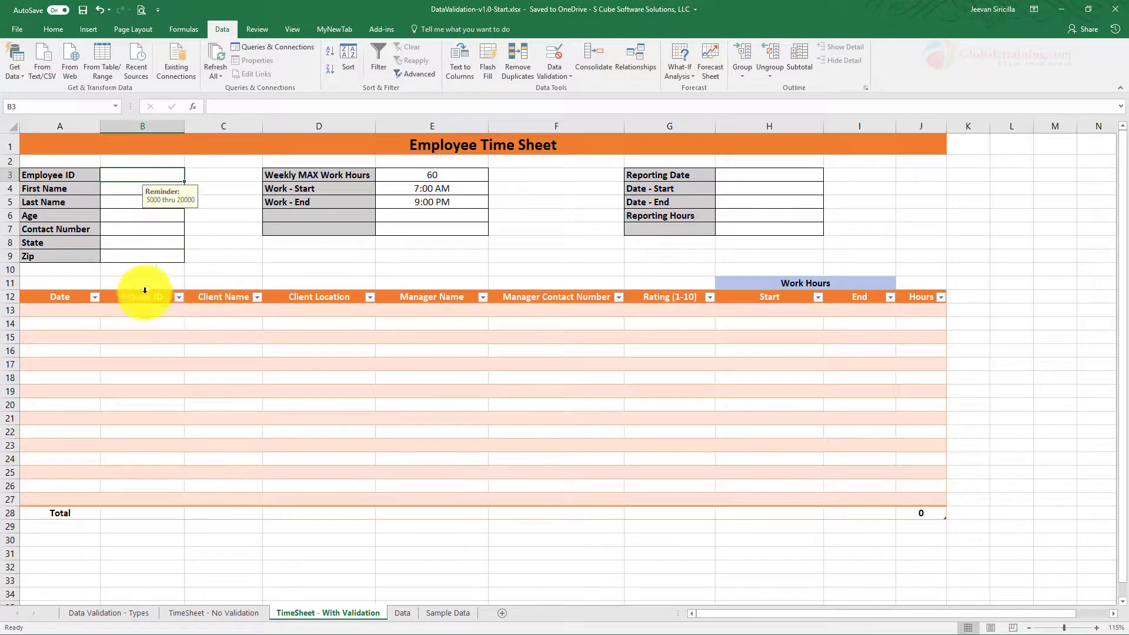
# Restrict the First Name and Last Name cells B4:B5 to a text length between 1 and 30 characters.
pyautogui.click(135, 202)
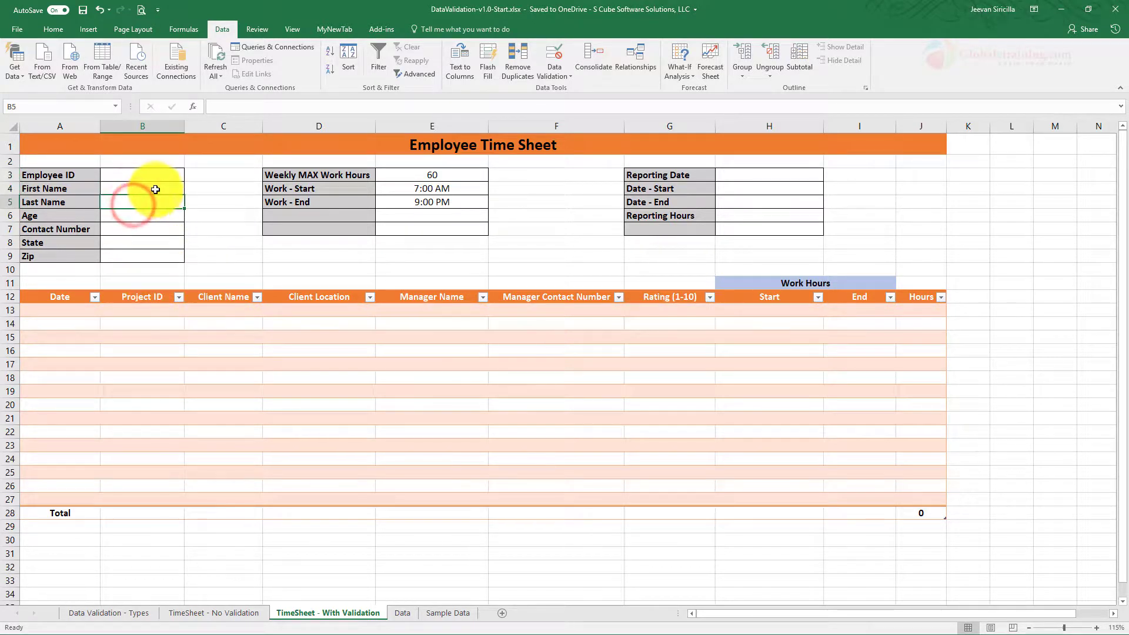
pyautogui.moveTo(155, 190); pyautogui.dragTo(157, 199)
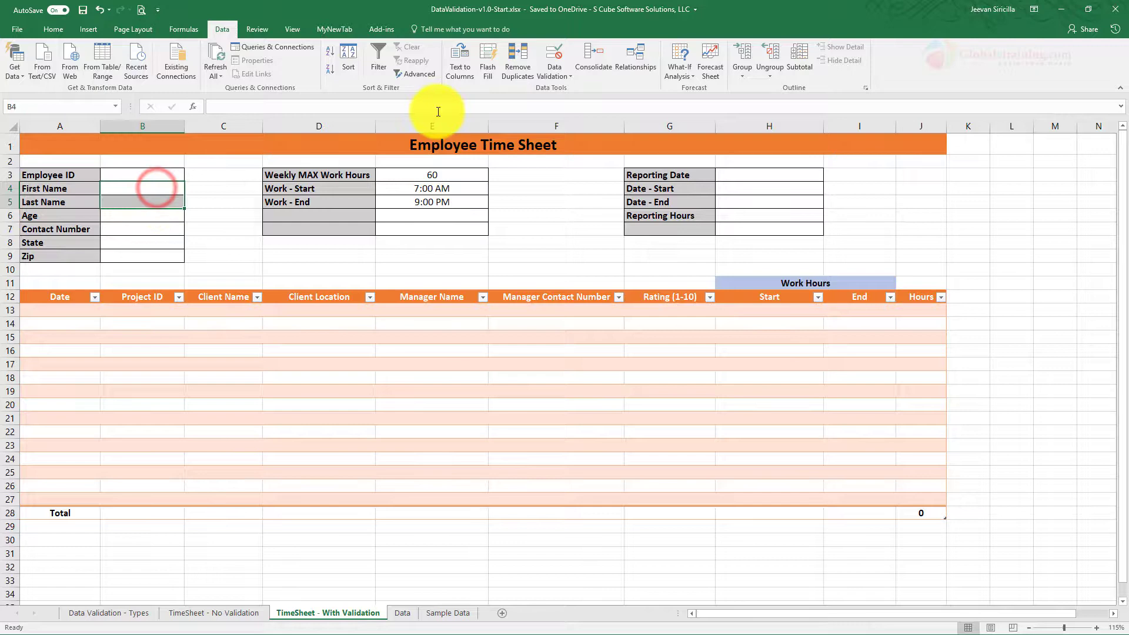
pyautogui.click(549, 77)
pyautogui.click(554, 89)
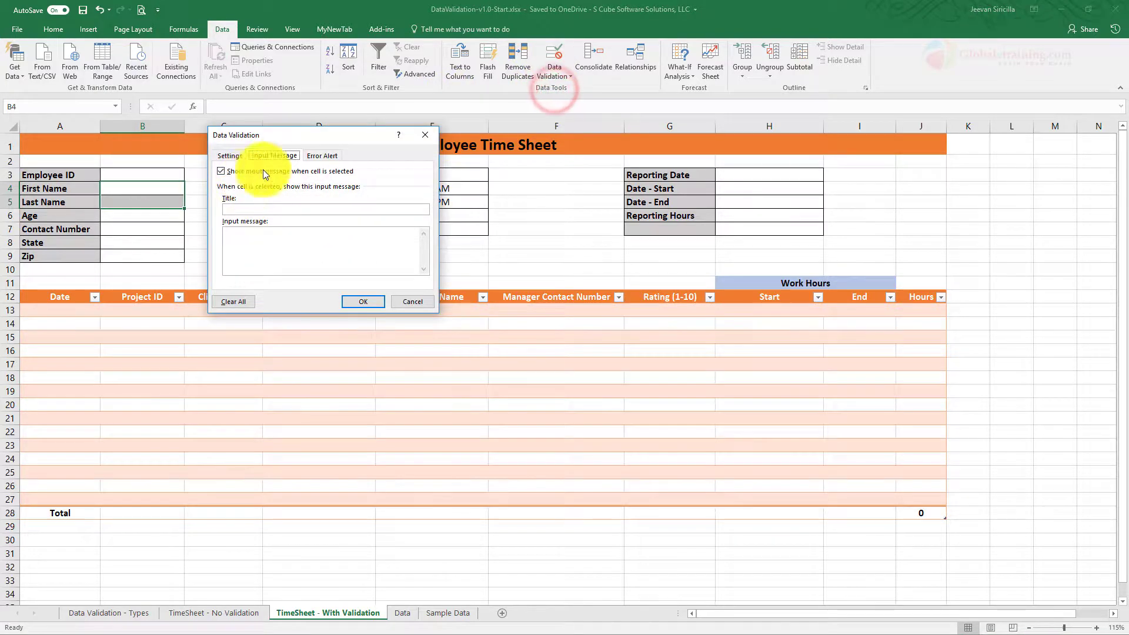
pyautogui.click(229, 154)
pyautogui.click(253, 195)
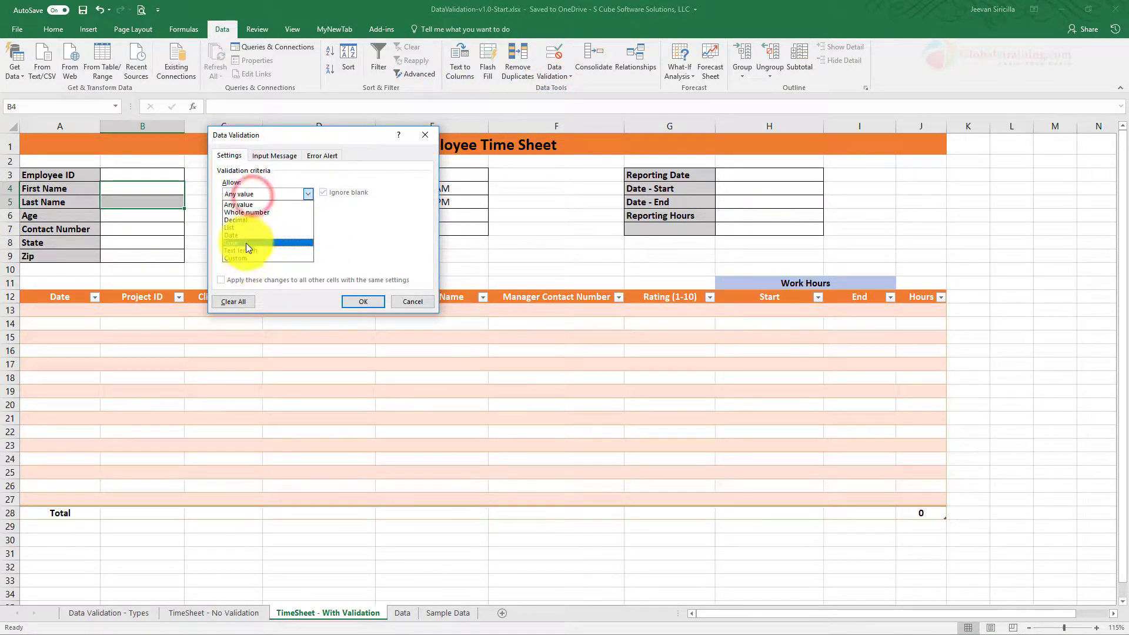
pyautogui.click(246, 250)
pyautogui.click(259, 218)
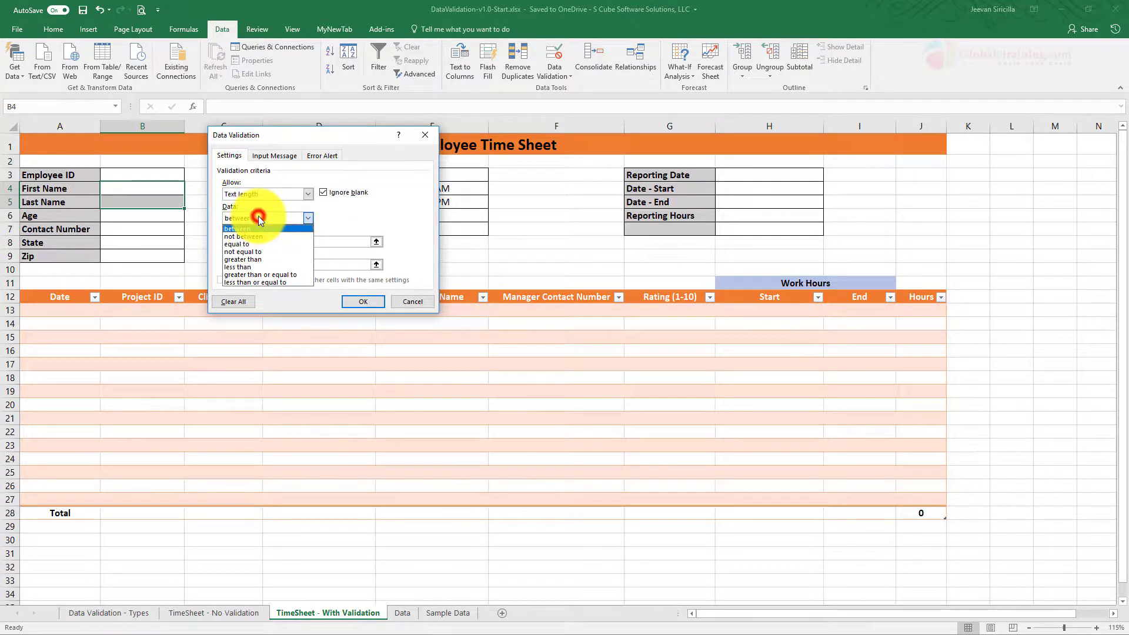
pyautogui.click(255, 228)
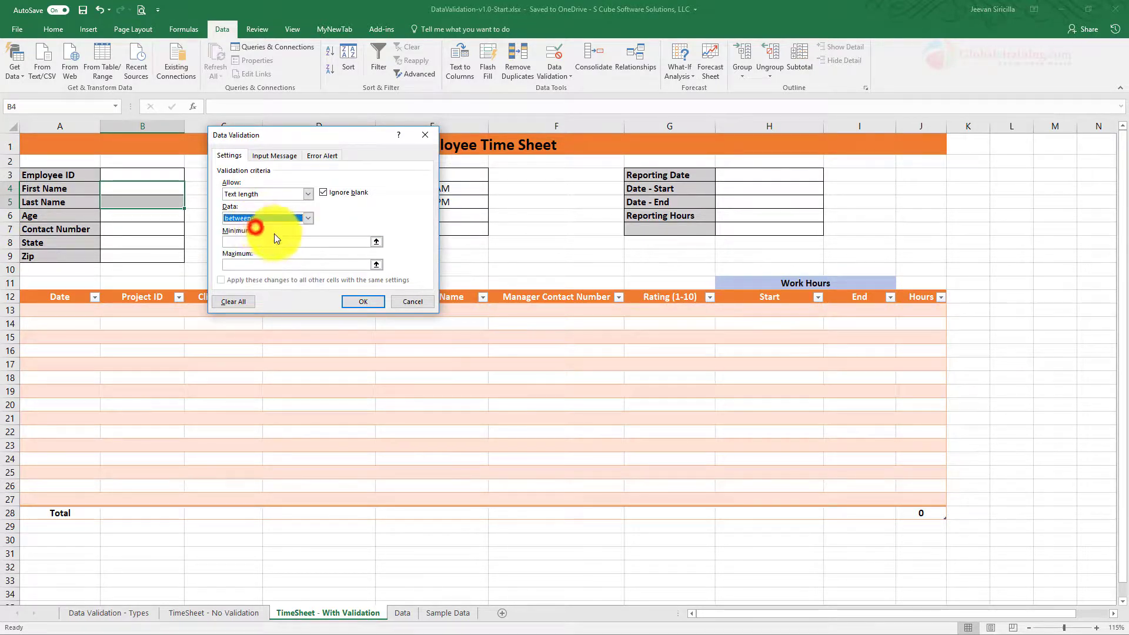
pyautogui.click(252, 242)
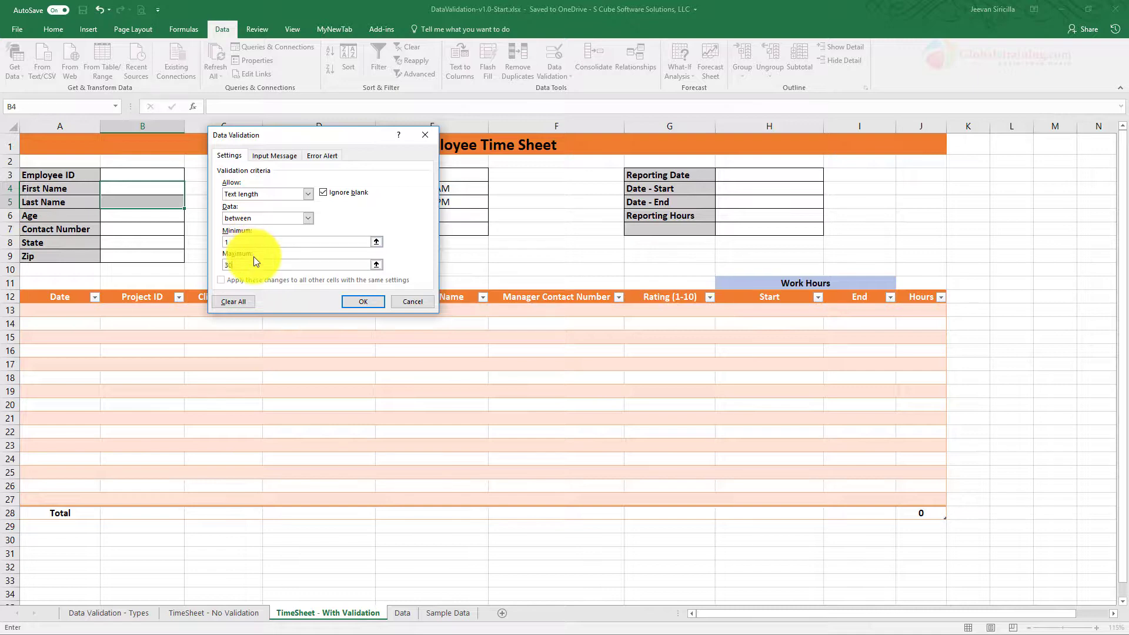
pyautogui.click(351, 302)
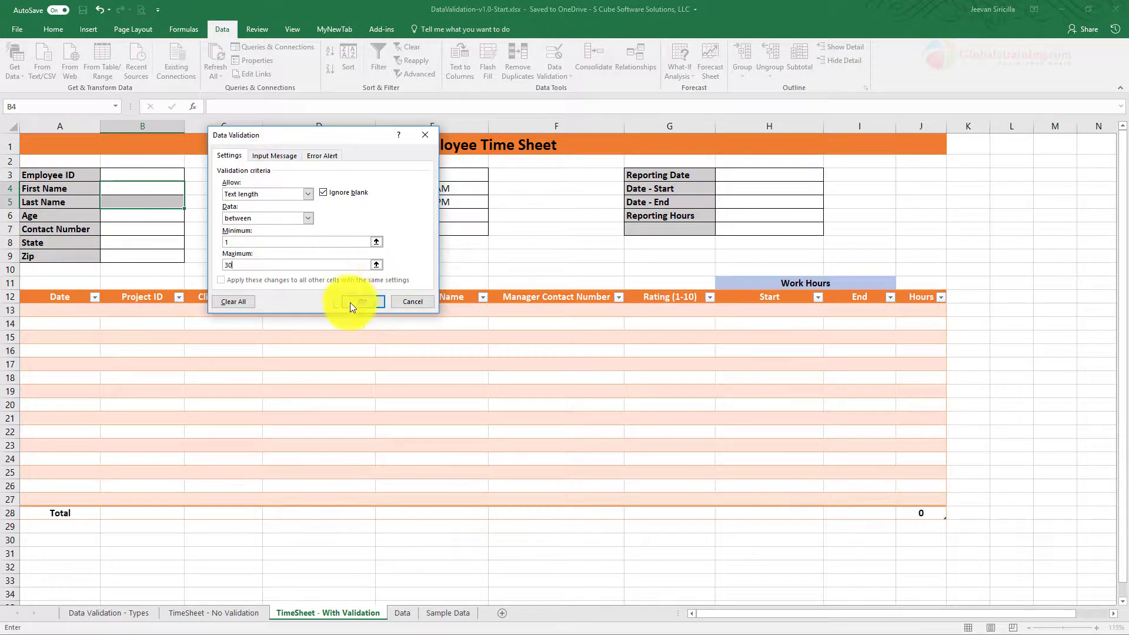
# Add an input message titled "Reminder" with the text "Max Length is 30" to B4:B5, apply the validation and check its prompt.
pyautogui.click(274, 155)
pyautogui.click(248, 208)
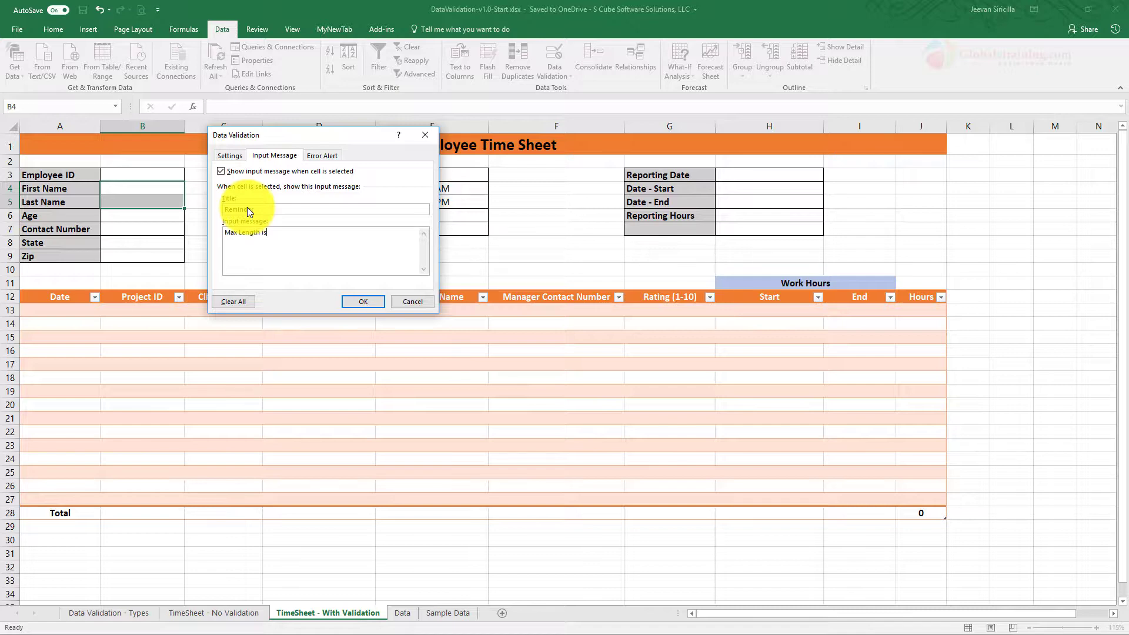
pyautogui.write('0')
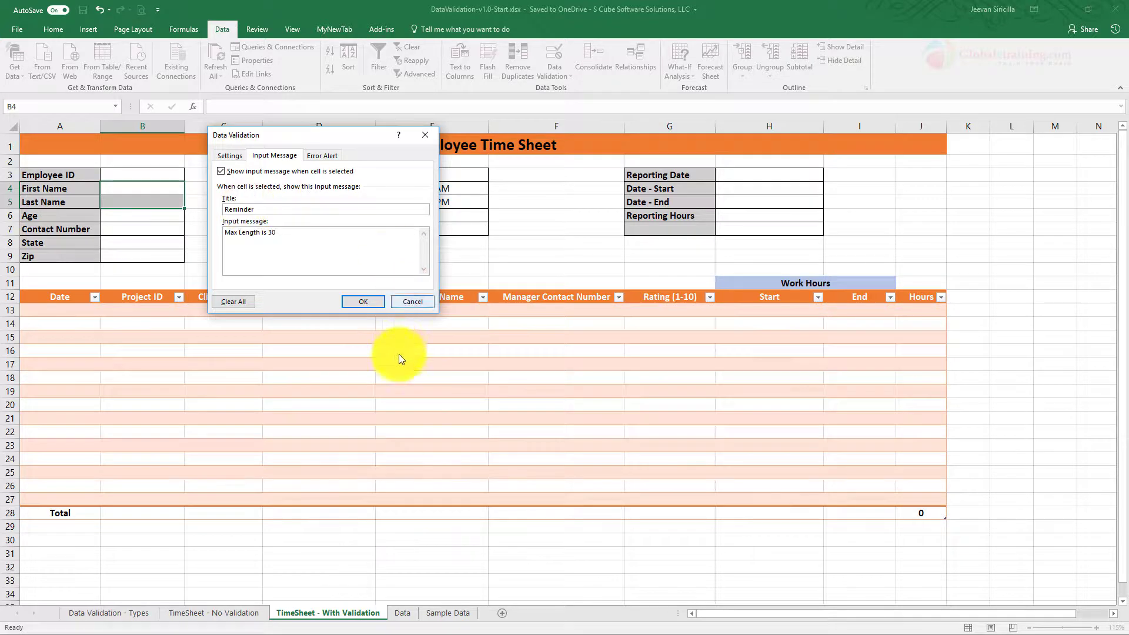
pyautogui.click(369, 301)
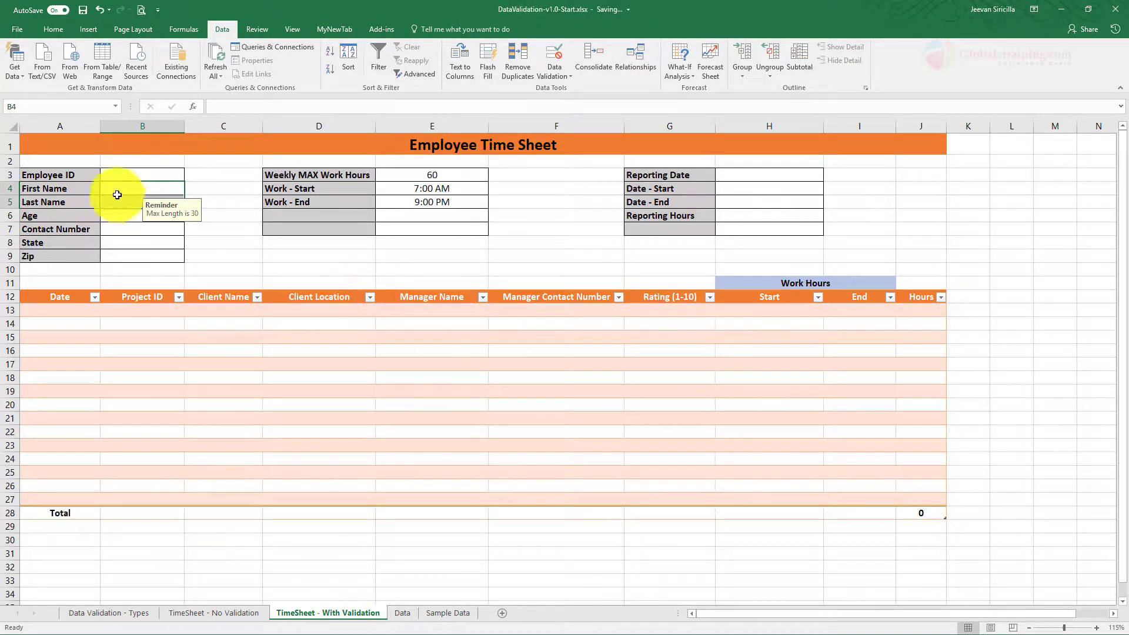
pyautogui.click(230, 234)
pyautogui.click(166, 184)
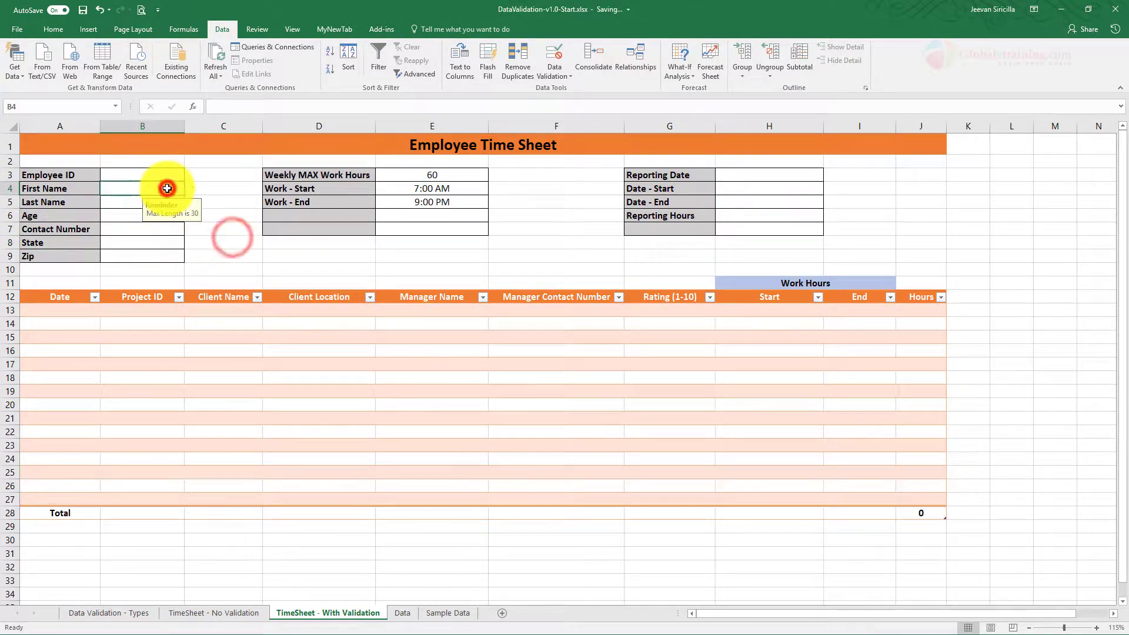
pyautogui.click(124, 203)
# Restrict the Age cell B6 to whole numbers between 21 and 85 with data validation.
pyautogui.click(120, 214)
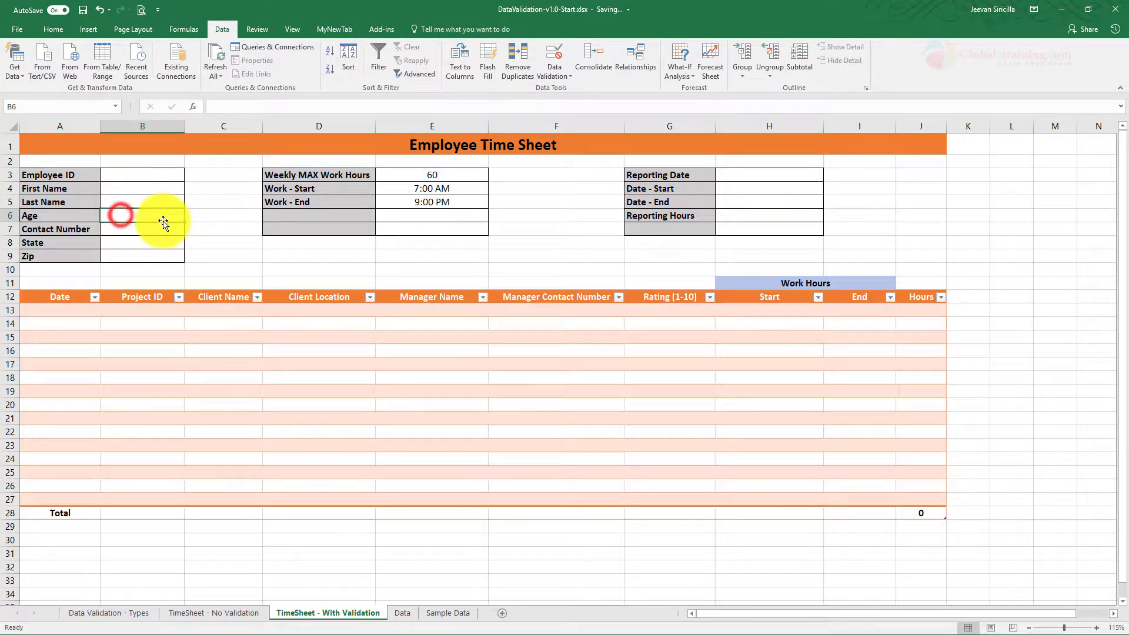
pyautogui.click(555, 76)
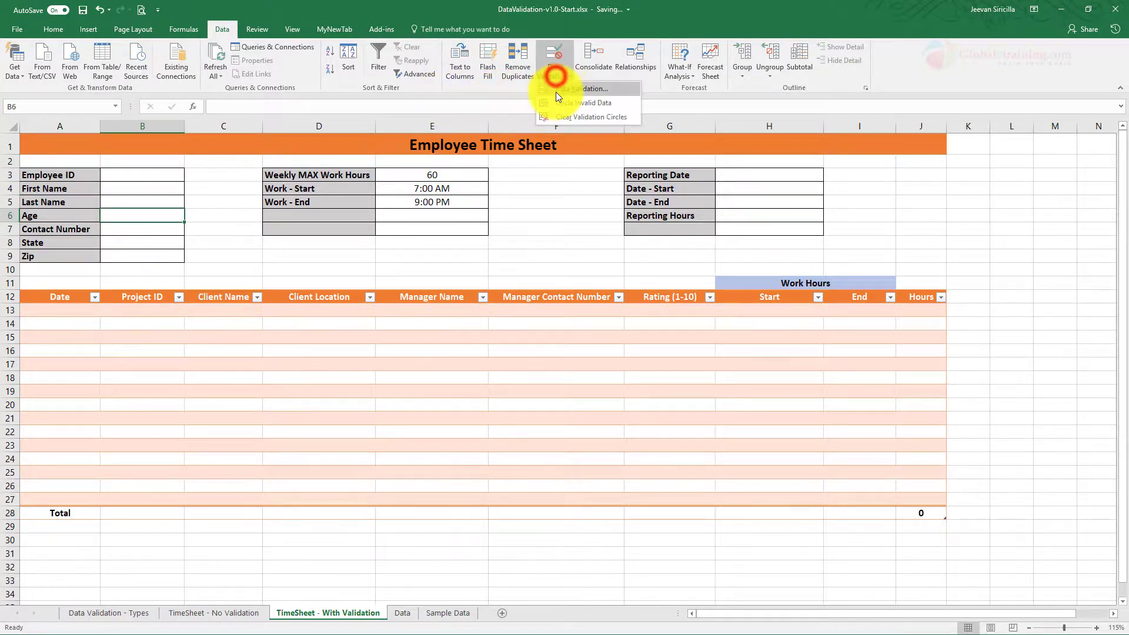
pyautogui.click(559, 94)
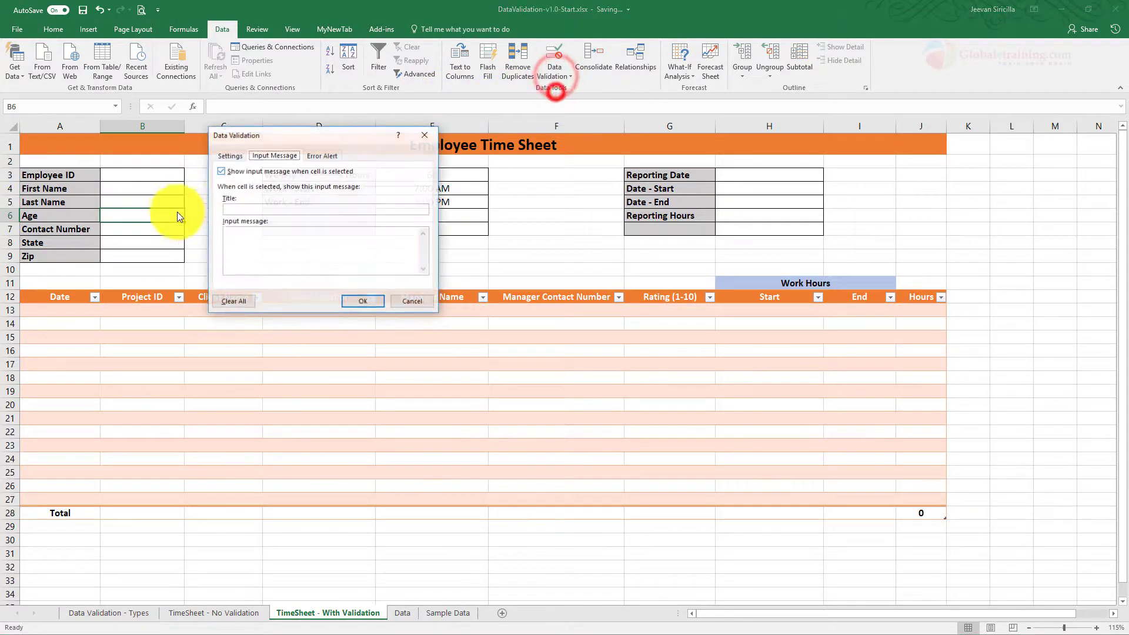
pyautogui.click(235, 157)
pyautogui.click(262, 193)
pyautogui.click(241, 213)
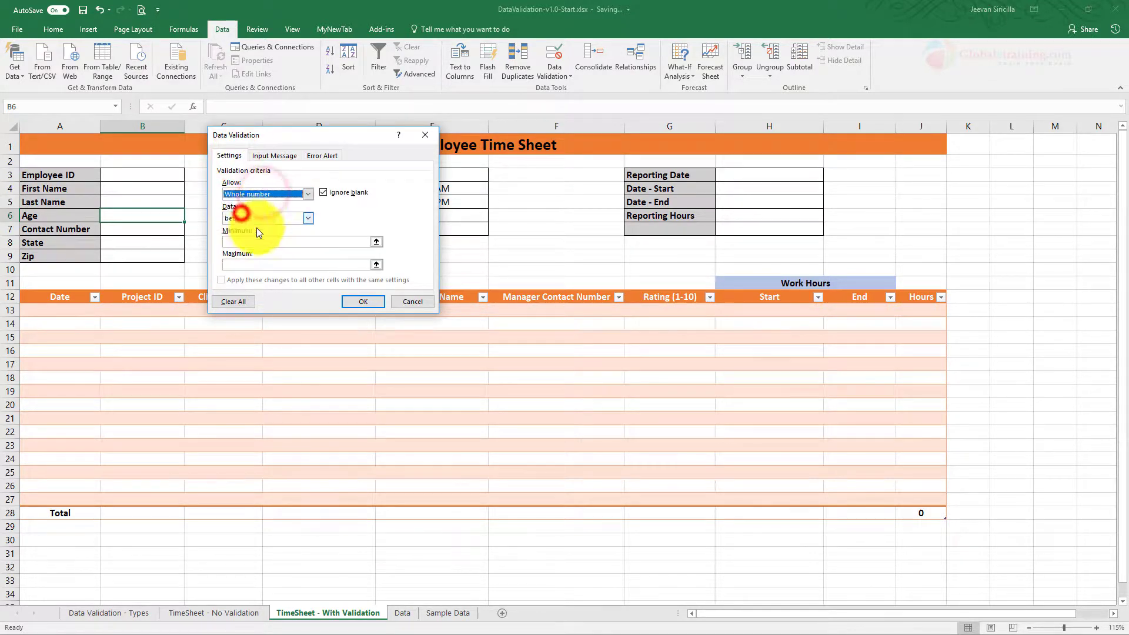
pyautogui.click(247, 242)
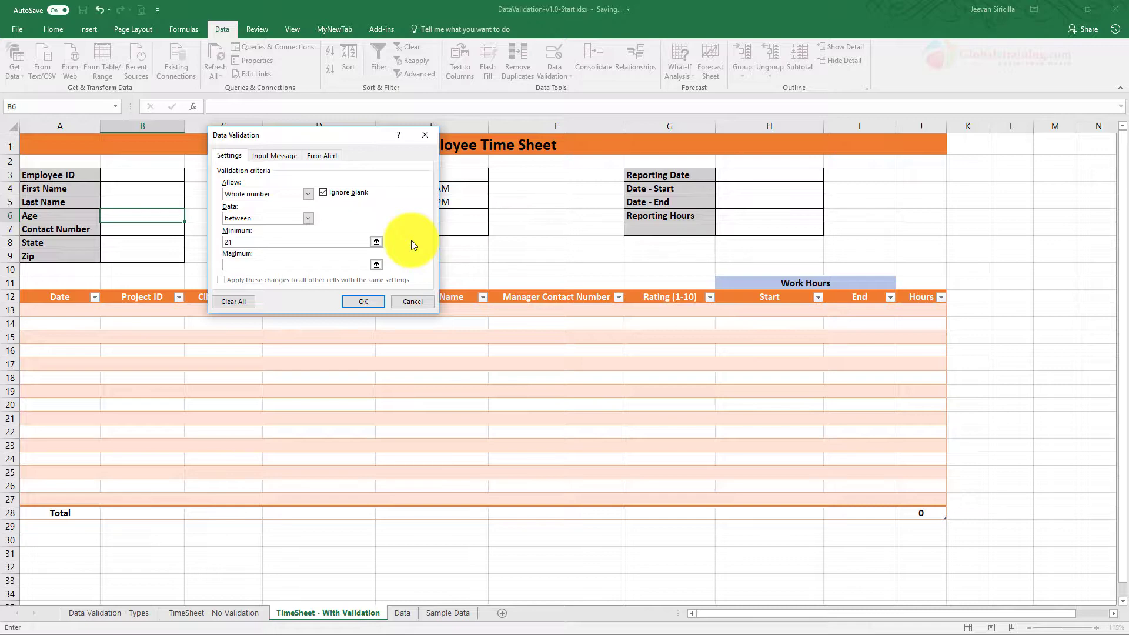
pyautogui.click(251, 265)
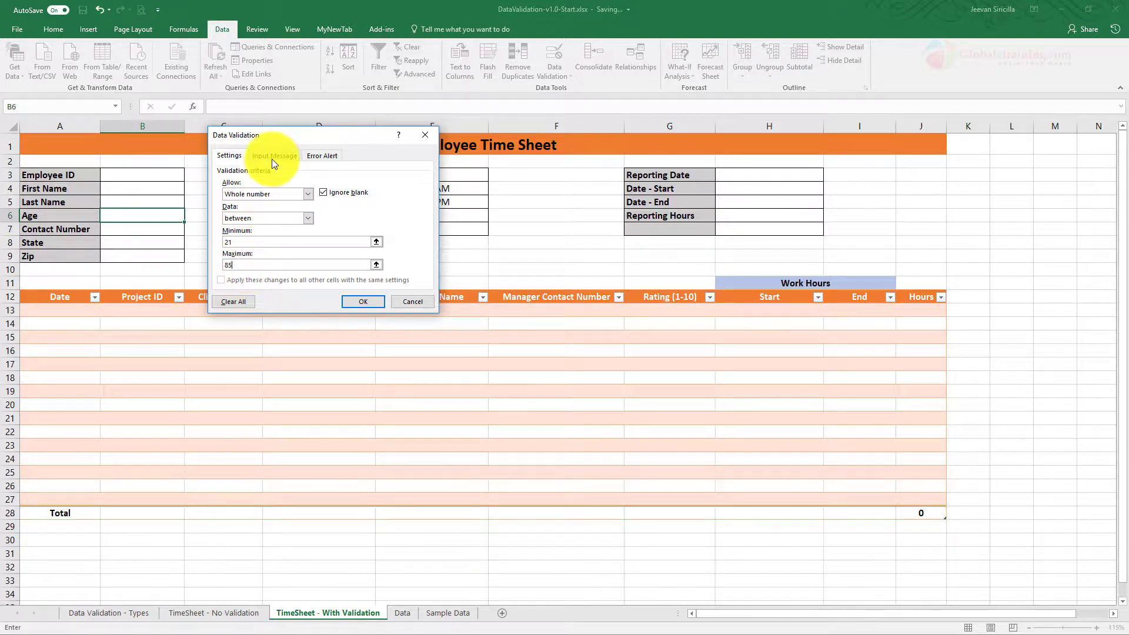
pyautogui.click(361, 302)
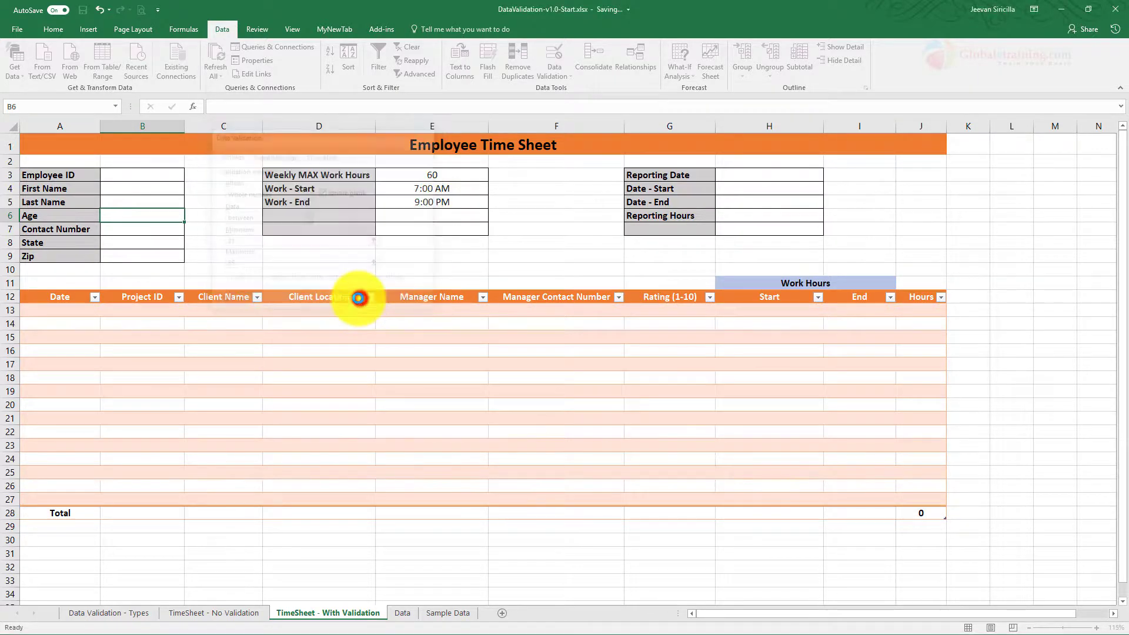
# Test the Age validation by trying to enter 20 and 90 in B6, and discard the entry.
pyautogui.click(152, 217)
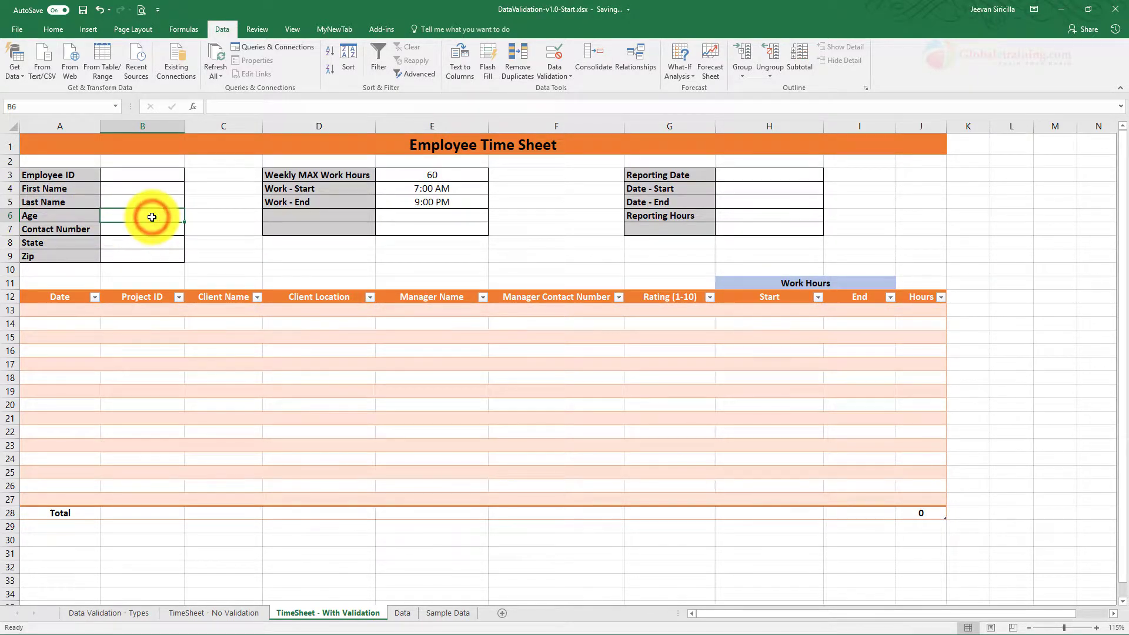
pyautogui.write('20')
pyautogui.press('Return')
pyautogui.press('Return')
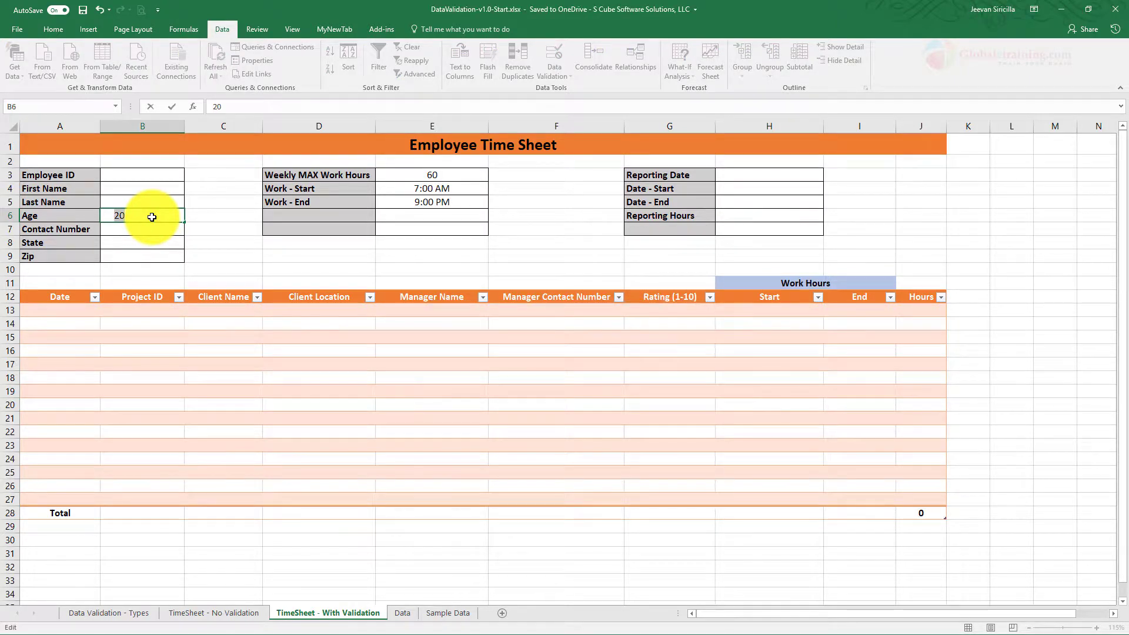
pyautogui.write('90')
pyautogui.press('Return')
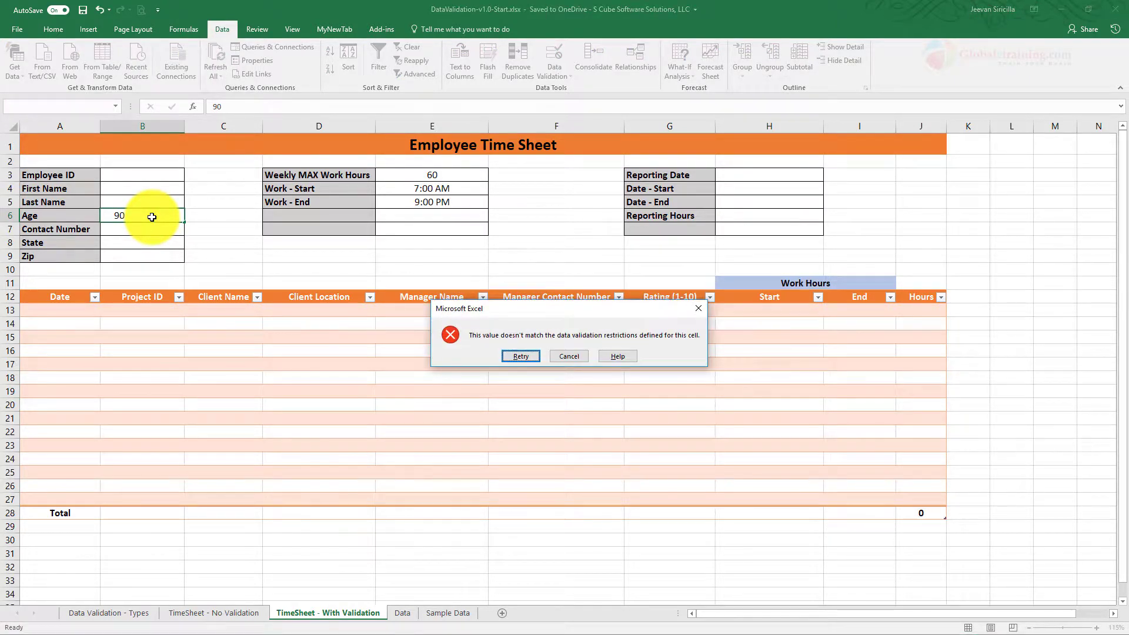
pyautogui.press('Escape')
# Review the Contact Number and State cells, check the Data sheet for available source lists, and return to the TimeSheet - With Validation sheet.
pyautogui.click(115, 228)
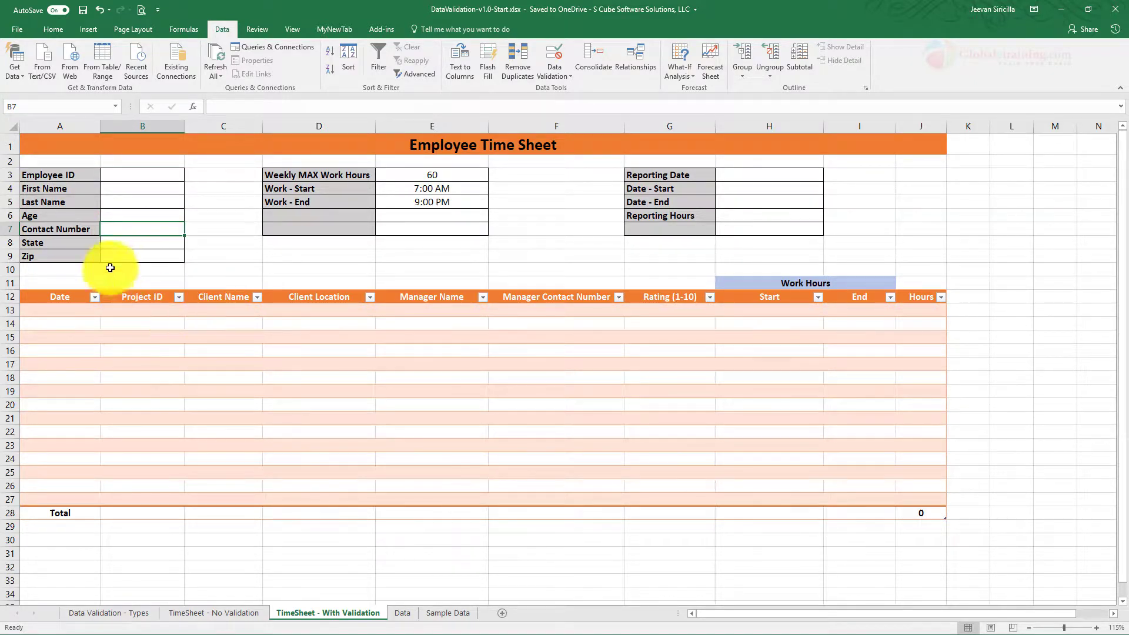
pyautogui.click(114, 244)
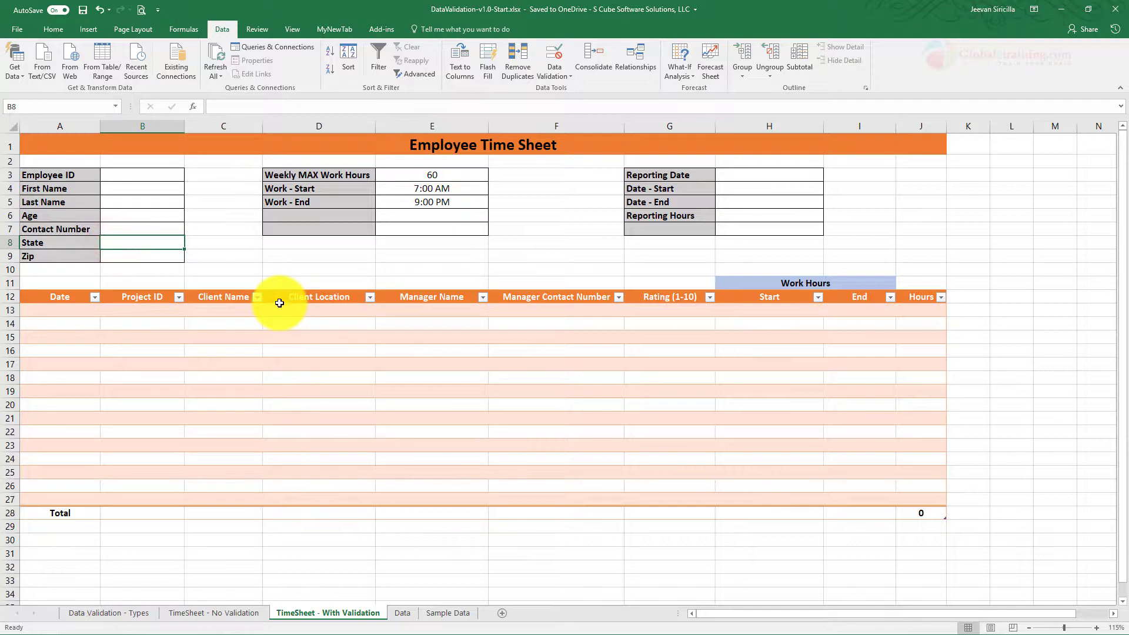
pyautogui.click(401, 613)
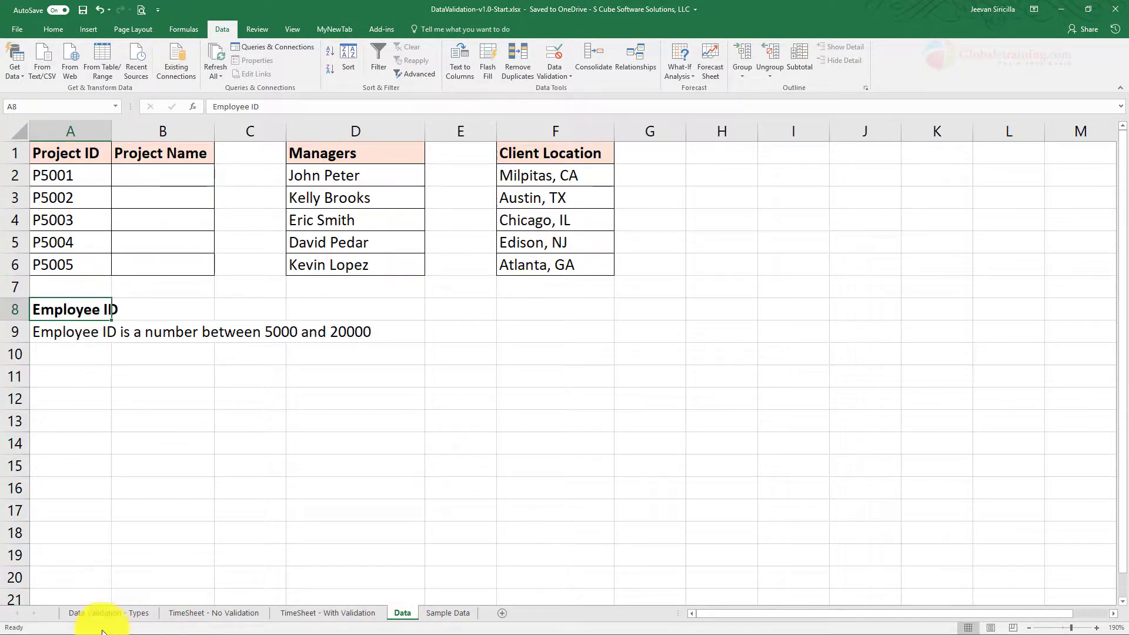
pyautogui.click(358, 613)
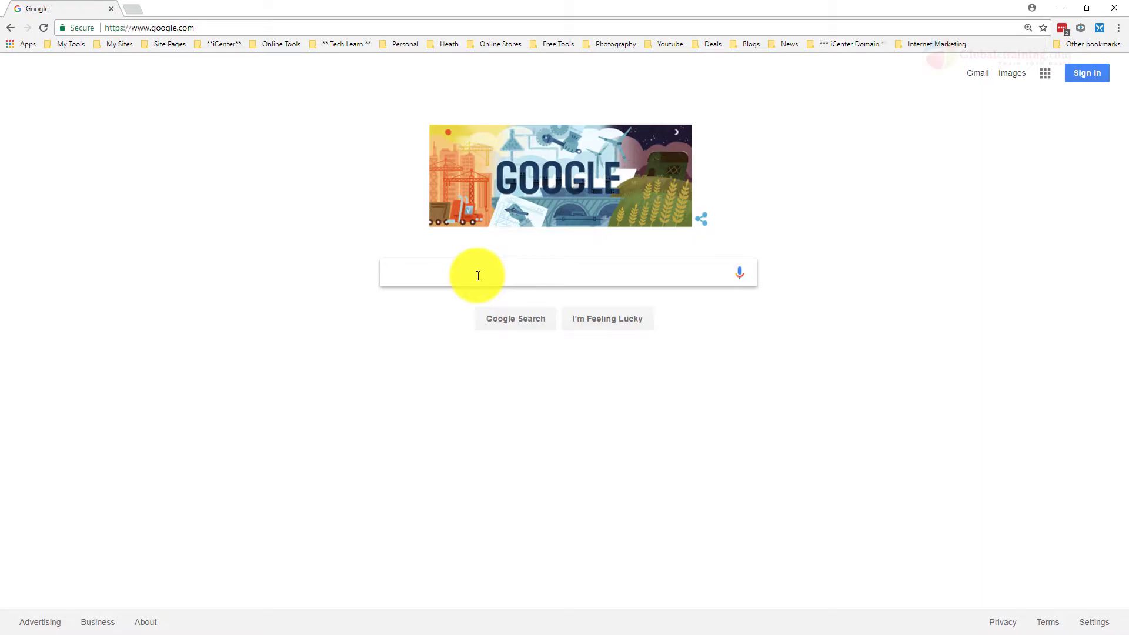
# In the Chrome browser, search Google for "list of states in usa".
pyautogui.write('List of')
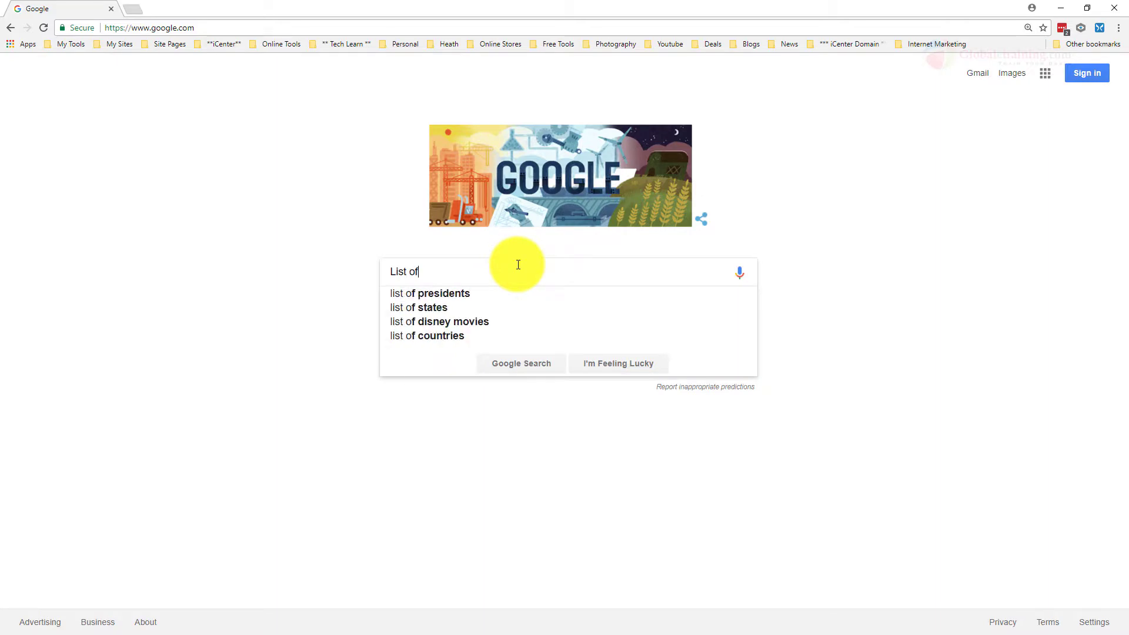
pyautogui.press('Down')
pyautogui.press('Down')
pyautogui.press('Down')
pyautogui.press('Down')
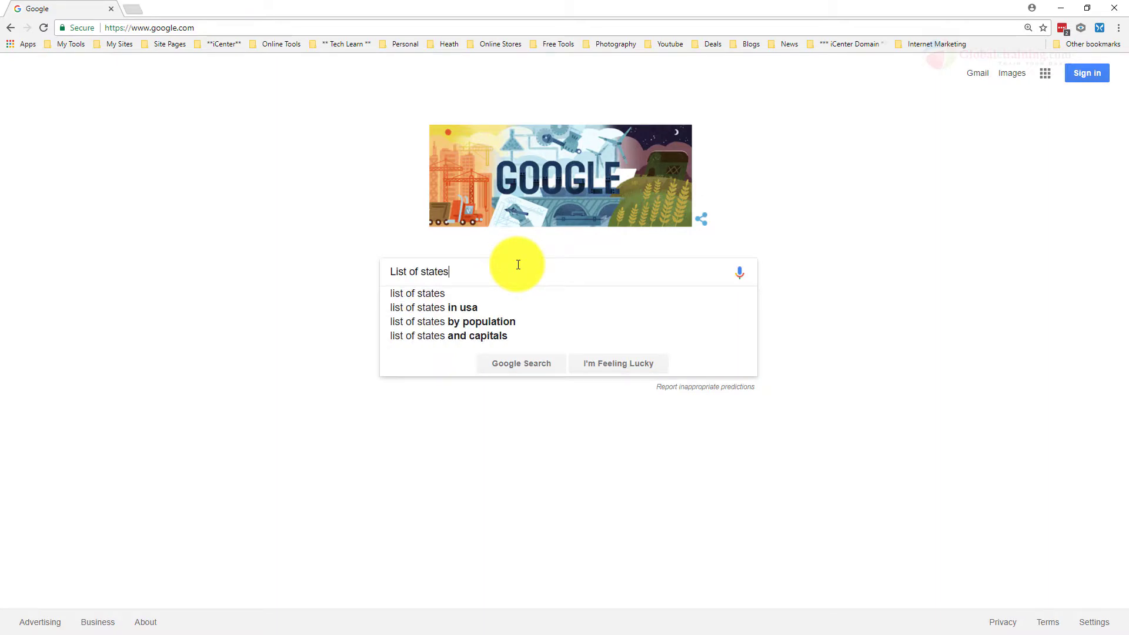
pyautogui.press('Return')
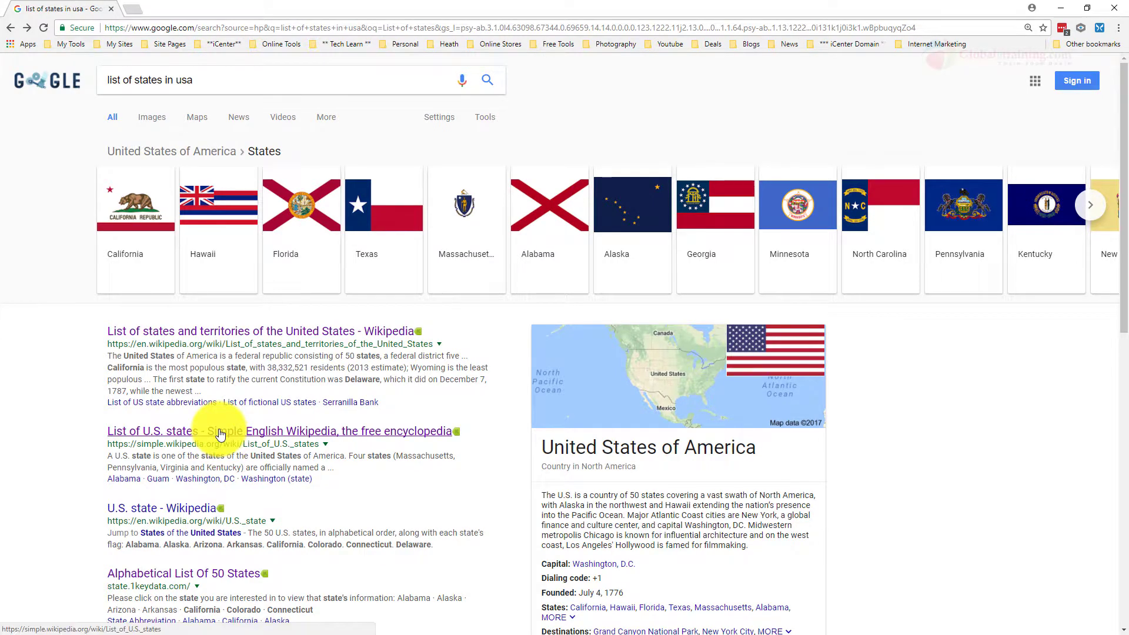
# Open the Simple English Wikipedia "List of U.S. states" page and copy the entire states table, including its header row.
pyautogui.click(222, 431)
pyautogui.scroll(-3, 398, 432)
pyautogui.scroll(2, 397, 432)
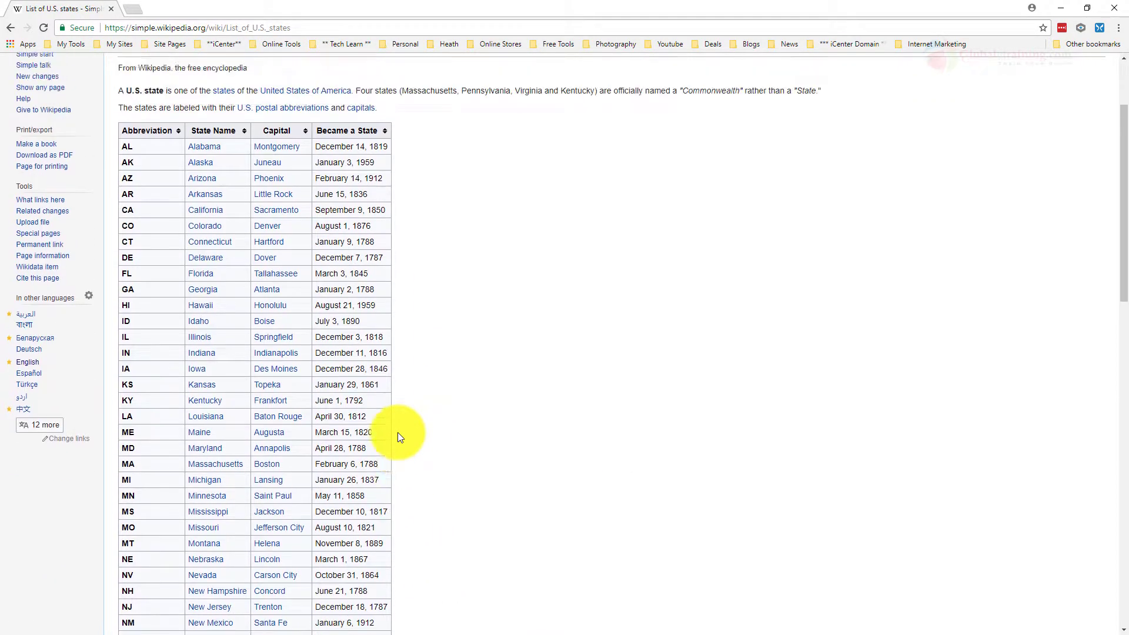
pyautogui.scroll(-5, 397, 432)
pyautogui.scroll(7, 398, 433)
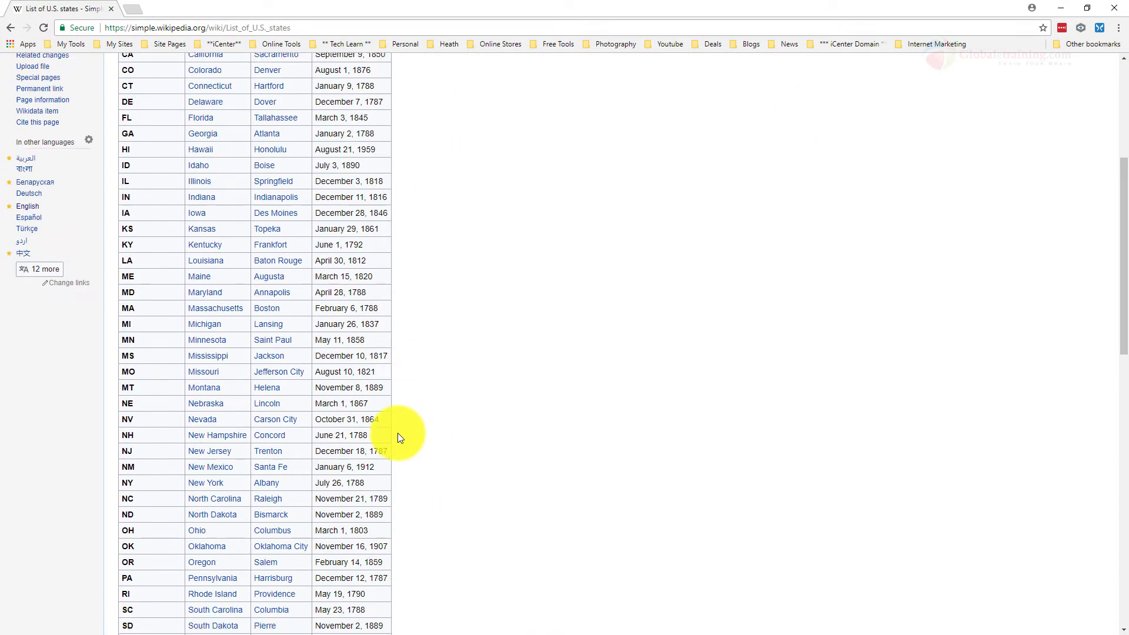
pyautogui.moveTo(111, 239); pyautogui.dragTo(436, 432)
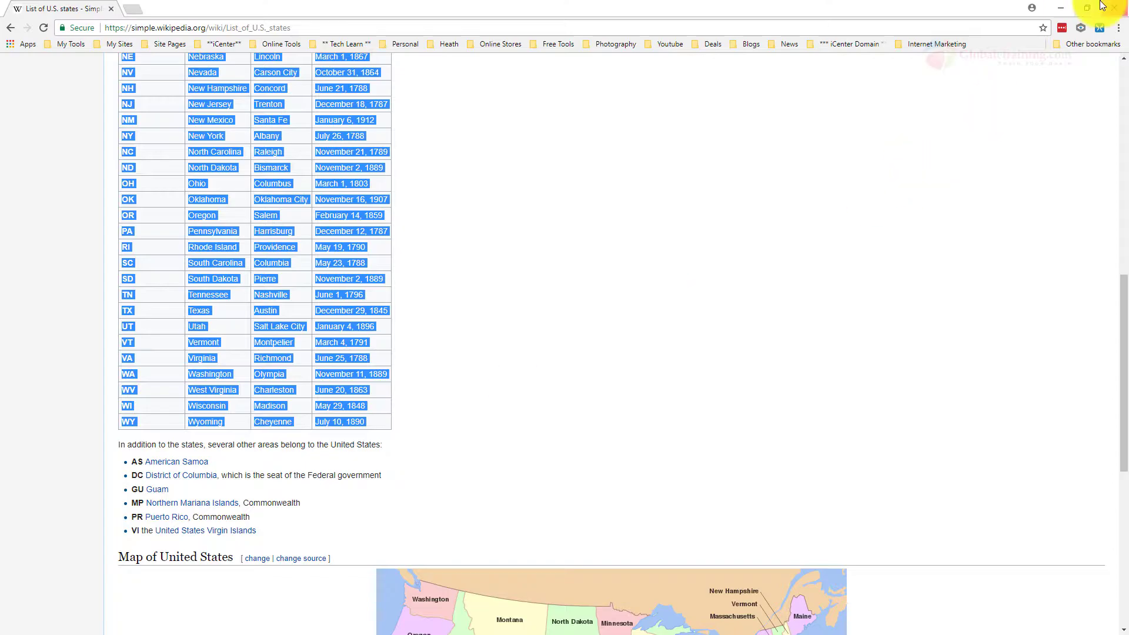
# Switch back to Excel and paste the copied states table into the Data sheet starting at cell H2.
pyautogui.click(1061, 8)
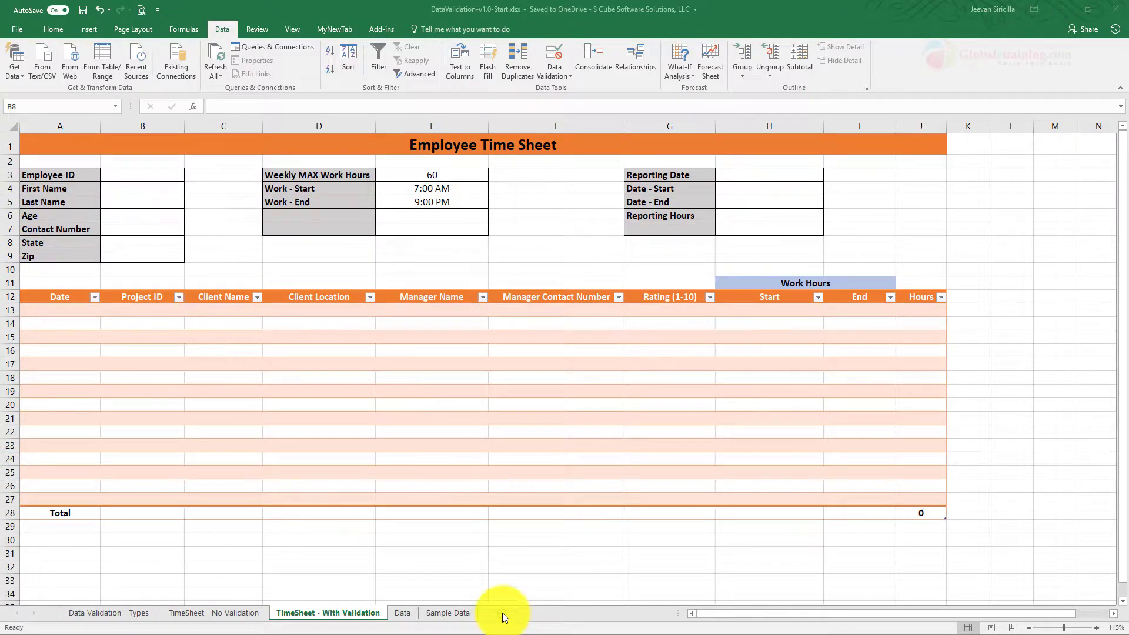
pyautogui.click(393, 614)
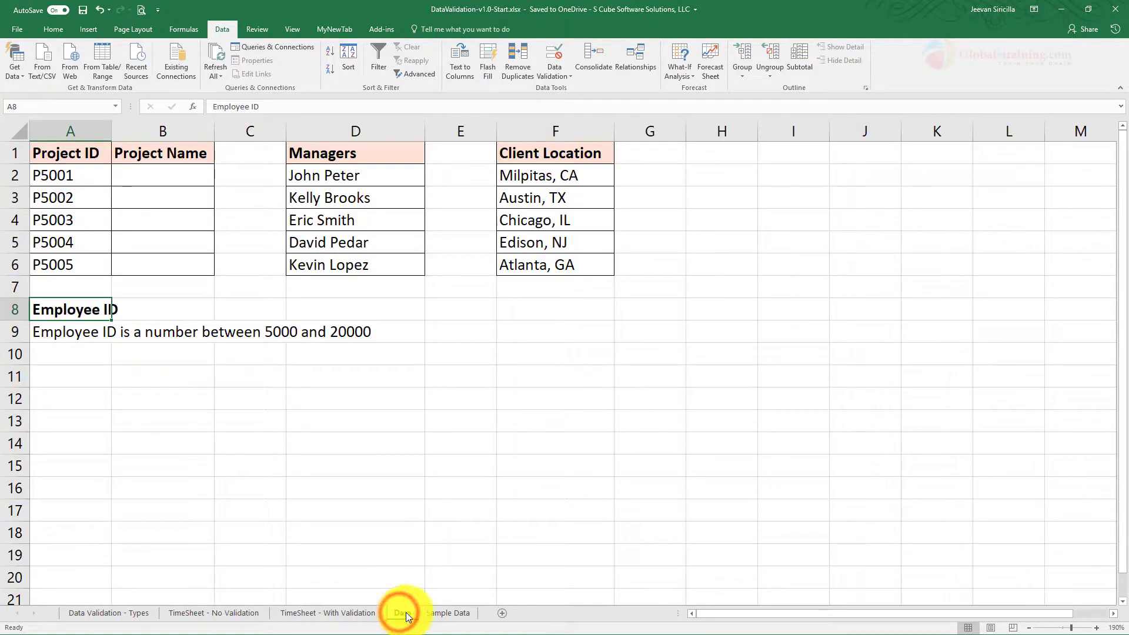
pyautogui.click(718, 153)
pyautogui.click(722, 175)
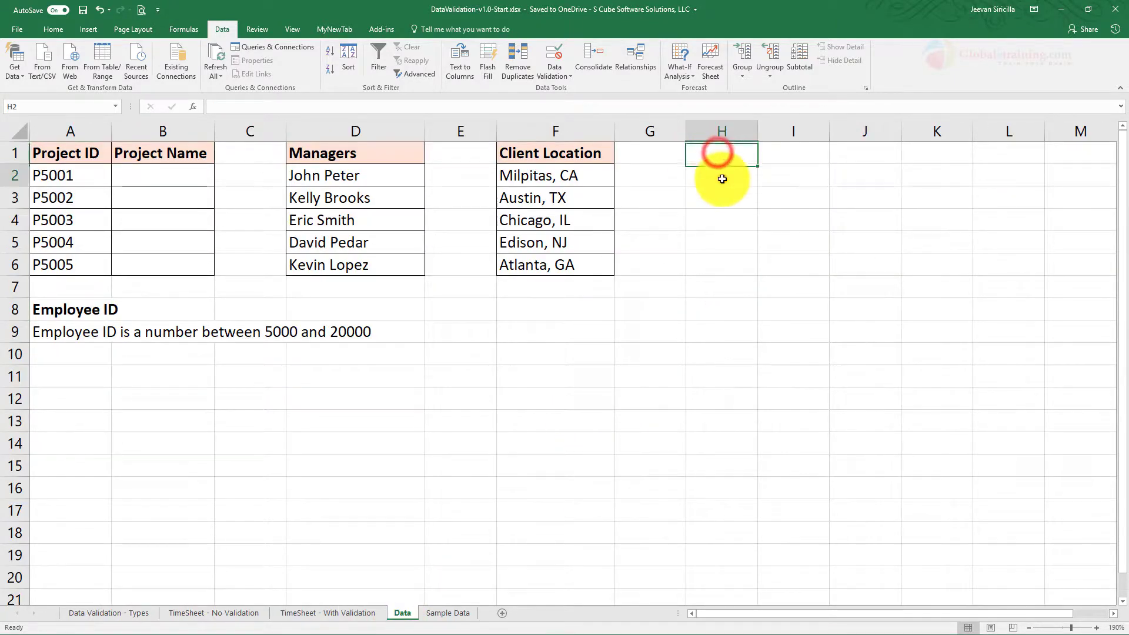
pyautogui.hotkey('ctrl', 'v')
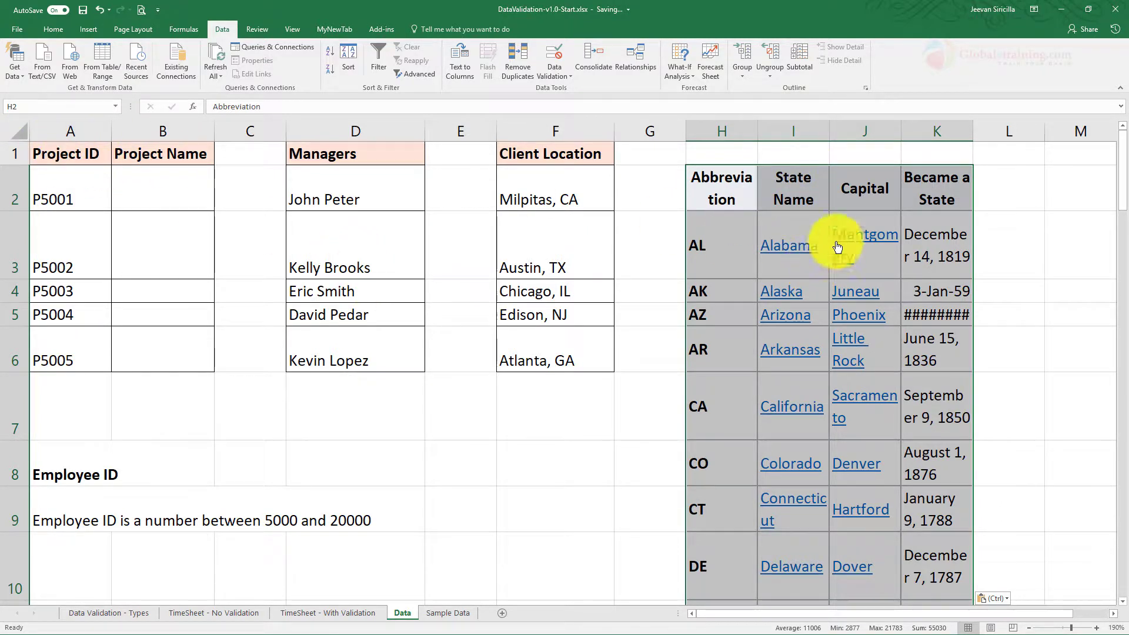
# AutoFit the widths of columns H to K and the heights of all rows on the Data sheet.
pyautogui.moveTo(723, 129); pyautogui.dragTo(926, 128)
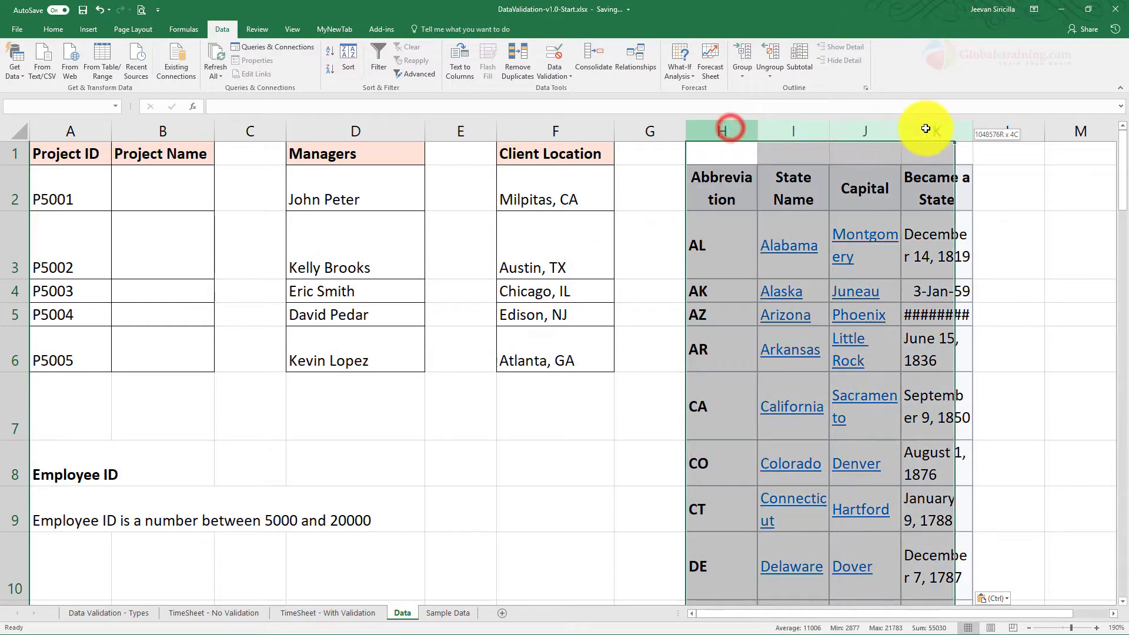
pyautogui.doubleClick(757, 128)
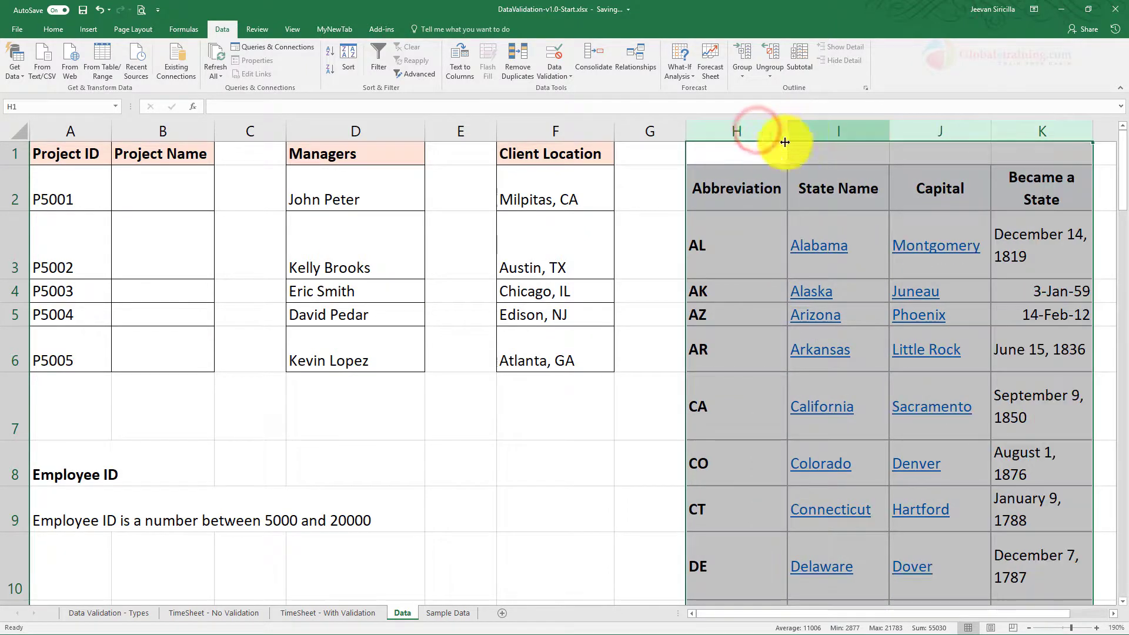
pyautogui.click(15, 130)
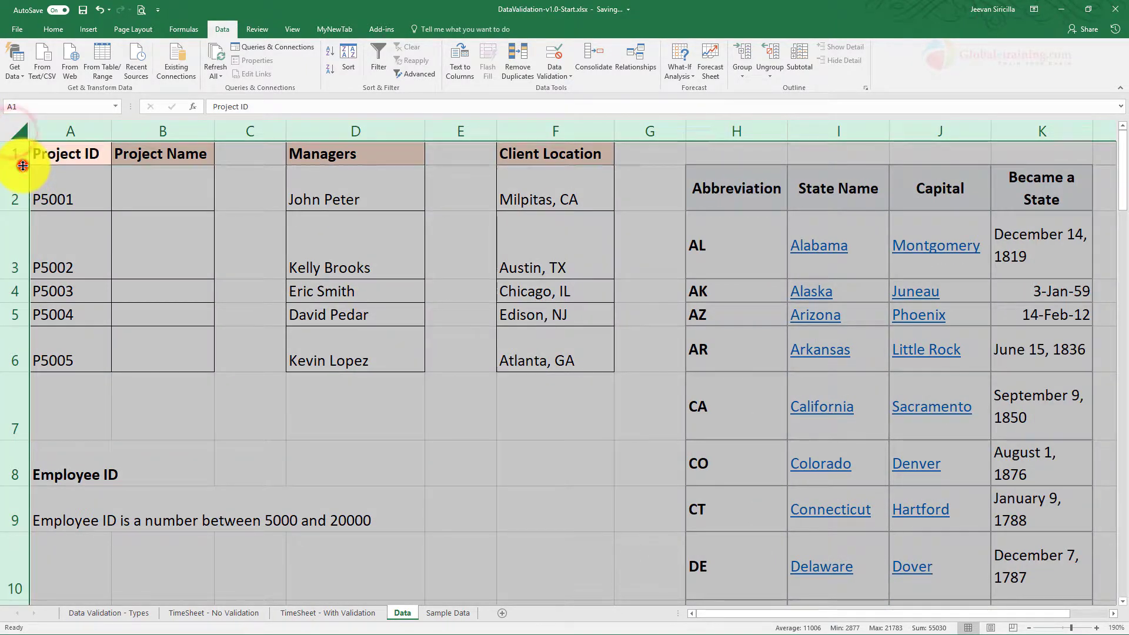
pyautogui.doubleClick(23, 166)
pyautogui.click(543, 429)
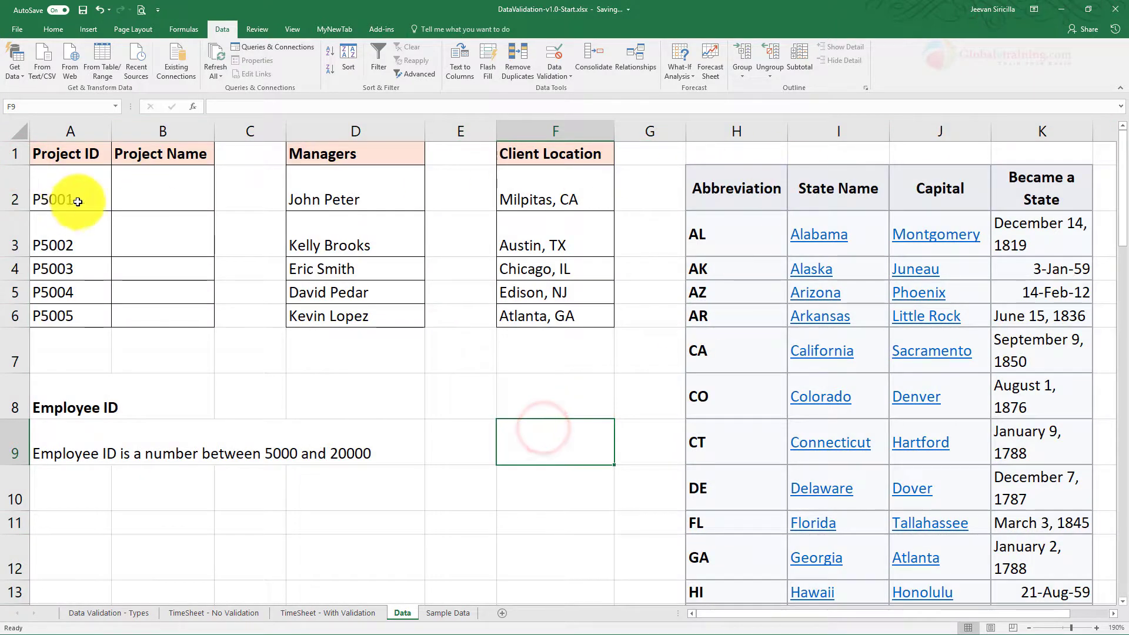
# Reduce the height of row 2, AutoFit the width of column K, and AutoFit all row heights again on the Data sheet.
pyautogui.moveTo(23, 211); pyautogui.dragTo(30, 187)
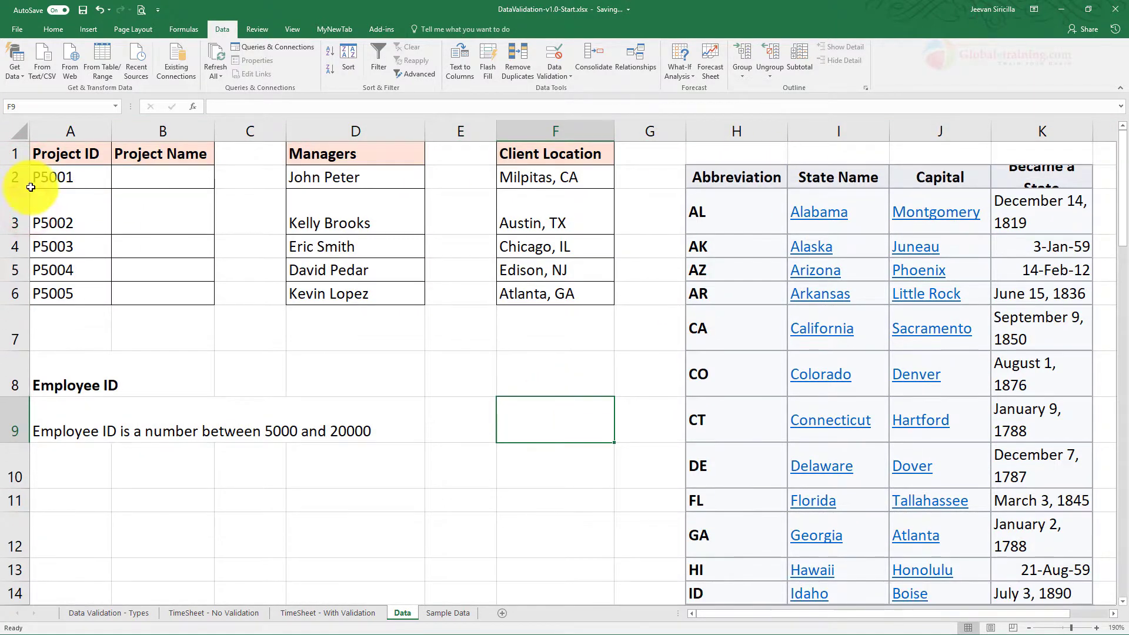
pyautogui.doubleClick(1093, 125)
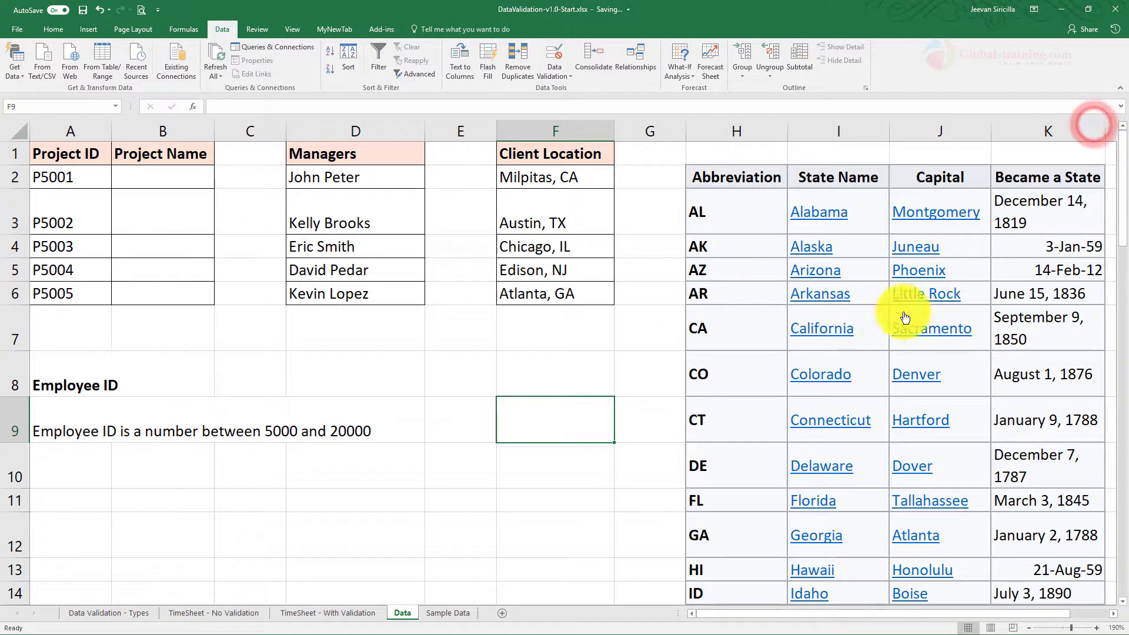
pyautogui.click(18, 131)
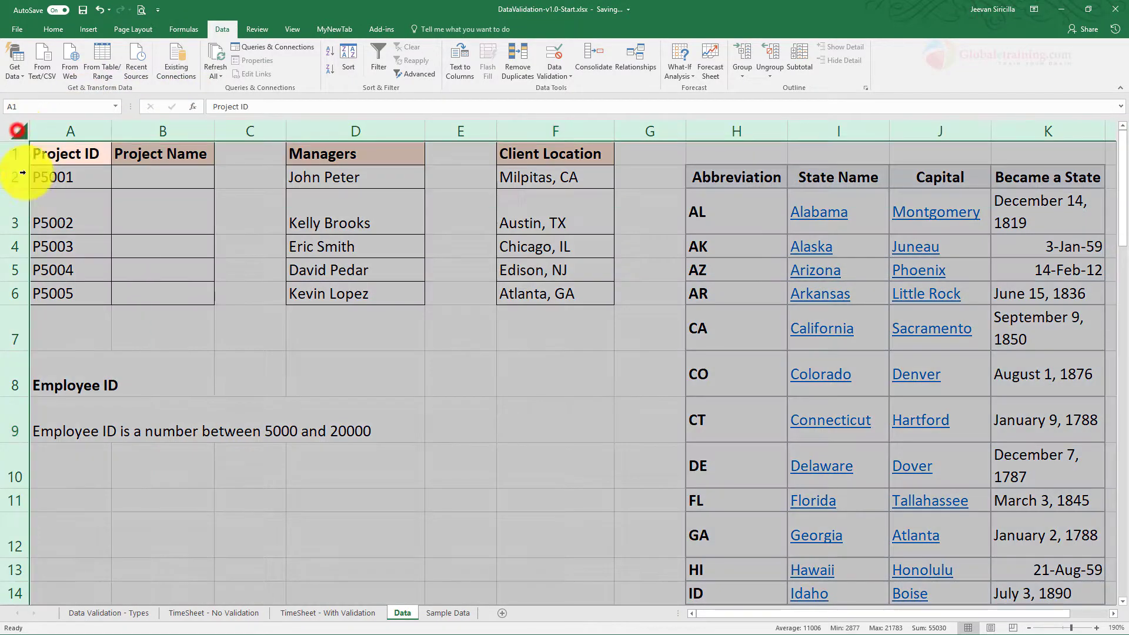
pyautogui.doubleClick(26, 187)
pyautogui.click(536, 503)
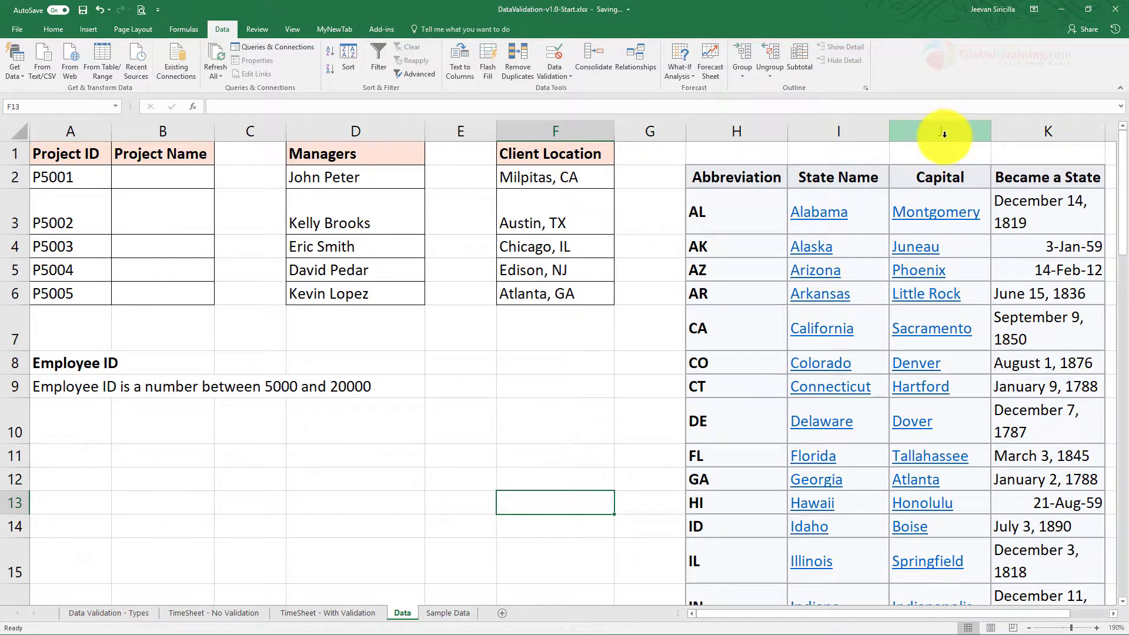
# Delete columns J and K, which hold the Capital and Became a State data.
pyautogui.moveTo(943, 133); pyautogui.dragTo(1046, 132)
pyautogui.rightClick(1045, 133)
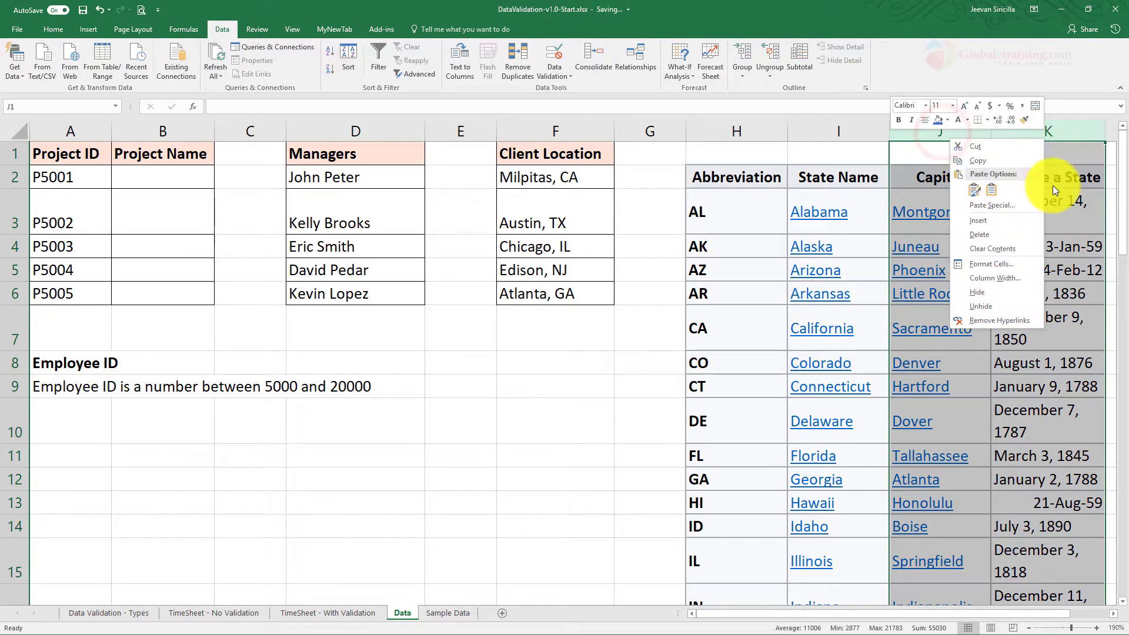
pyautogui.click(989, 235)
pyautogui.click(1074, 247)
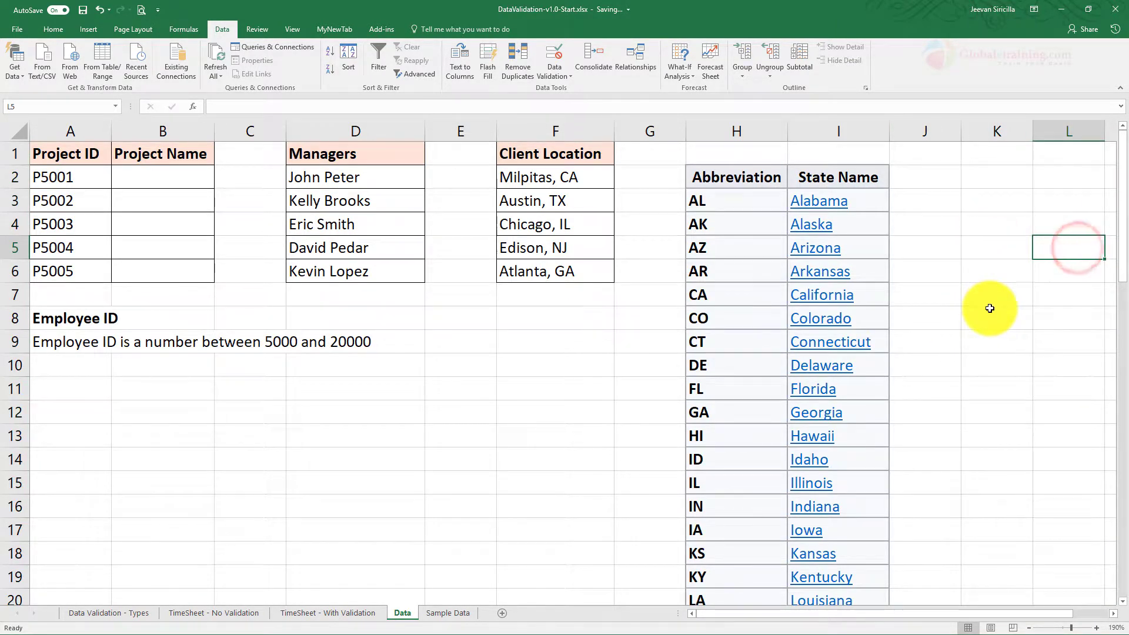
# Copy the State Name header from I2 and paste it over the Abbreviation header in H2.
pyautogui.click(881, 178)
pyautogui.hotkey('ctrl', 'c')
pyautogui.click(739, 177)
pyautogui.hotkey('ctrl', 'v')
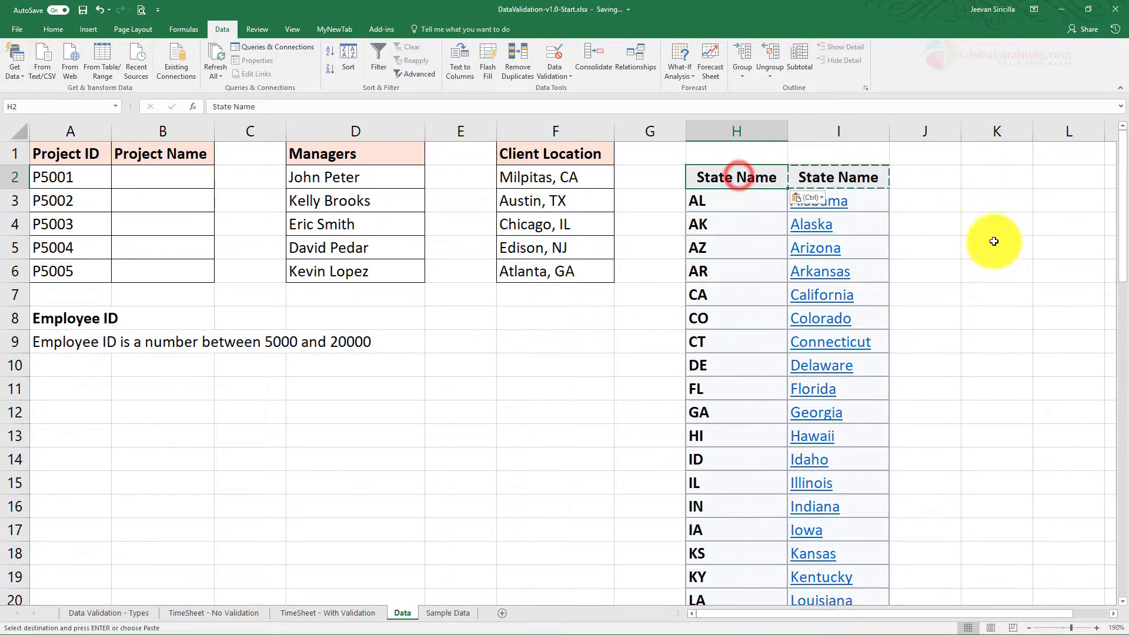
pyautogui.click(998, 241)
# Delete column I with the full state names, leaving only the abbreviations in column H.
pyautogui.rightClick(859, 130)
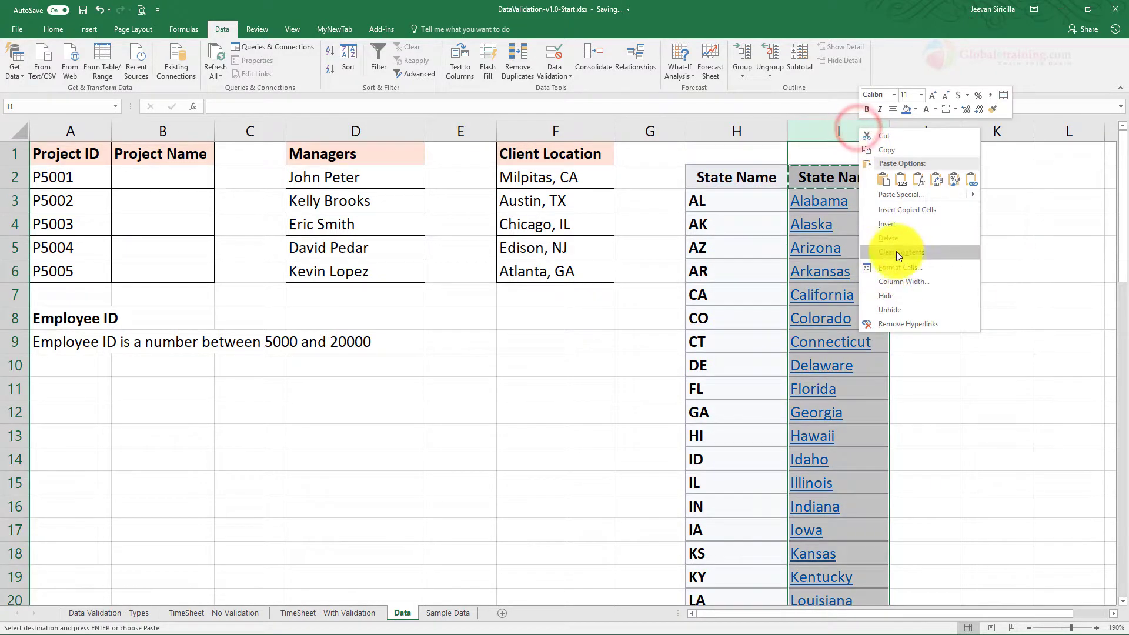
pyautogui.click(898, 236)
pyautogui.click(998, 360)
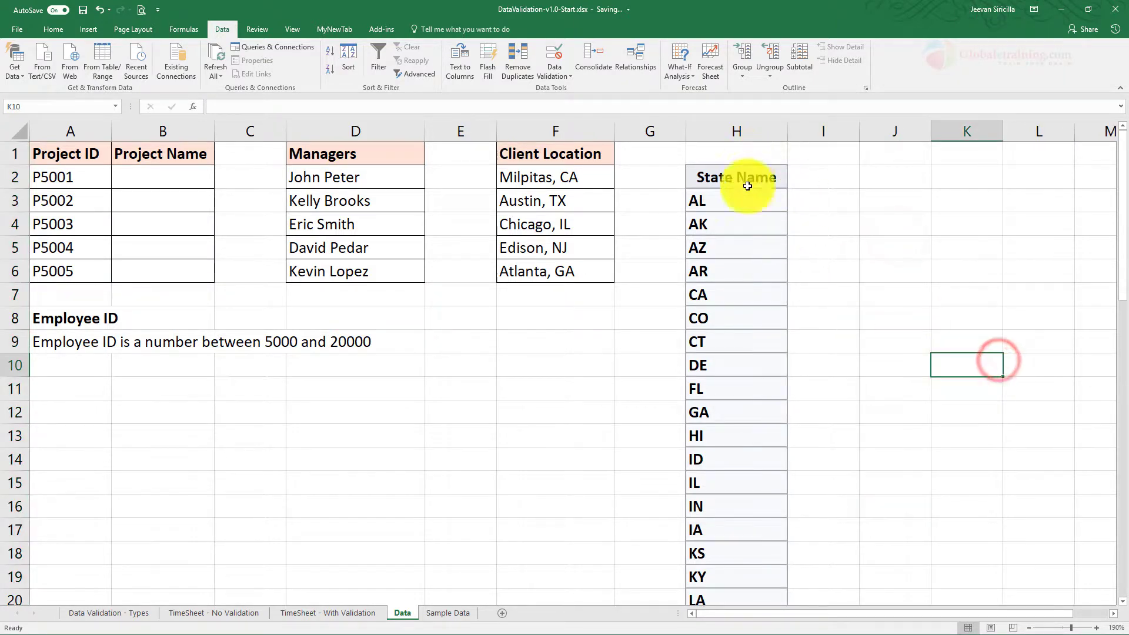
pyautogui.click(905, 256)
# Copy the state list with its header from H2:H52 and paste it one row higher, starting at H1.
pyautogui.click(741, 176)
pyautogui.scroll(-5, 743, 393)
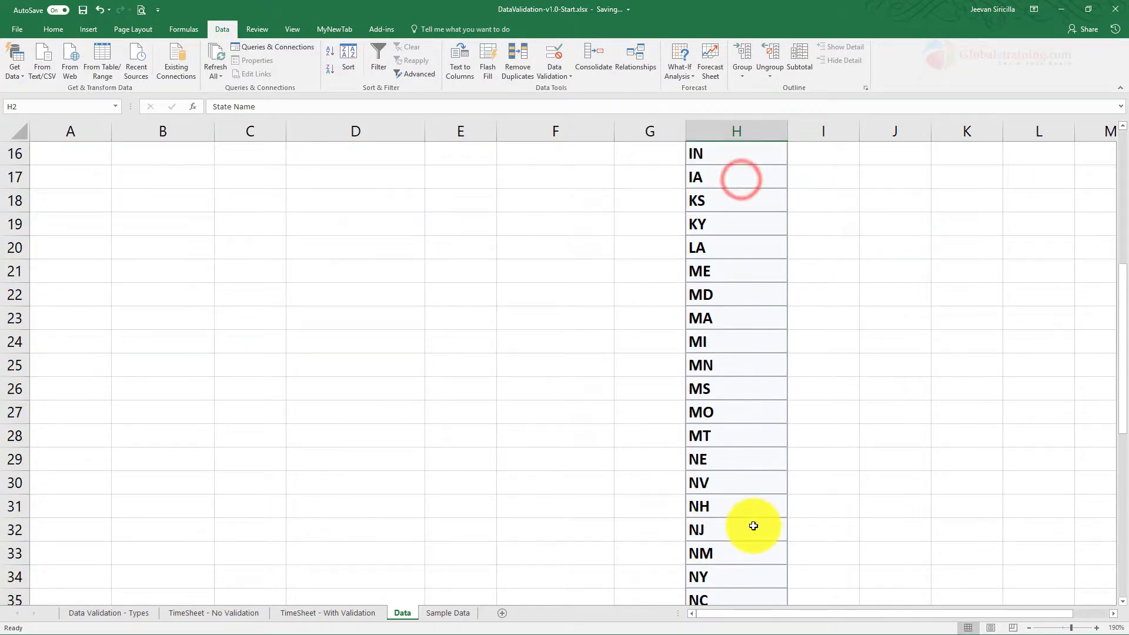
pyautogui.scroll(-12, 753, 526)
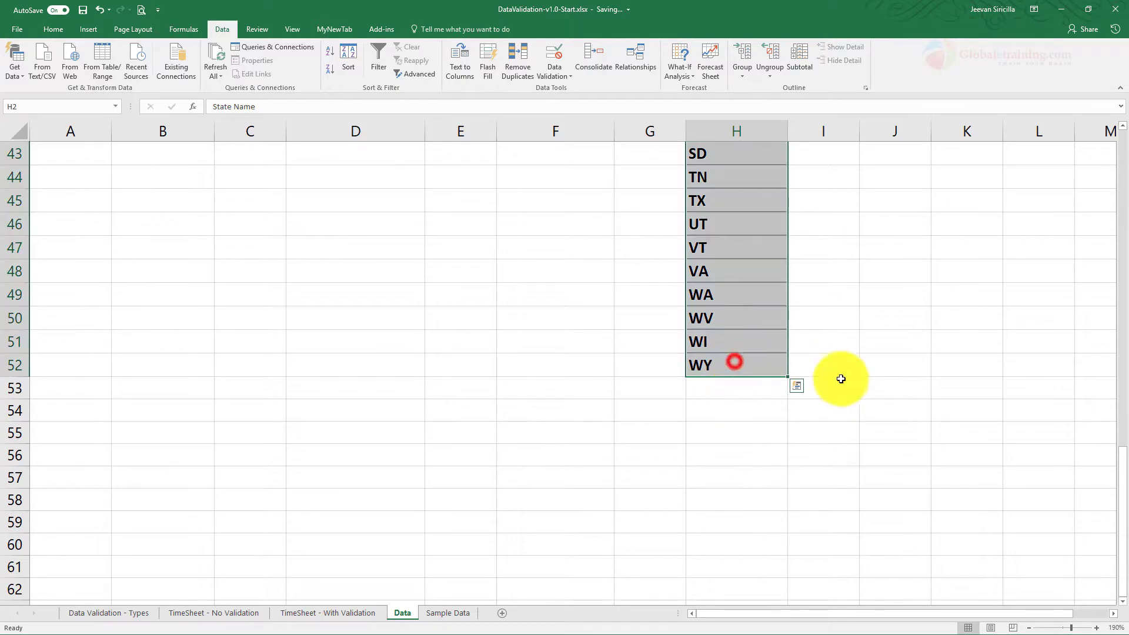
pyautogui.scroll(14, 736, 389)
pyautogui.hotkey('ctrl', 'c')
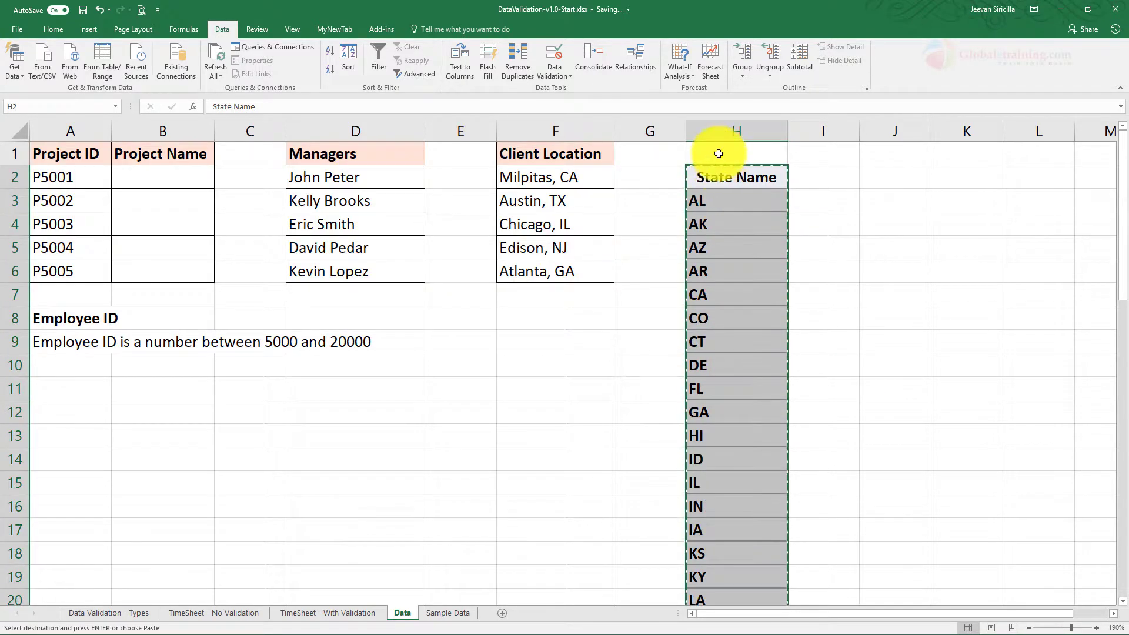
pyautogui.click(721, 152)
pyautogui.hotkey('ctrl', 'v')
pyautogui.scroll(-11, 853, 471)
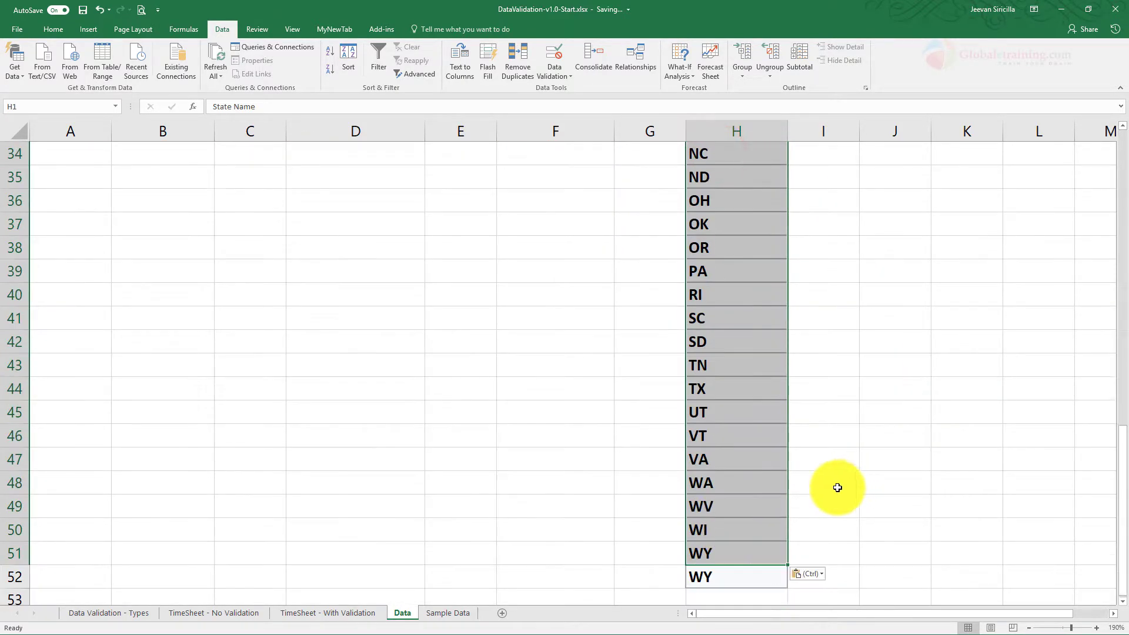
# Clear the leftover duplicate WY entry from cell H52.
pyautogui.click(729, 577)
pyautogui.press('Delete')
pyautogui.scroll(7, 883, 386)
pyautogui.scroll(4, 883, 386)
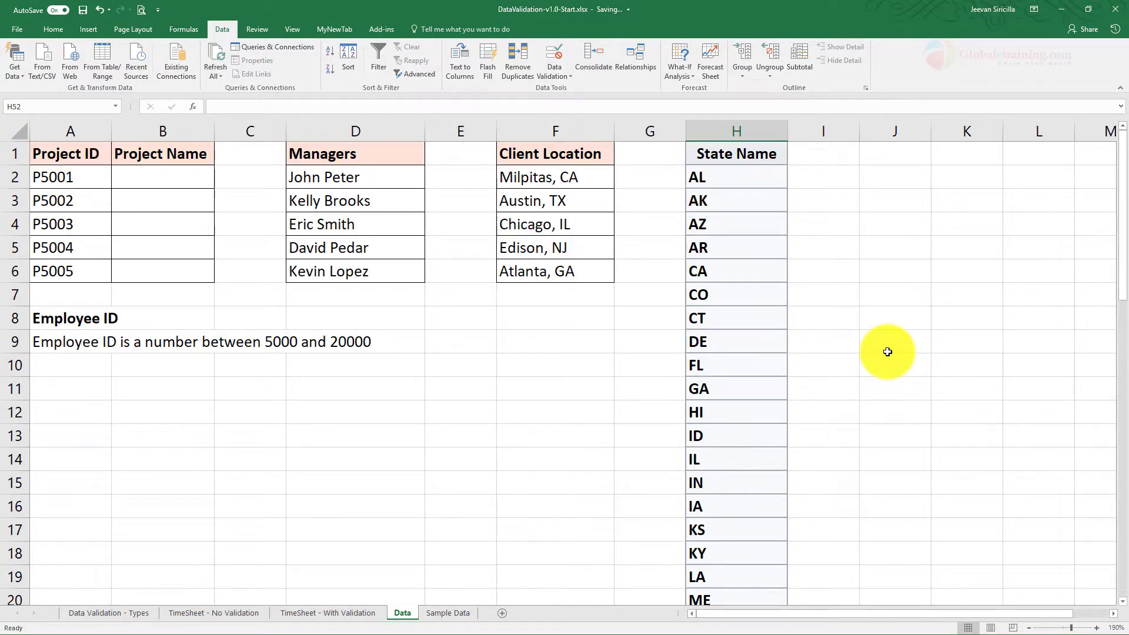
# Copy the formatting of the Client Location header in F1 to the State Name header in H1 with Format Painter.
pyautogui.click(558, 156)
pyautogui.click(62, 27)
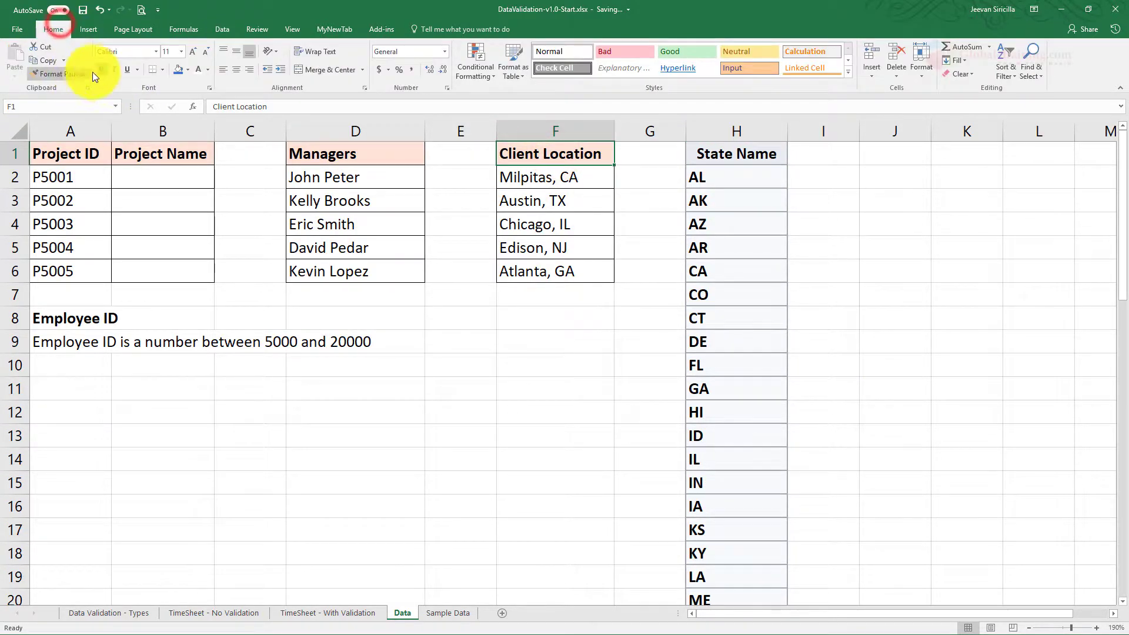
pyautogui.click(59, 74)
pyautogui.click(735, 156)
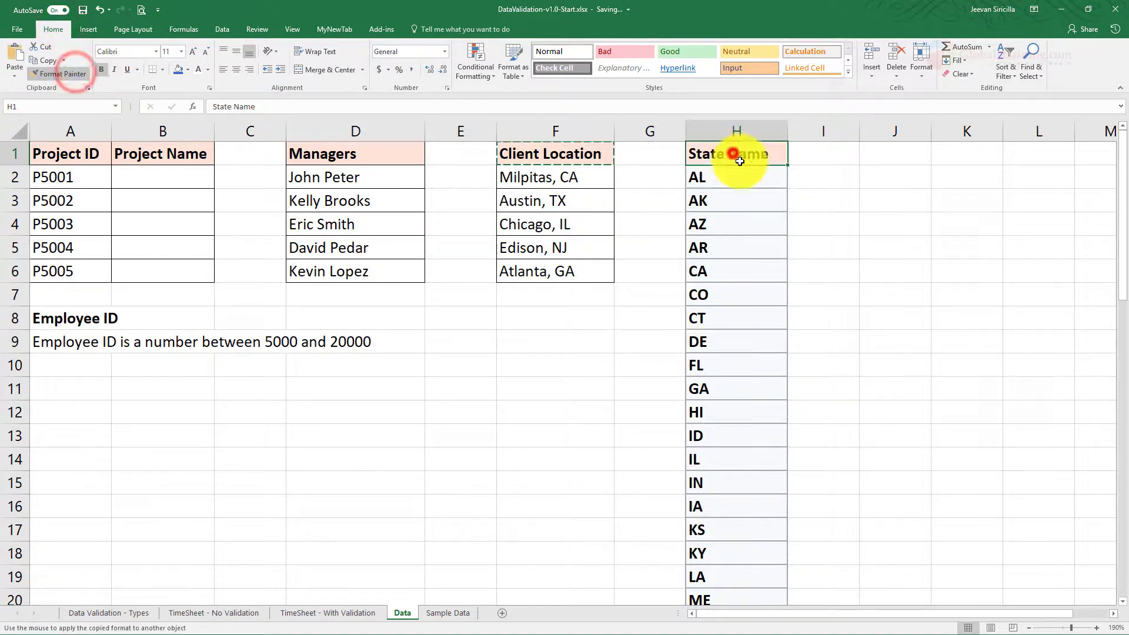
# Copy the formatting of client location cell F3 to the state abbreviations in H2:H51 with Format Painter.
pyautogui.click(569, 202)
pyautogui.click(75, 74)
pyautogui.moveTo(730, 177)
pyautogui.mouseDown()
pyautogui.moveTo(739, 608)
pyautogui.moveTo(726, 630)
pyautogui.moveTo(727, 559)
pyautogui.mouseUp()
pyautogui.scroll(-11, 861, 553)
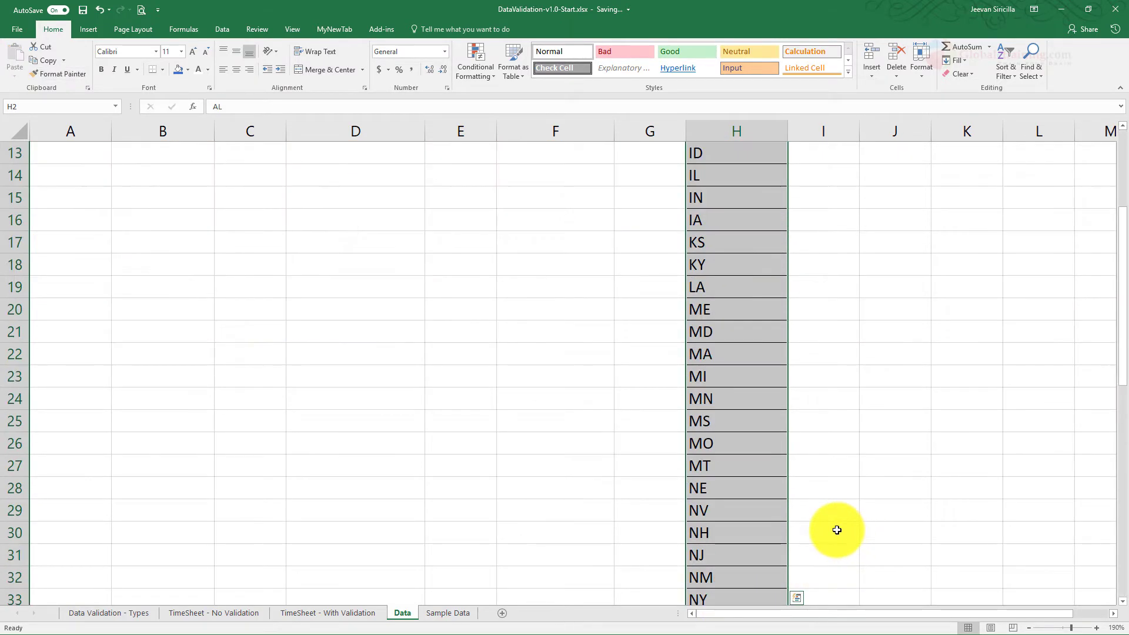
pyautogui.click(824, 533)
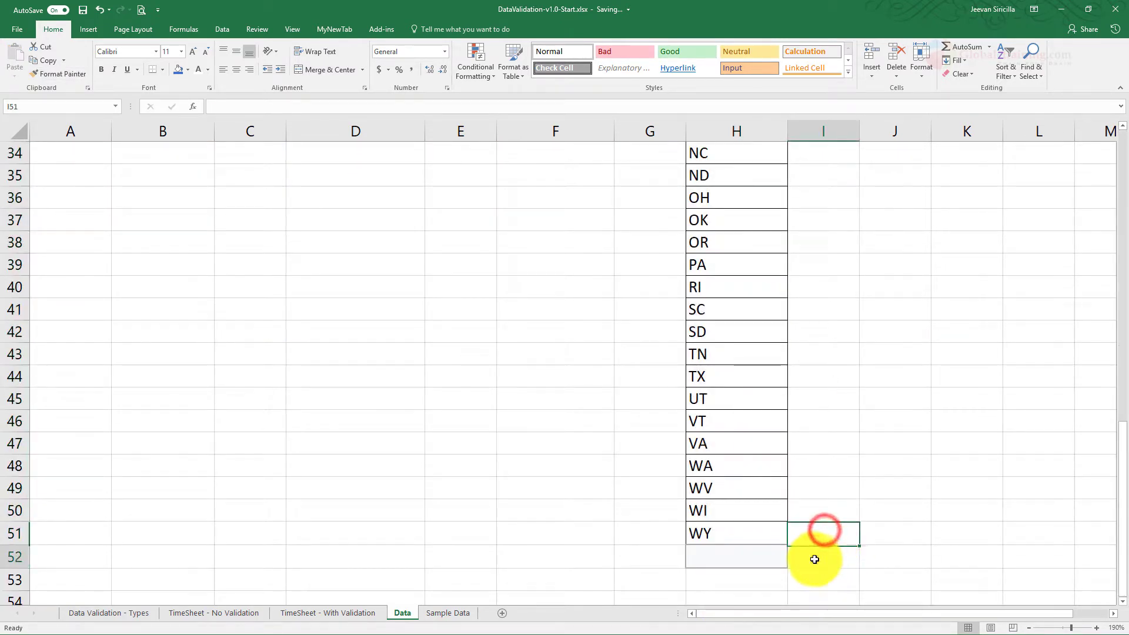
# Remove the leftover fill and borders from H52 by filling the blank cell I52 across it.
pyautogui.click(813, 559)
pyautogui.click(861, 572)
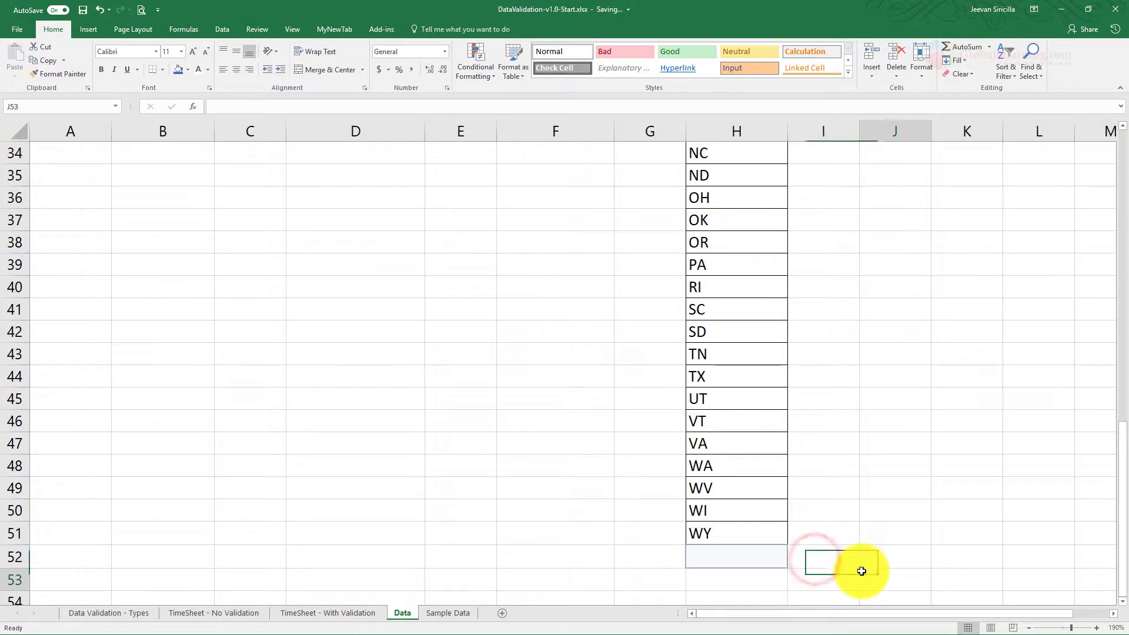
pyautogui.click(764, 532)
pyautogui.click(847, 559)
pyautogui.moveTo(861, 570); pyautogui.dragTo(685, 567)
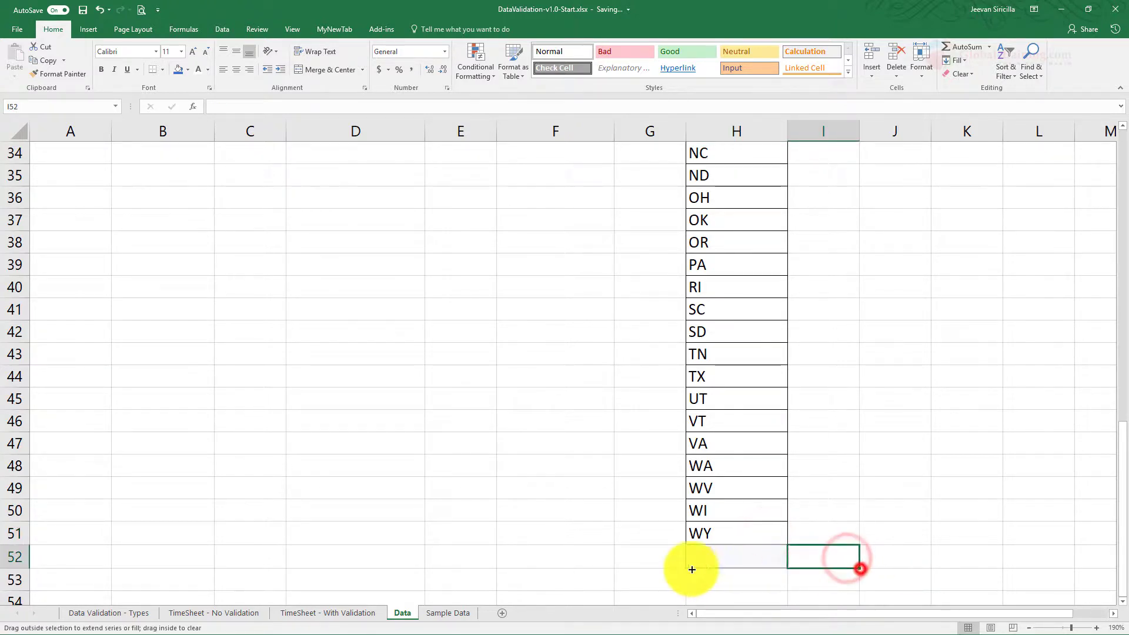
pyautogui.click(940, 511)
pyautogui.scroll(4, 818, 475)
pyautogui.scroll(7, 818, 475)
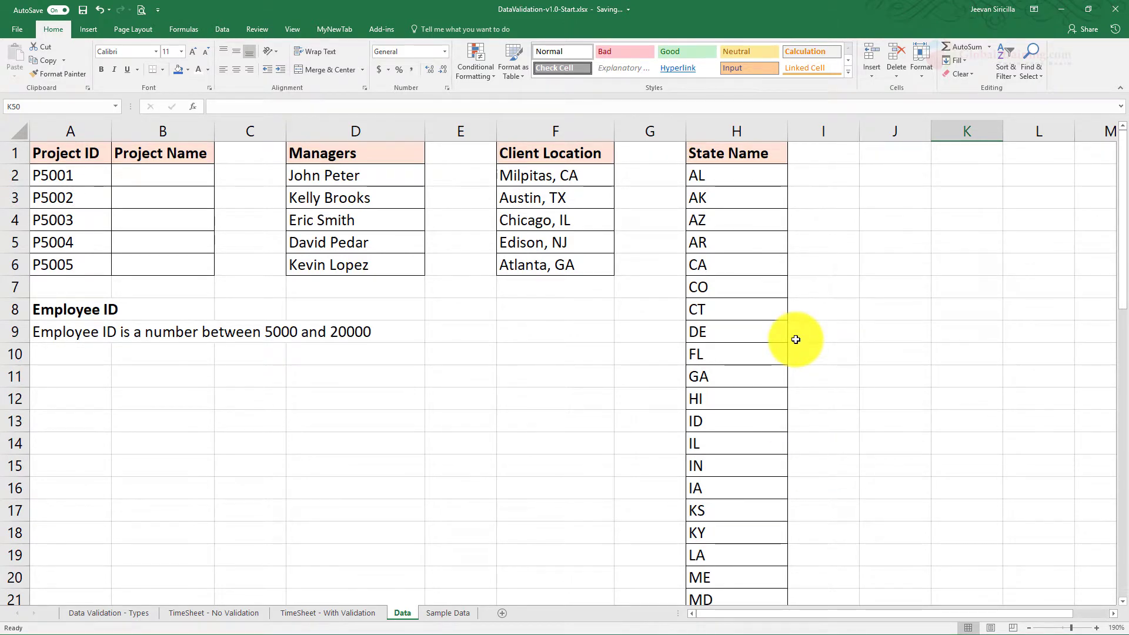
# Center the contents of column H and check the state list down to its end.
pyautogui.click(731, 131)
pyautogui.click(235, 69)
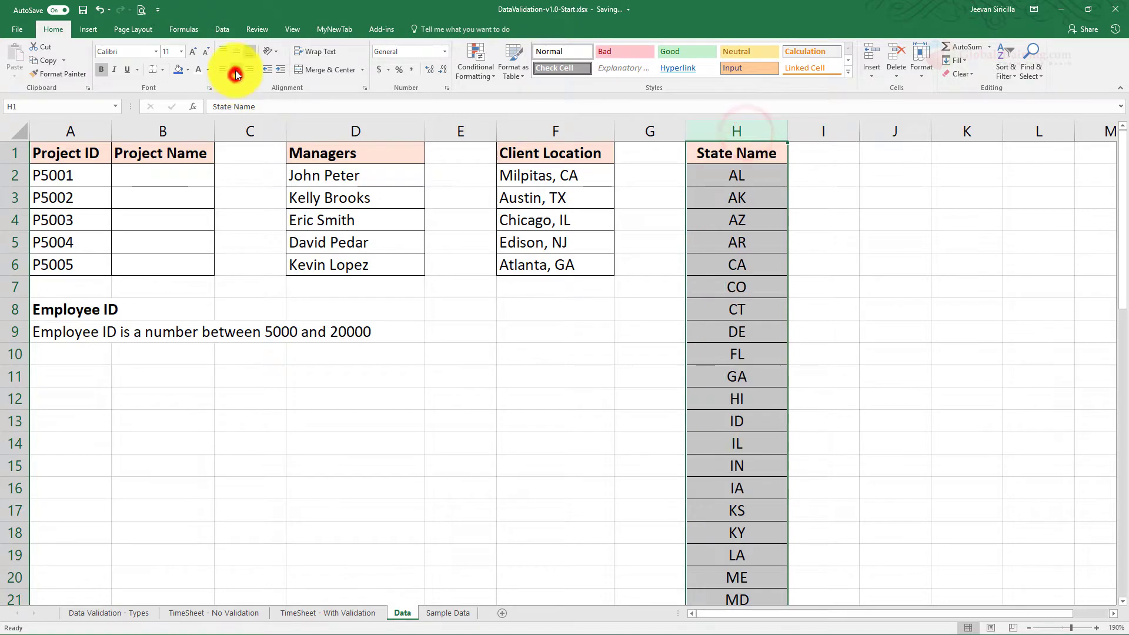
pyautogui.click(831, 261)
pyautogui.scroll(-4, 732, 498)
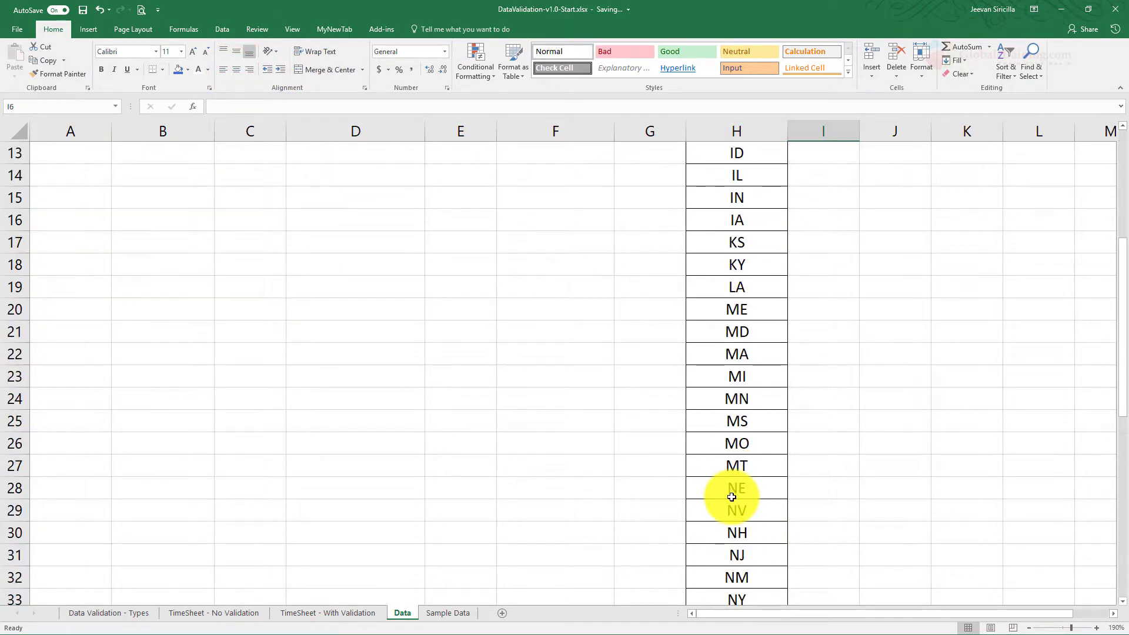
pyautogui.scroll(-5, 732, 497)
pyautogui.scroll(9, 731, 496)
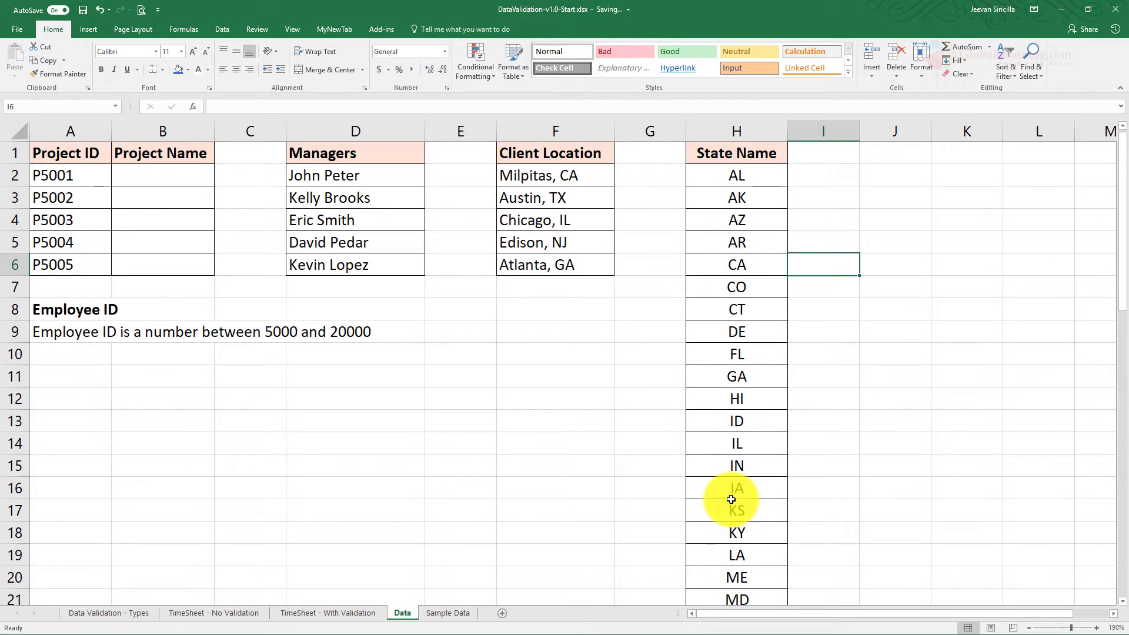
# Name the range of state abbreviations H2:H51 USState.
pyautogui.click(761, 171)
pyautogui.scroll(-11, 761, 479)
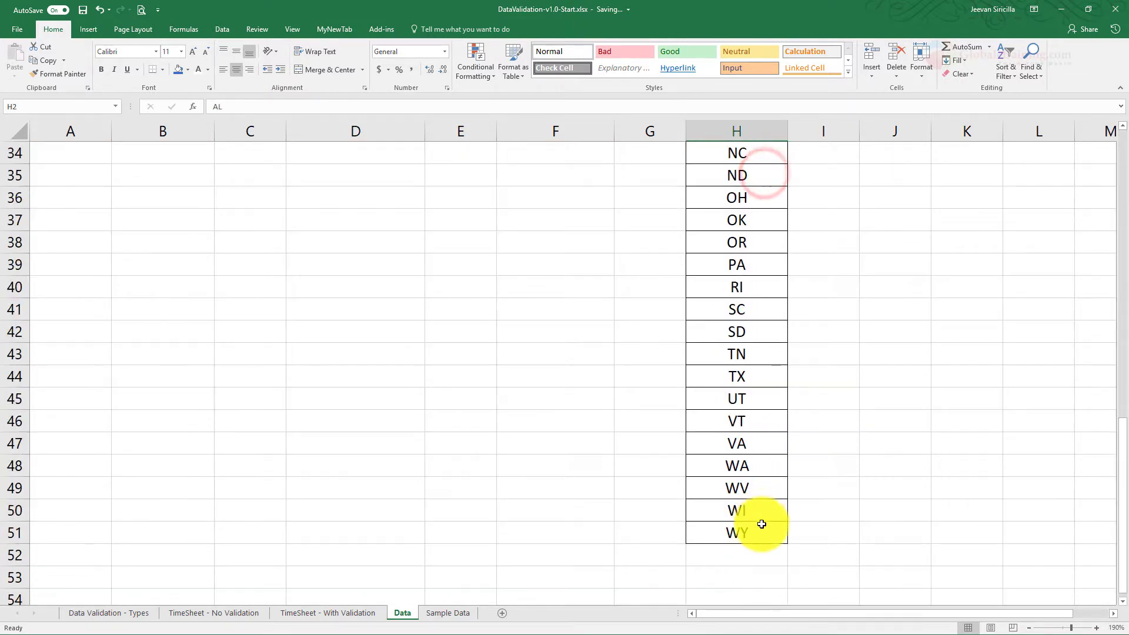
pyautogui.keyDown('shift'); pyautogui.click(737, 527); pyautogui.keyUp('shift')
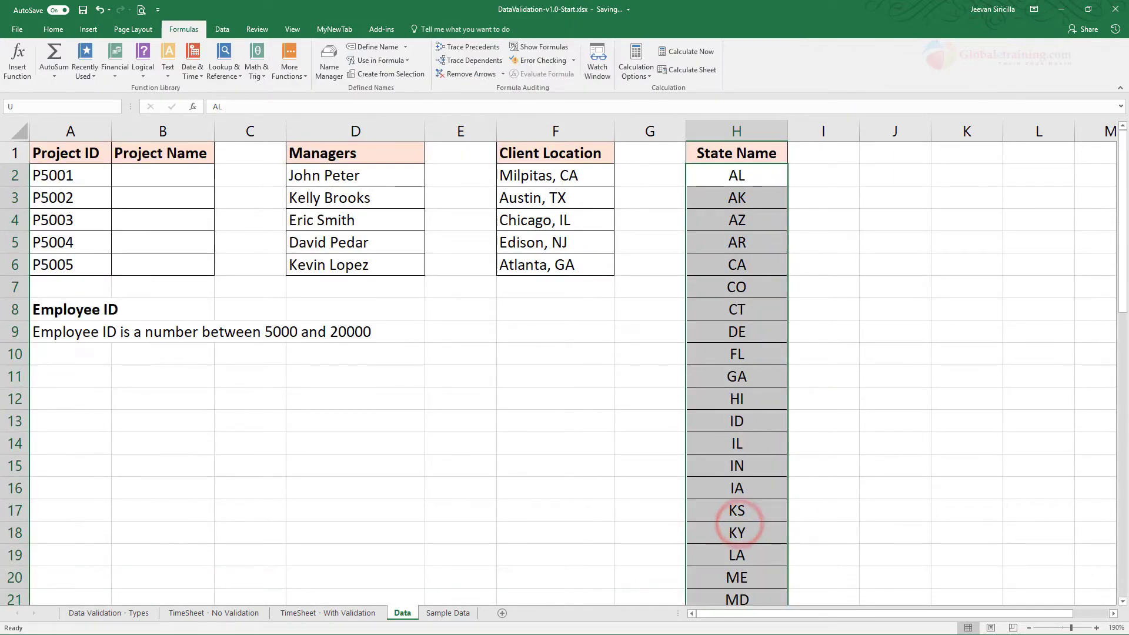
pyautogui.write('SState')
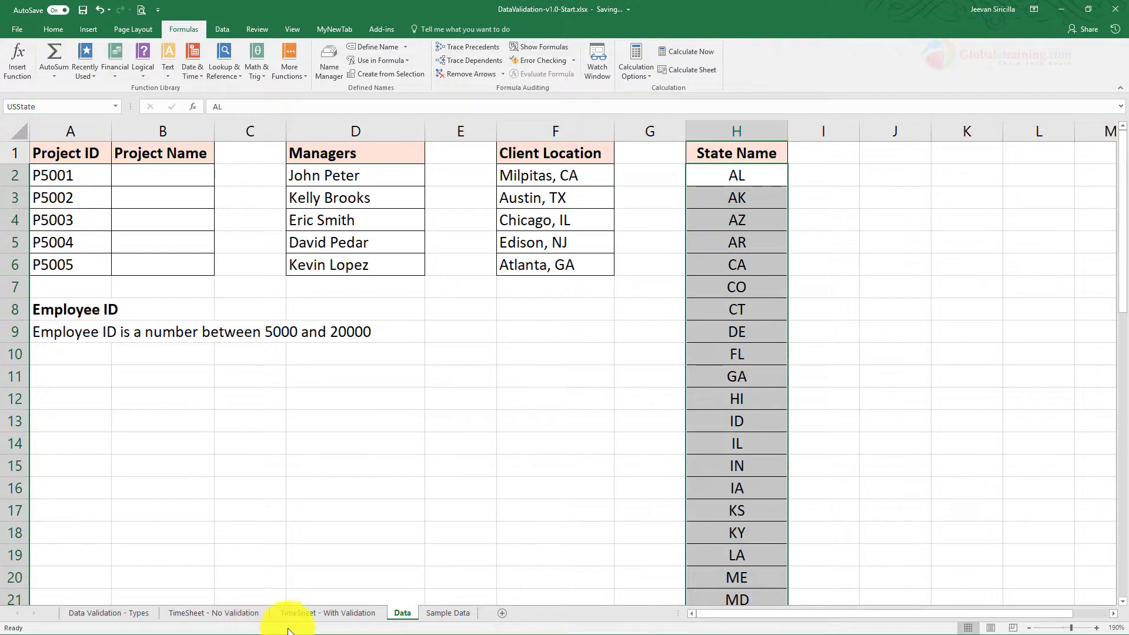
# On the TimeSheet - With Validation sheet, restrict State cell B8 to a List with source =USState and check its dropdown choices.
pyautogui.click(327, 613)
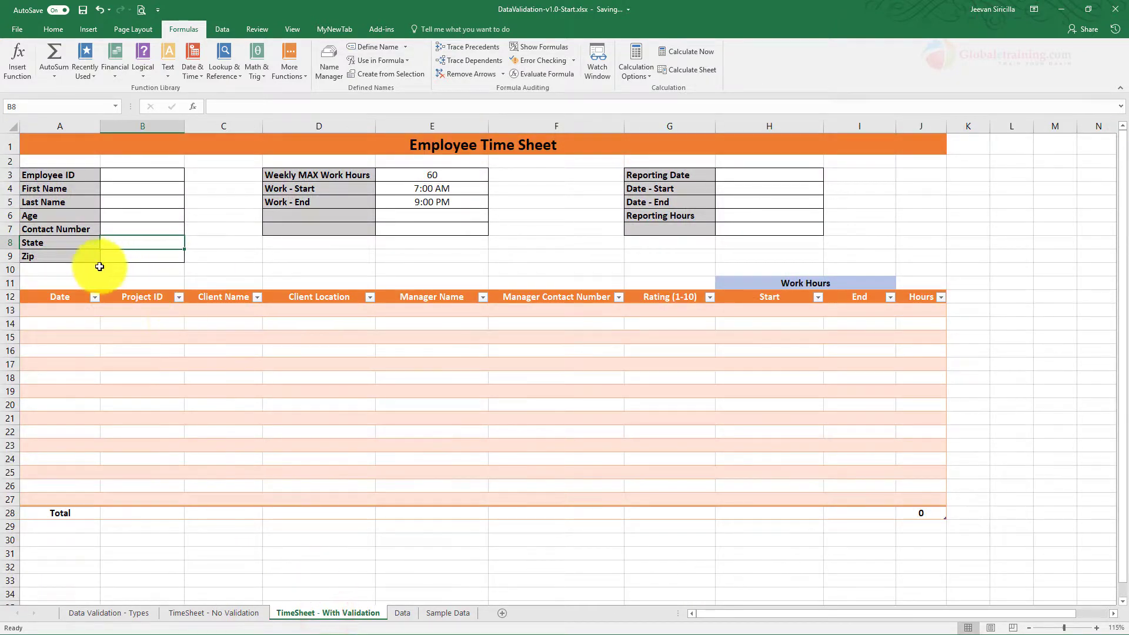
pyautogui.click(148, 243)
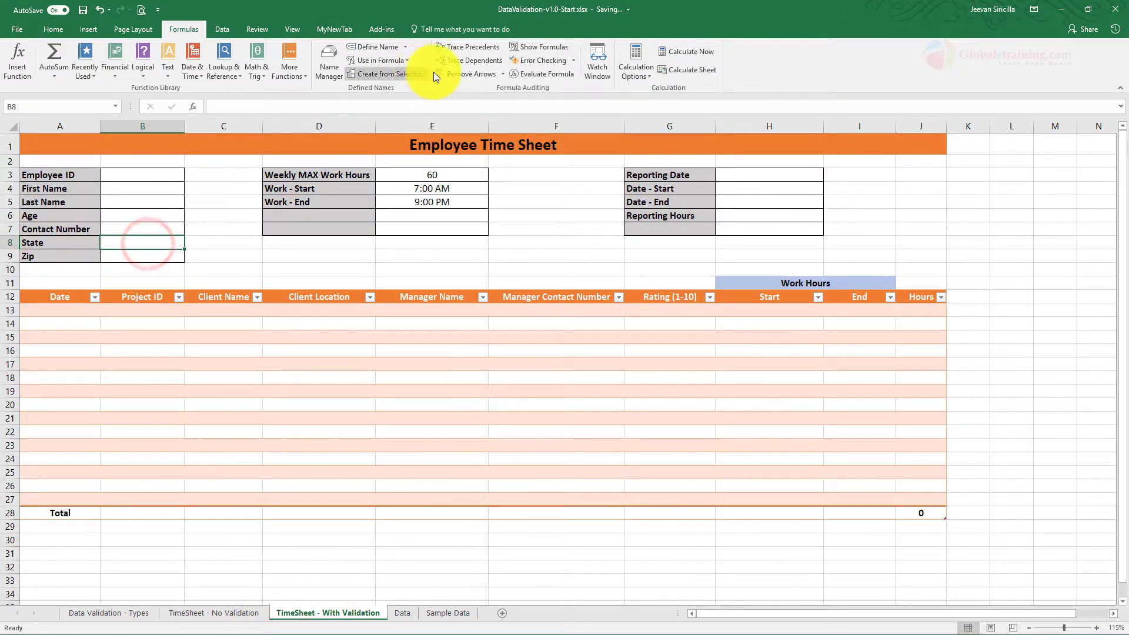
pyautogui.click(221, 29)
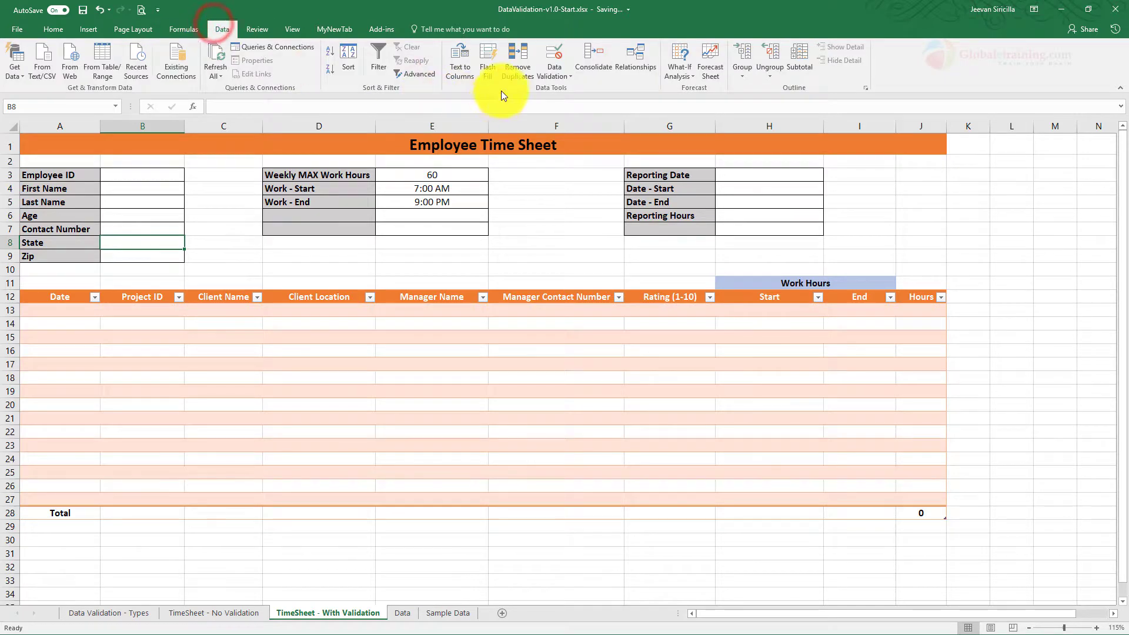
pyautogui.click(566, 79)
pyautogui.click(571, 93)
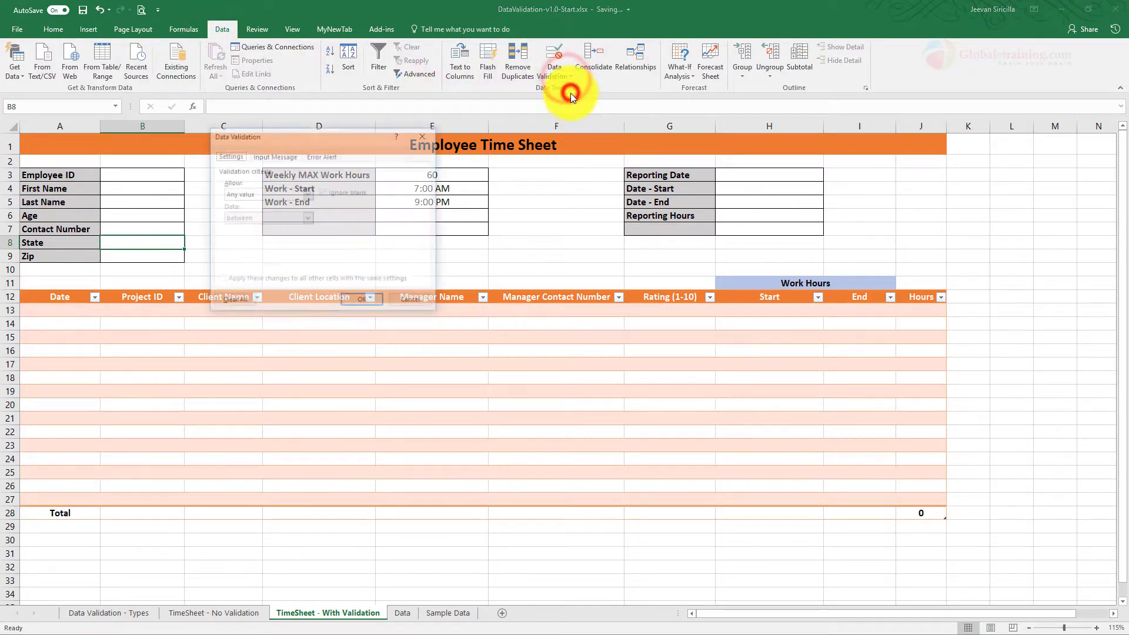
pyautogui.click(290, 189)
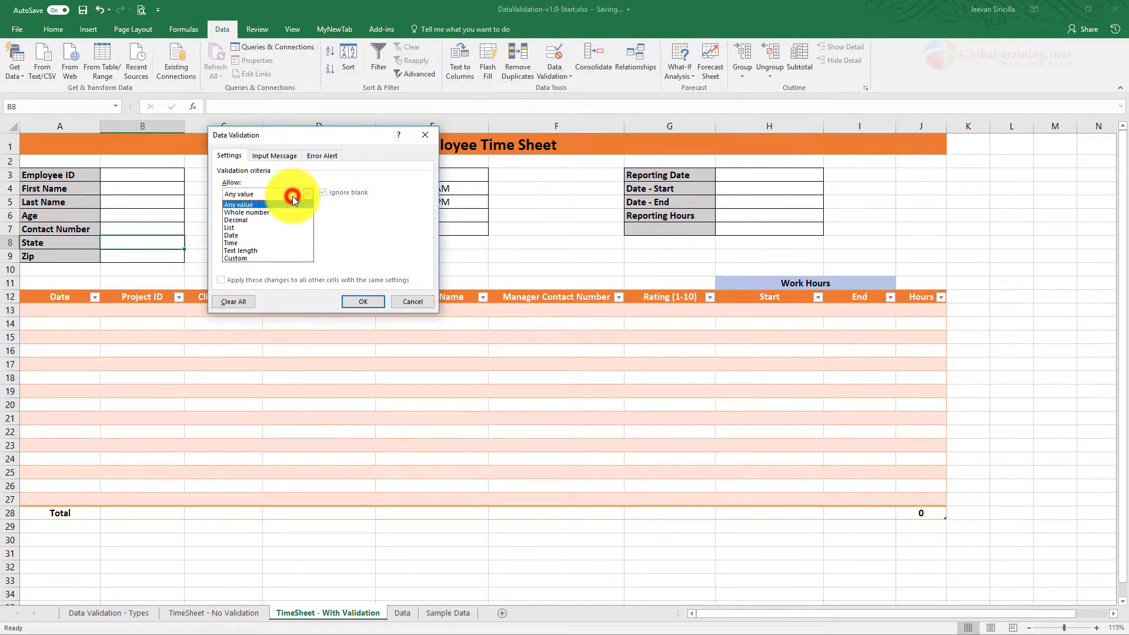
pyautogui.click(249, 222)
pyautogui.click(250, 242)
pyautogui.write('=USState')
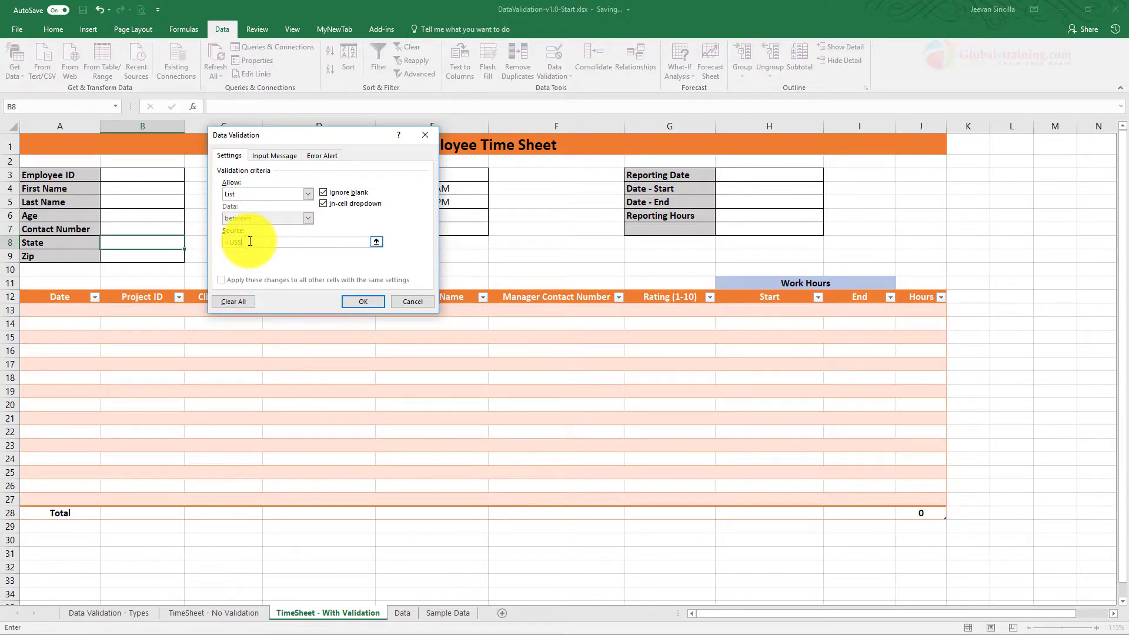
pyautogui.click(363, 301)
pyautogui.click(190, 242)
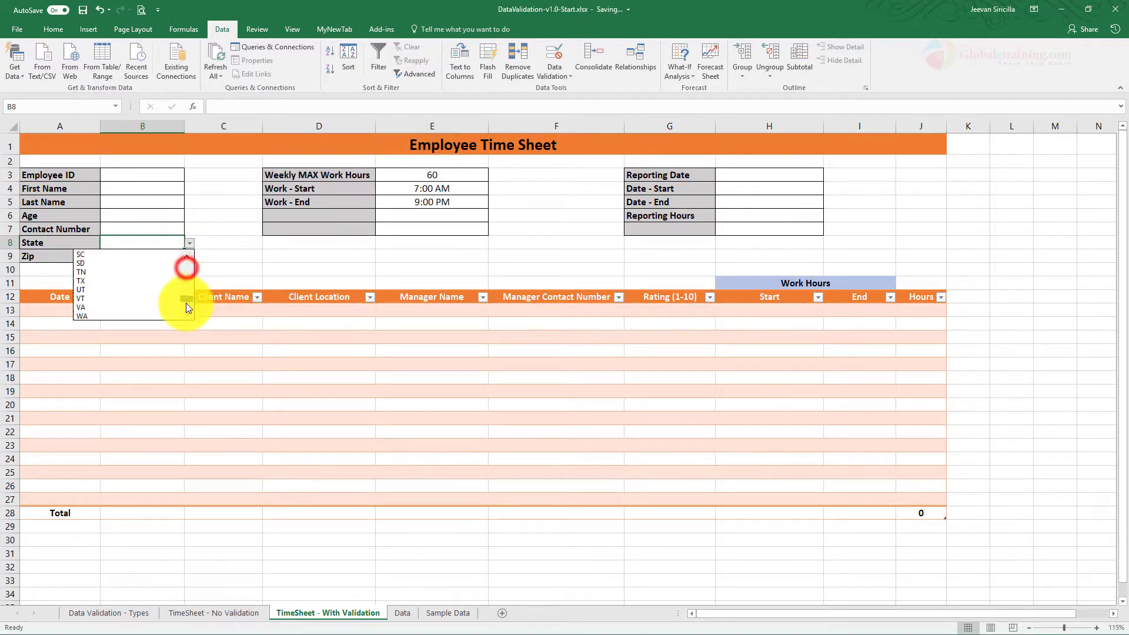
pyautogui.click(213, 214)
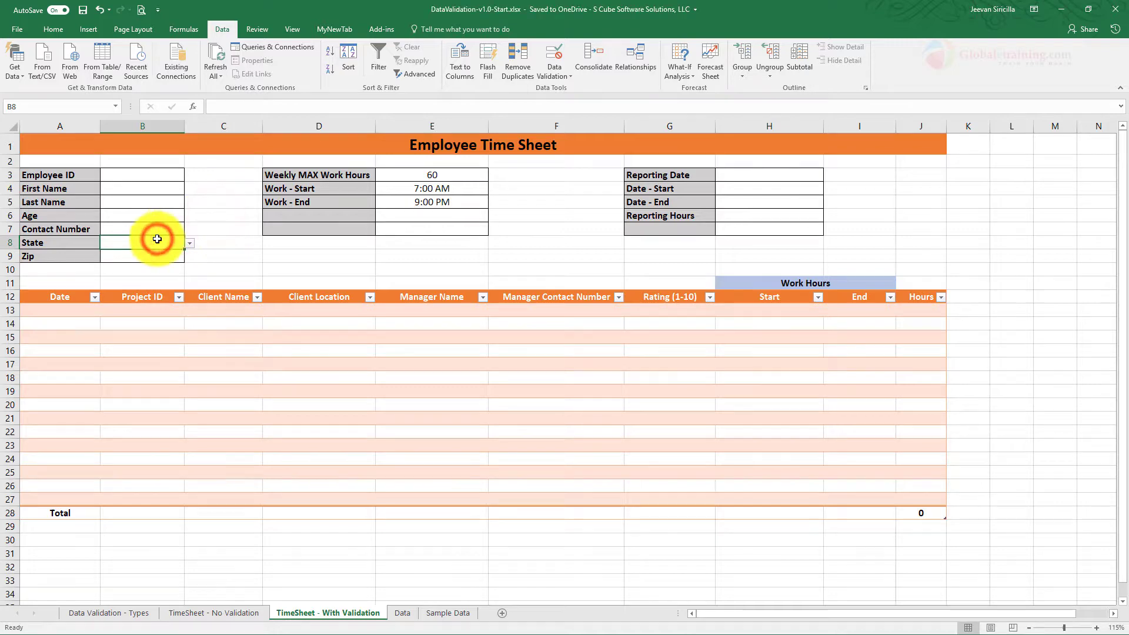
# Test the State validation by trying the invalid abbreviation AB in B8, and discard the entry.
pyautogui.write('AB')
pyautogui.press('Return')
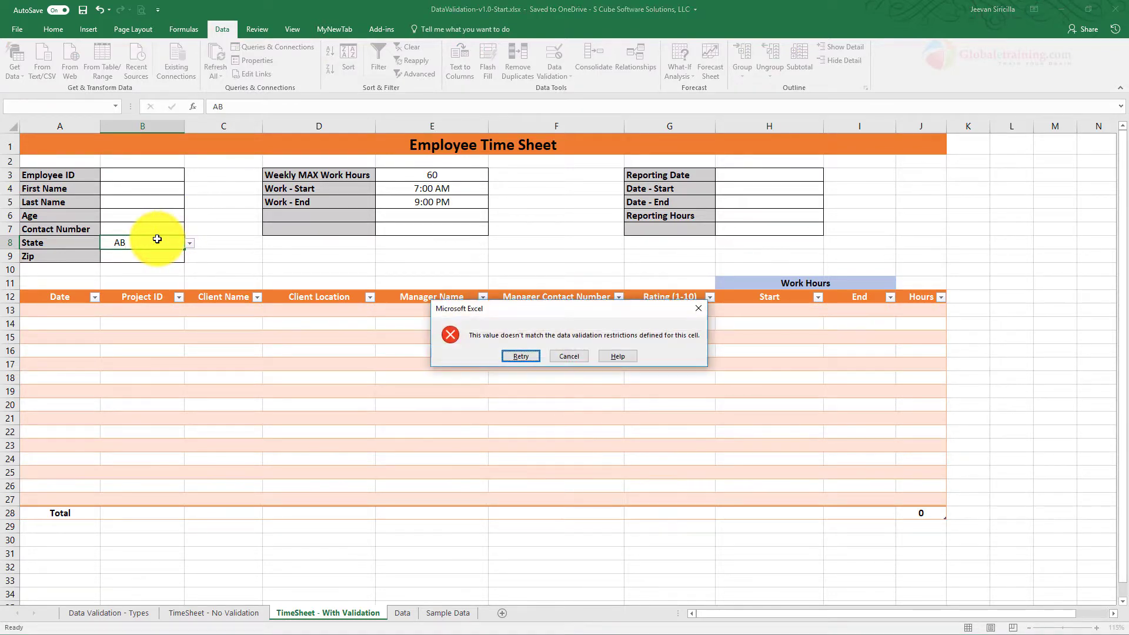
pyautogui.press('Escape')
# Format Zip cell B9 with the Special number format Zip Code + 4 for the English (United States) locale.
pyautogui.click(144, 253)
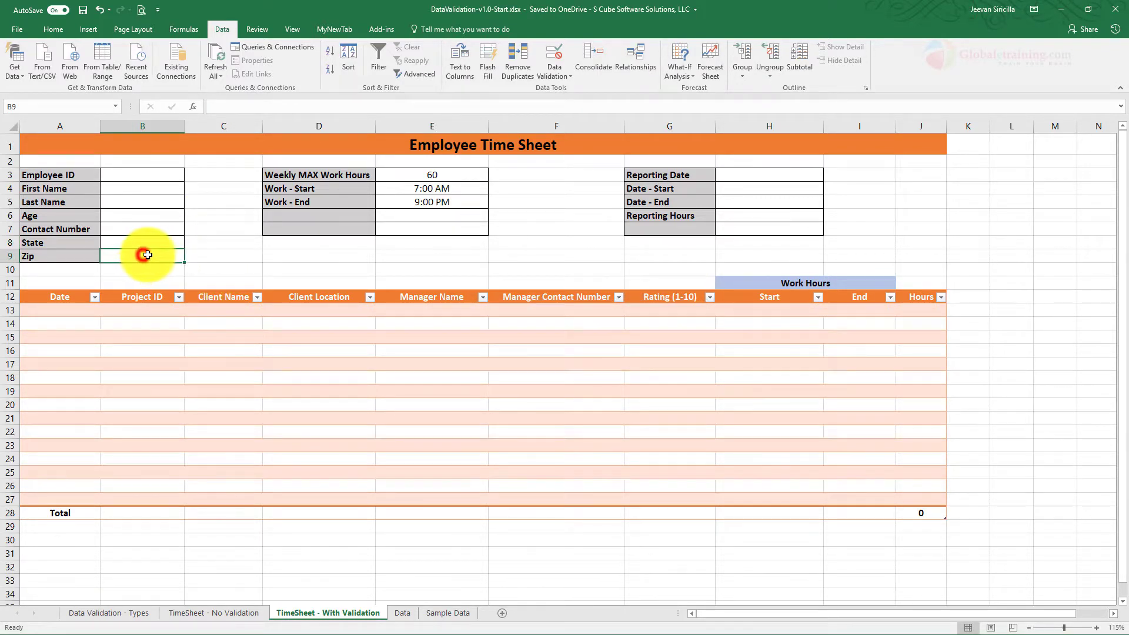
pyautogui.rightClick(143, 256)
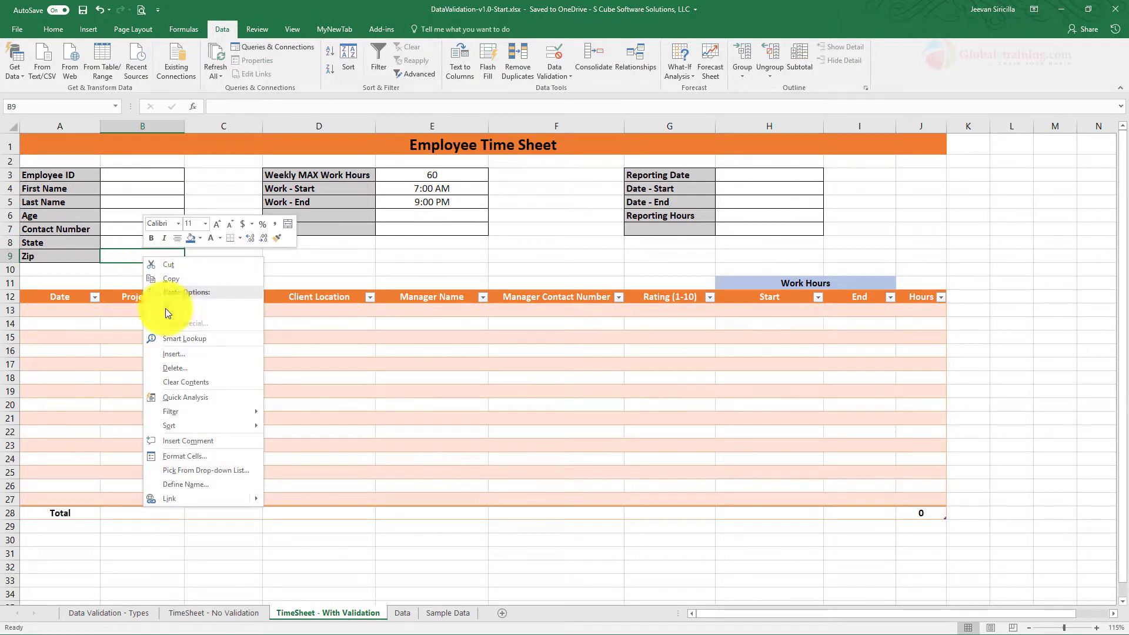
pyautogui.click(185, 454)
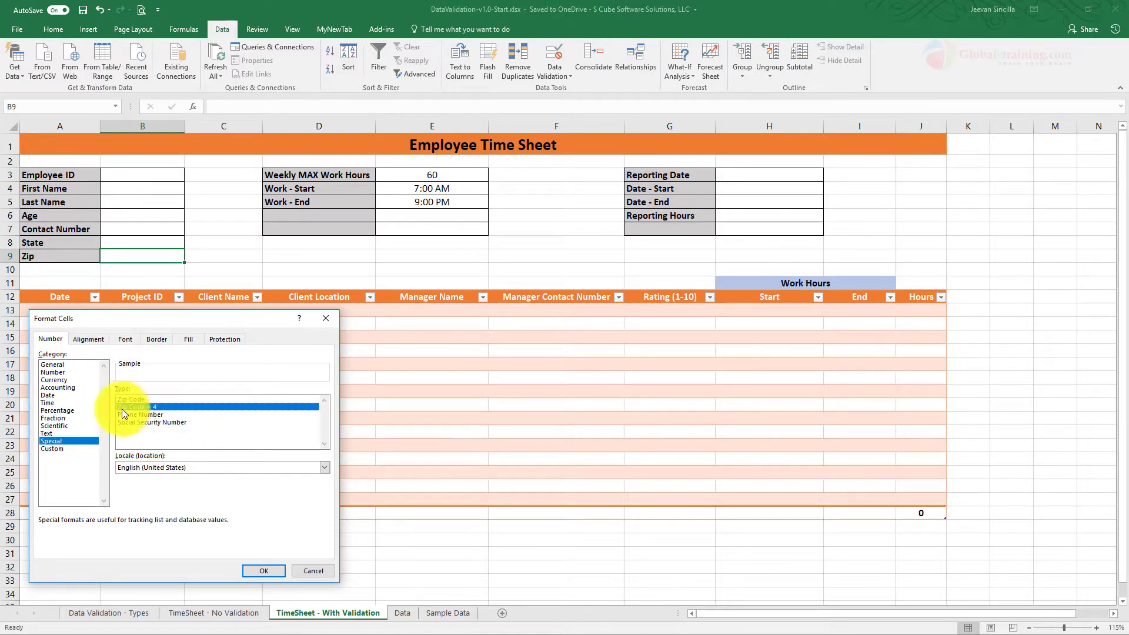
pyautogui.click(263, 571)
# Try a sample eight-digit number in Zip cell B9 to test its format, and undo the entry.
pyautogui.click(135, 251)
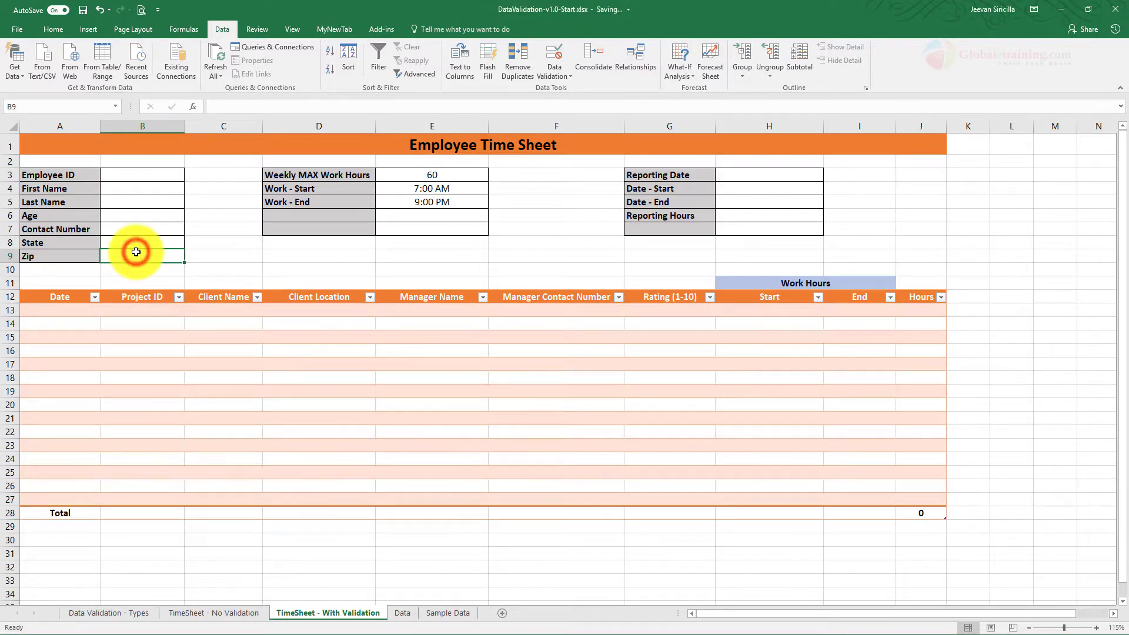
pyautogui.write('1452-')
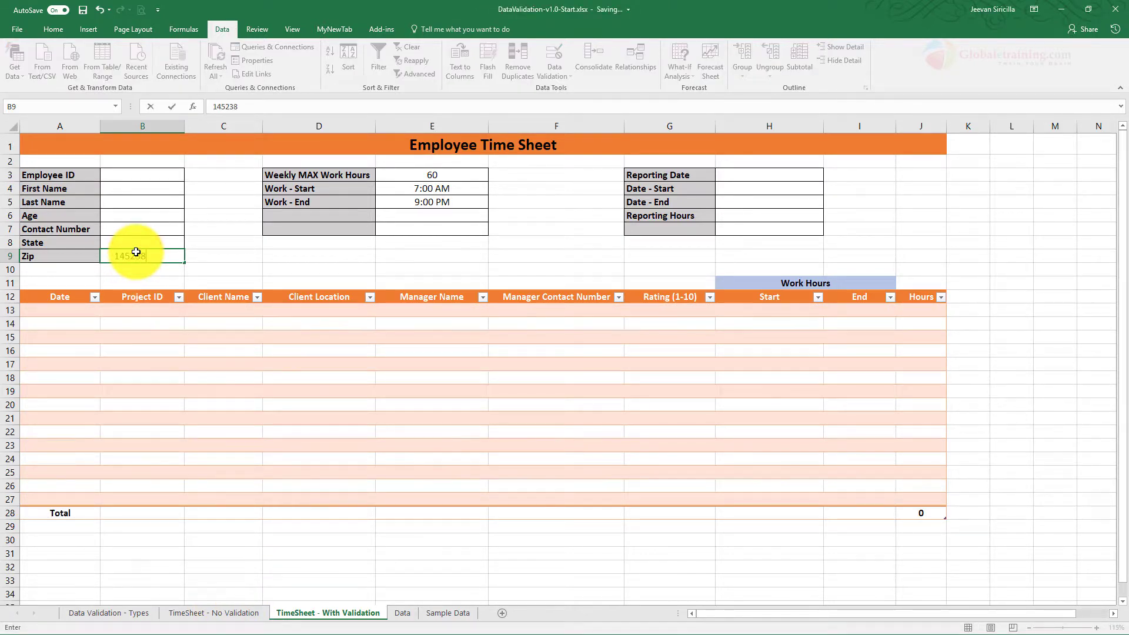
pyautogui.write('3852')
pyautogui.press('Return')
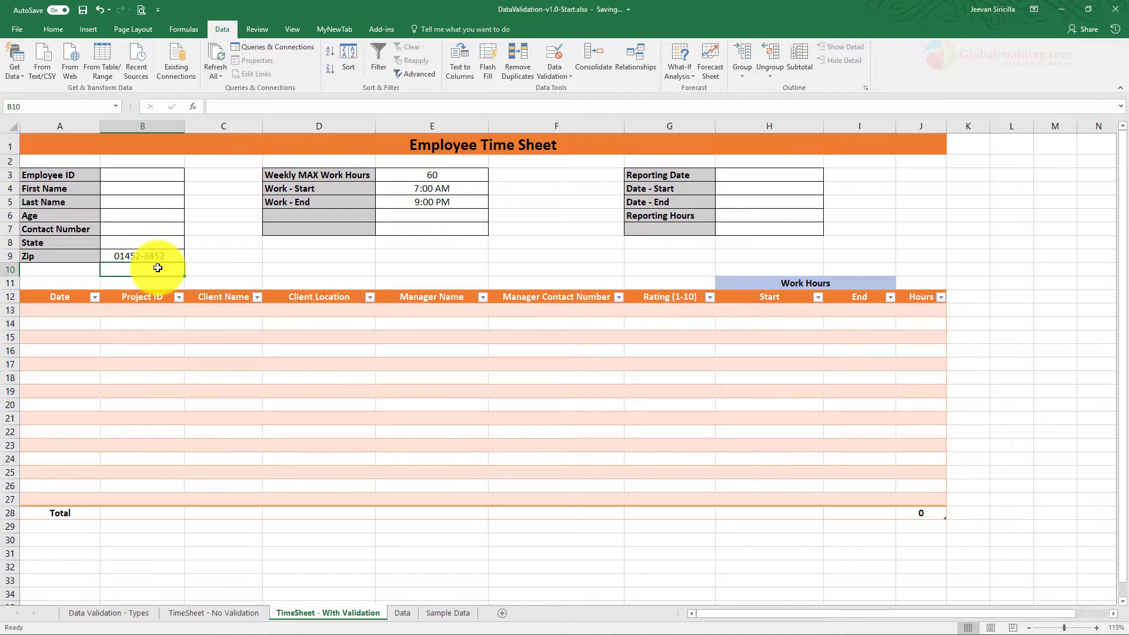
pyautogui.hotkey('ctrl', 'z')
pyautogui.click(449, 202)
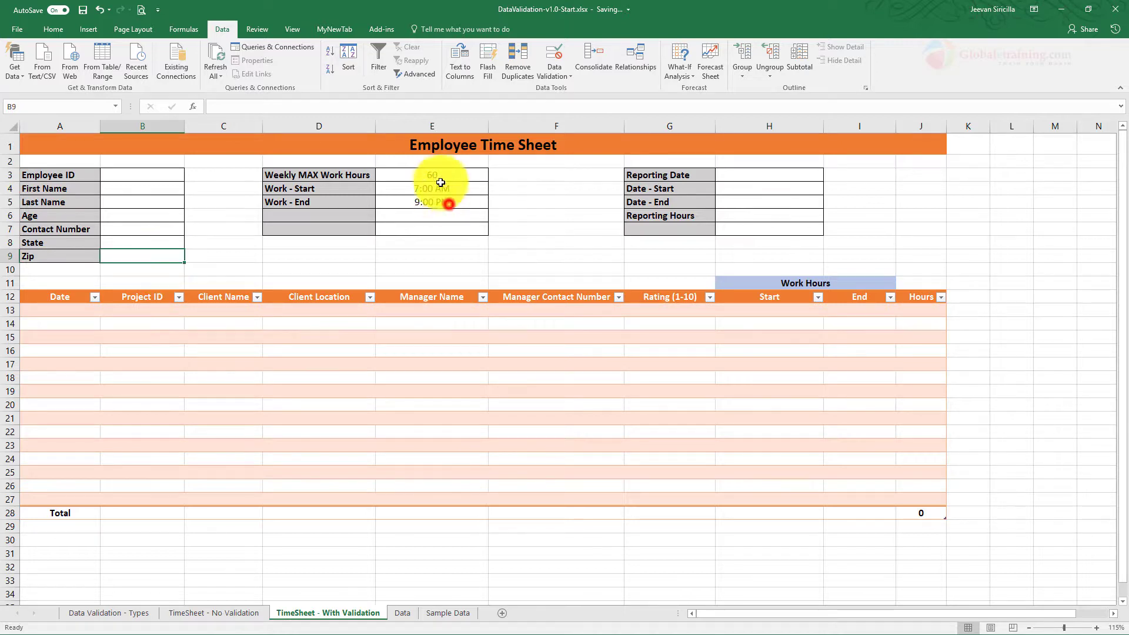
pyautogui.moveTo(440, 173); pyautogui.dragTo(442, 232)
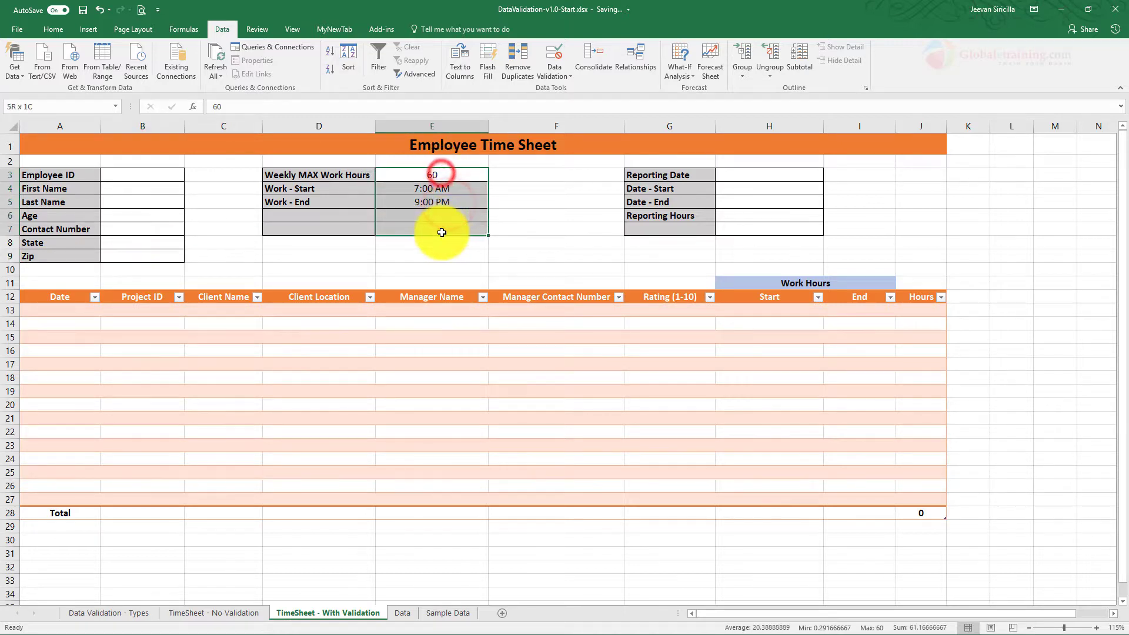
pyautogui.click(496, 217)
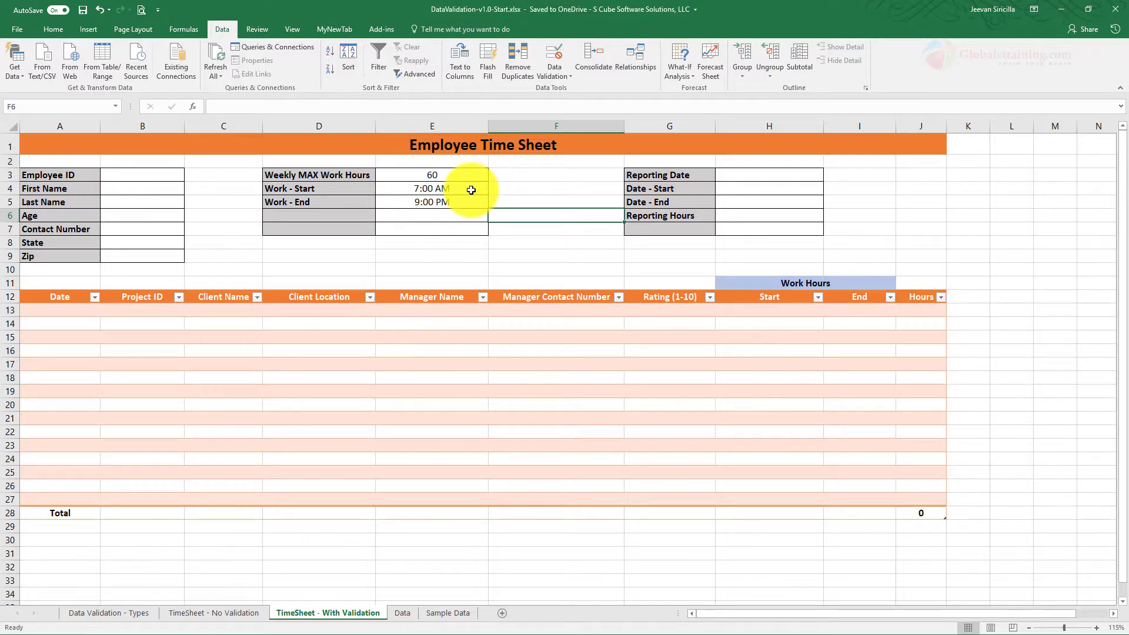
# Enter =NOW() as the Reporting Date in H3 and 8/14/2017 as the Date - Start in H4.
pyautogui.click(758, 171)
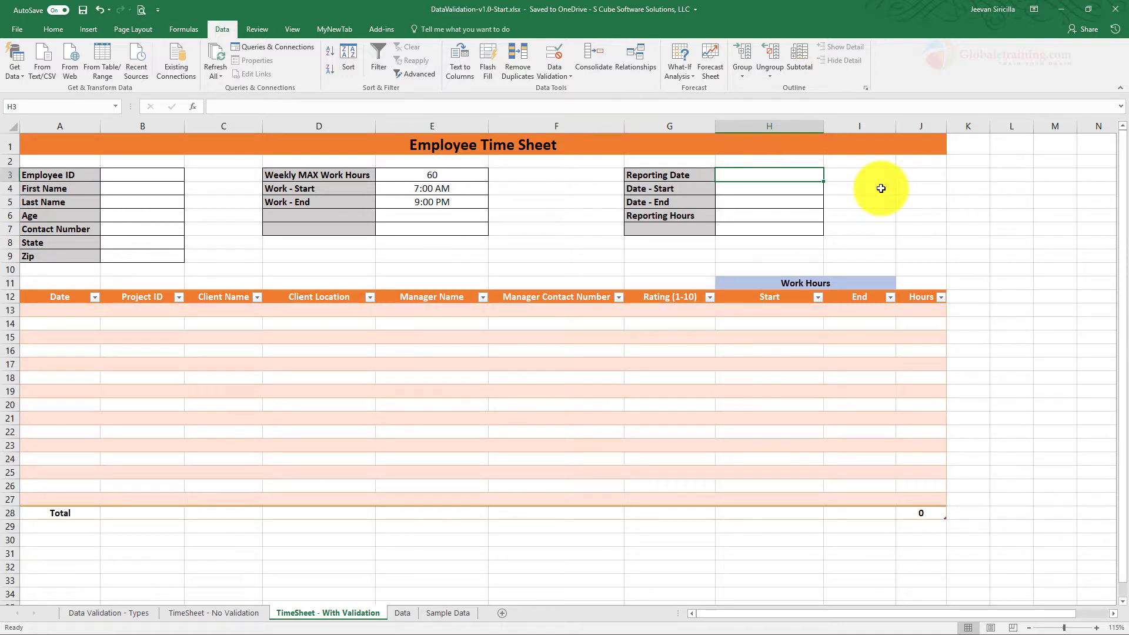
pyautogui.write('=')
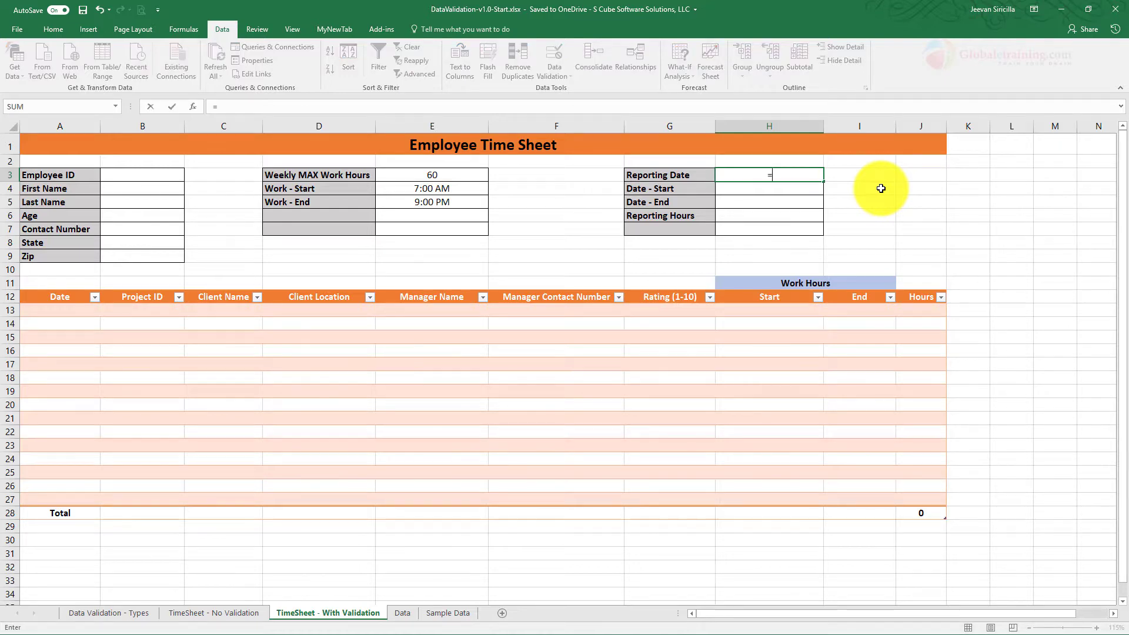
pyautogui.write('NOW()')
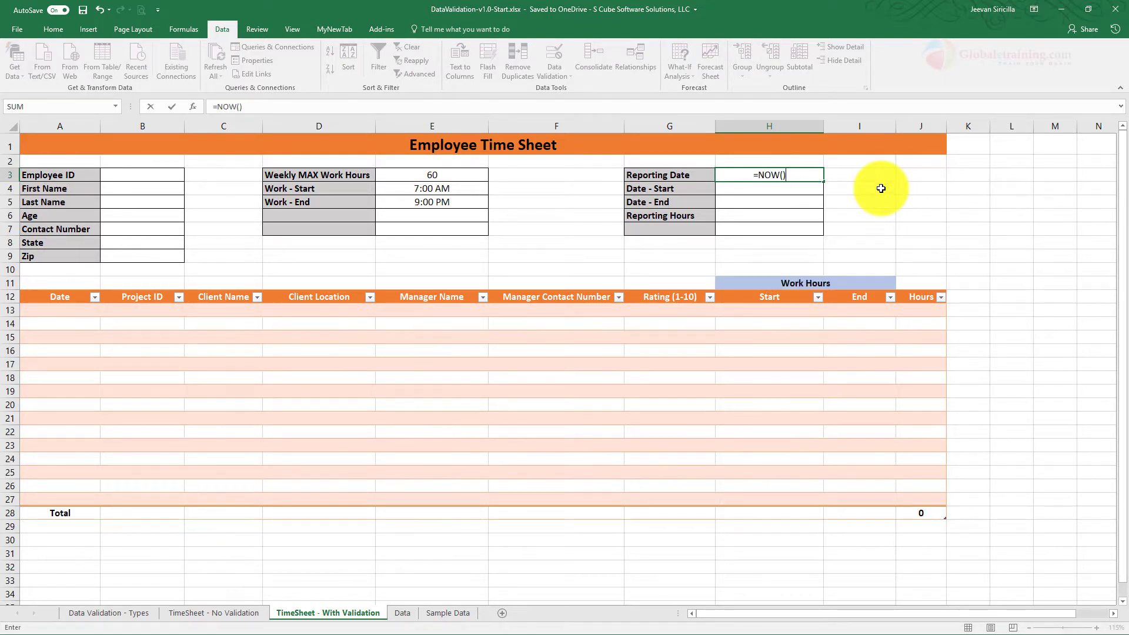
pyautogui.press('Return')
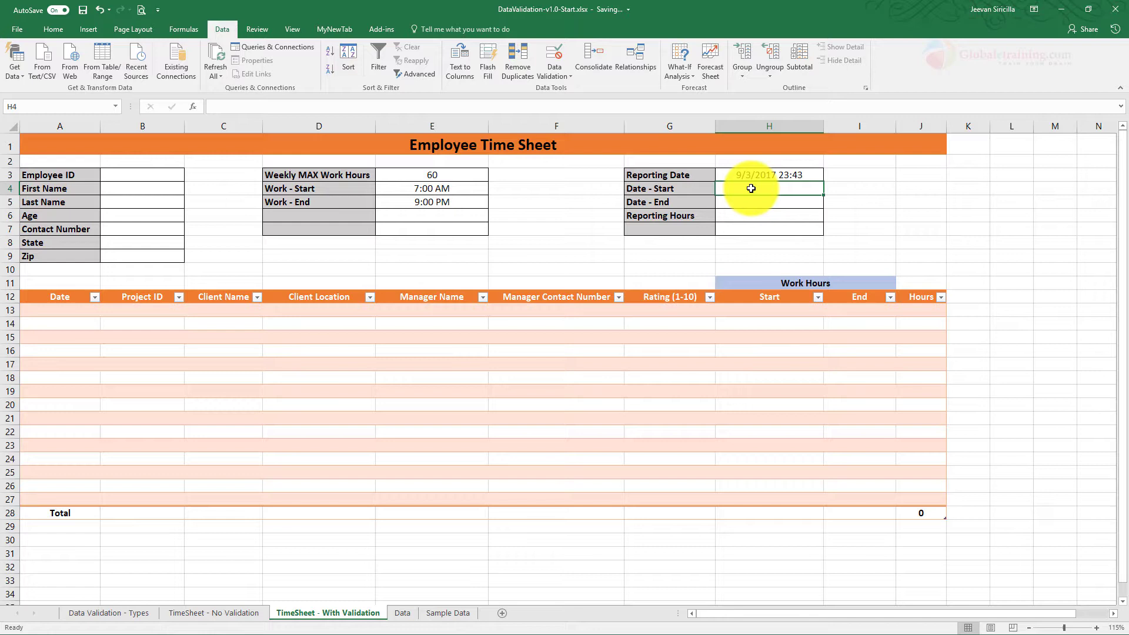
pyautogui.write('8/14')
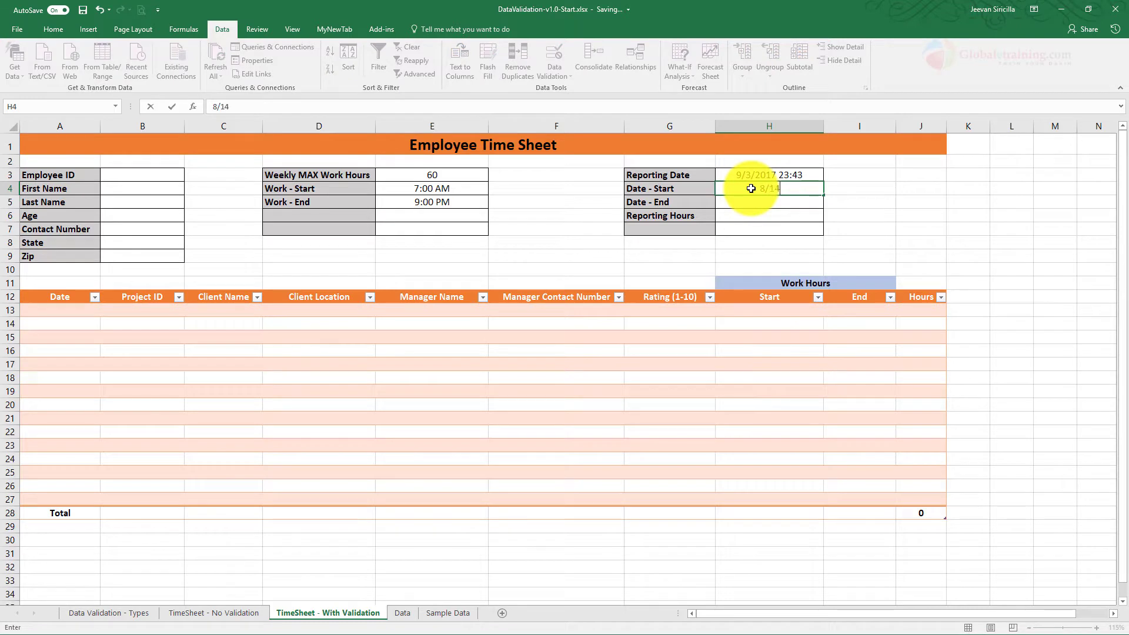
pyautogui.write('/2017')
pyautogui.press('Return')
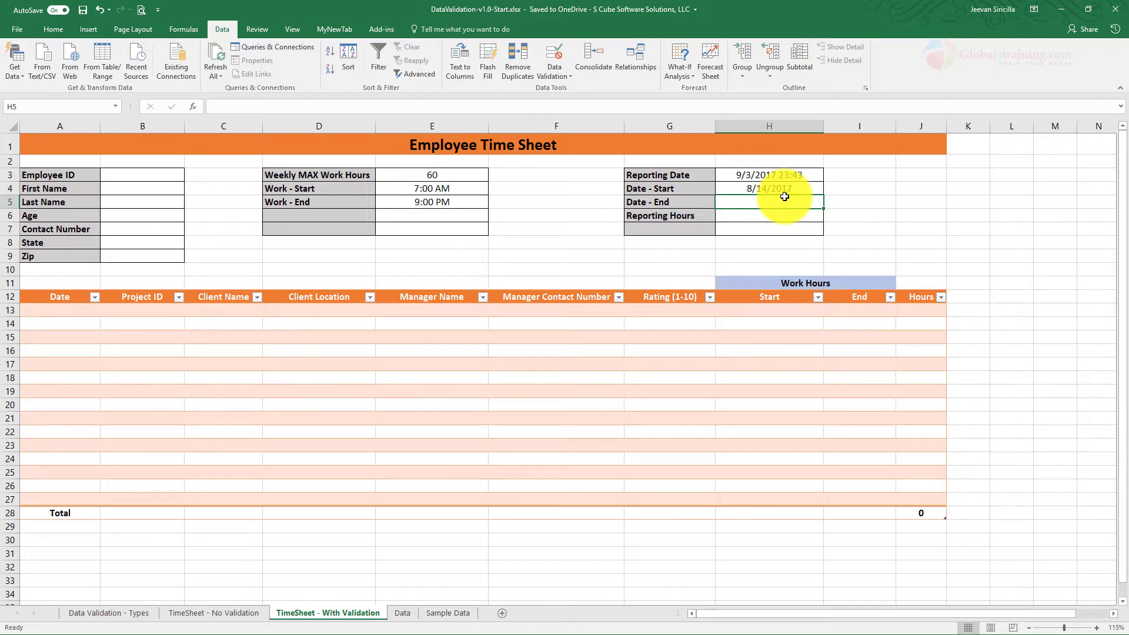
# Calculate the Date - End in H5 from the start date with the formula =H4+6.
pyautogui.write('=')
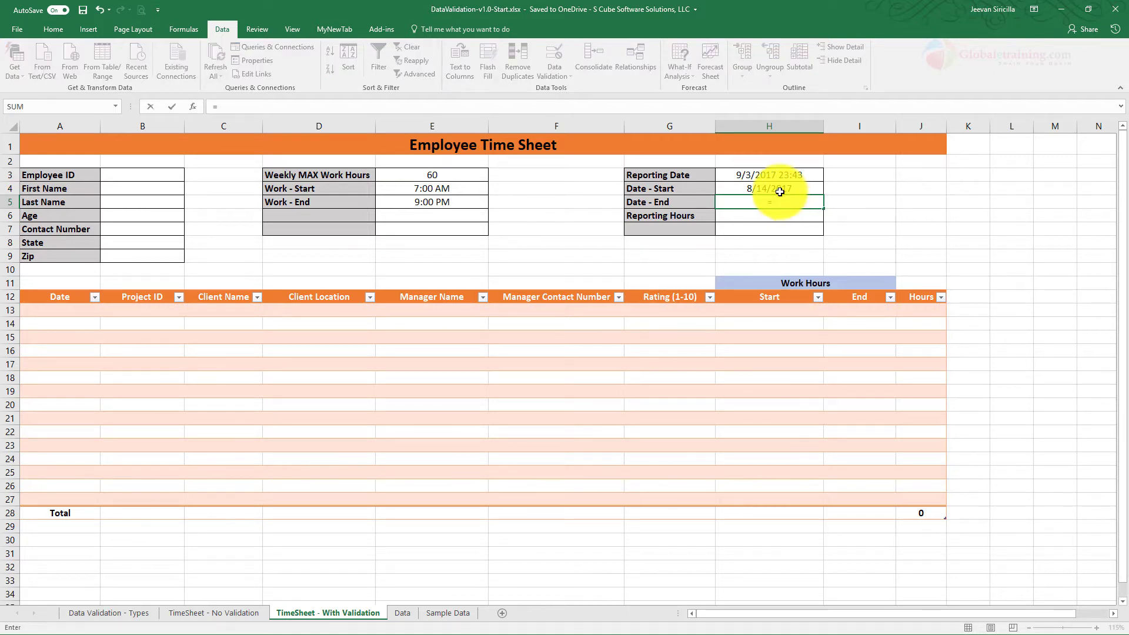
pyautogui.click(777, 187)
pyautogui.write('+')
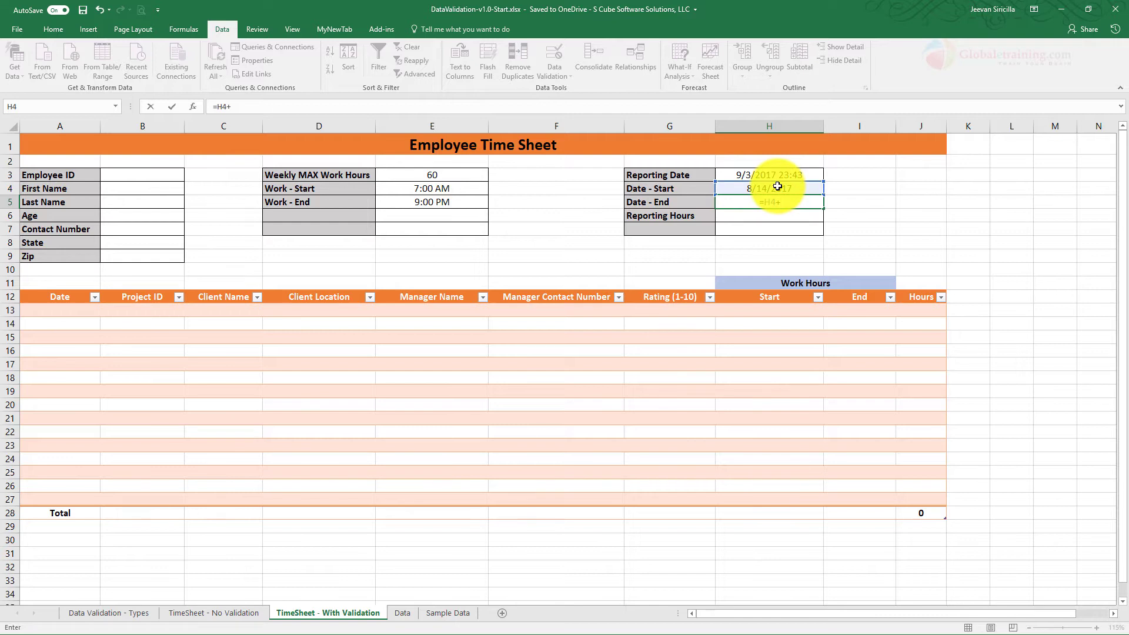
pyautogui.write('6')
pyautogui.press('Return')
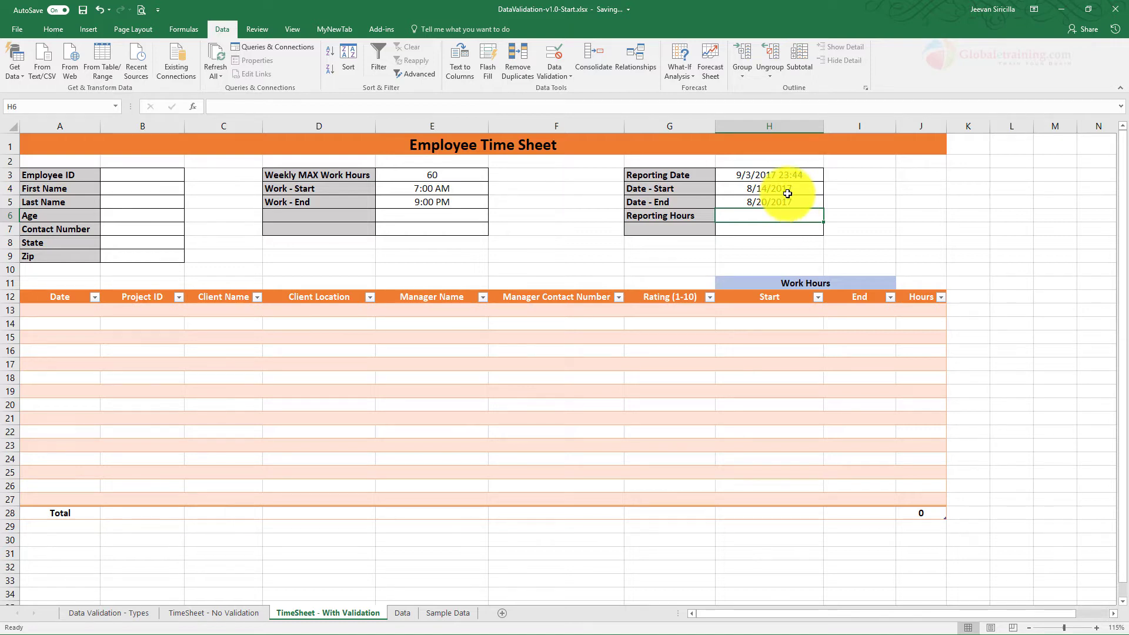
# Review the Date - End formula in H5 and test it by changing the Date - Start in H4 to 8/15/2017.
pyautogui.click(785, 202)
pyautogui.click(238, 108)
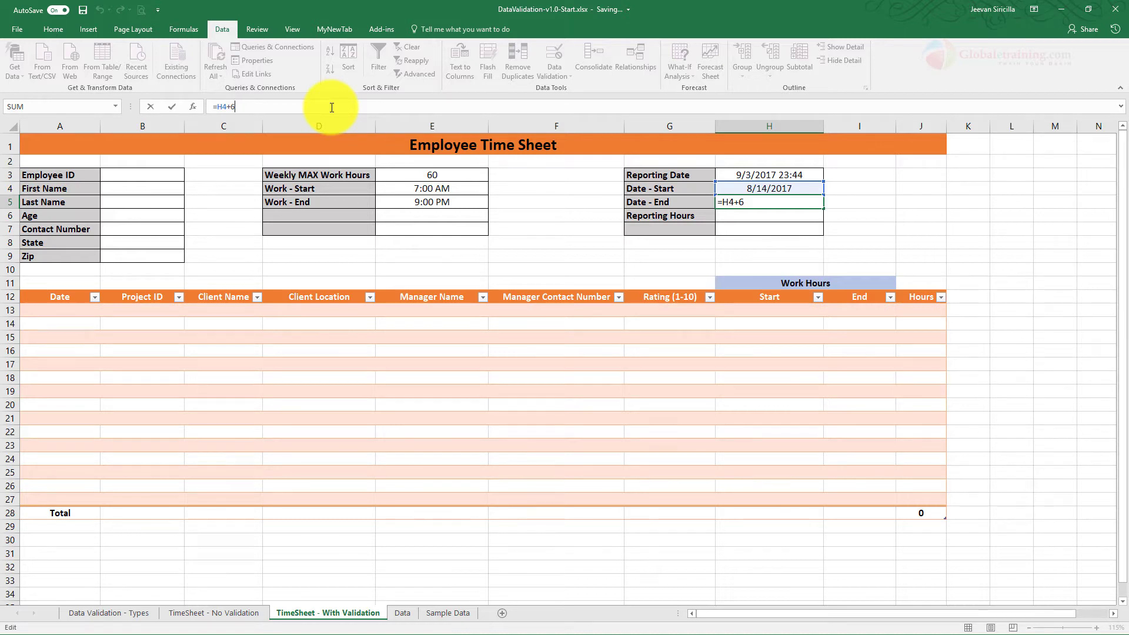
pyautogui.click(764, 189)
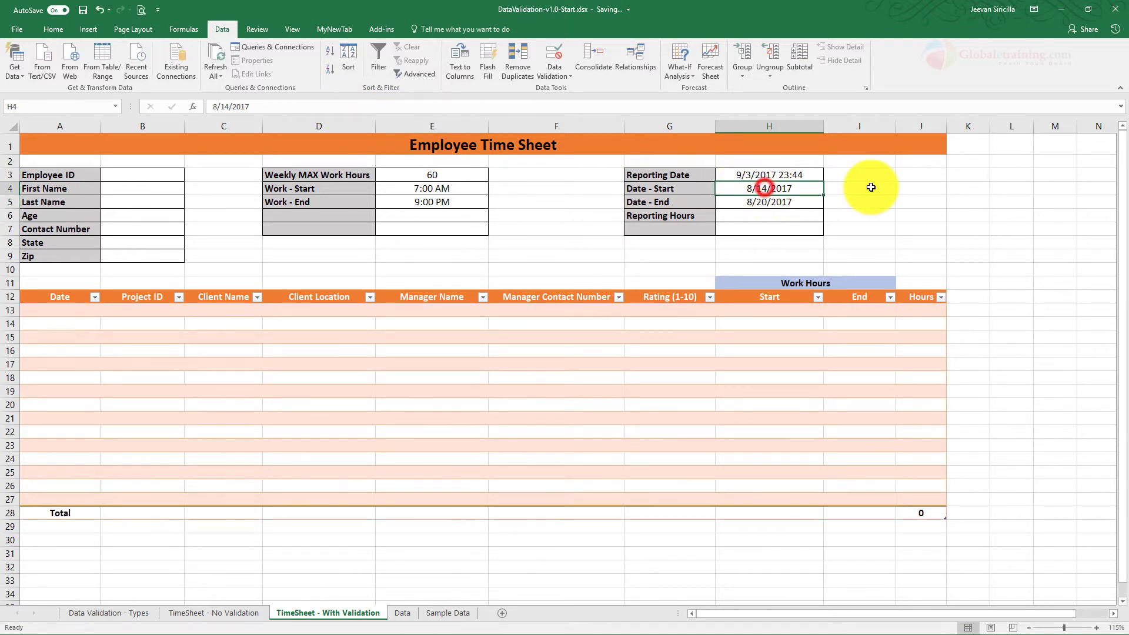
pyautogui.write('8/15/2017')
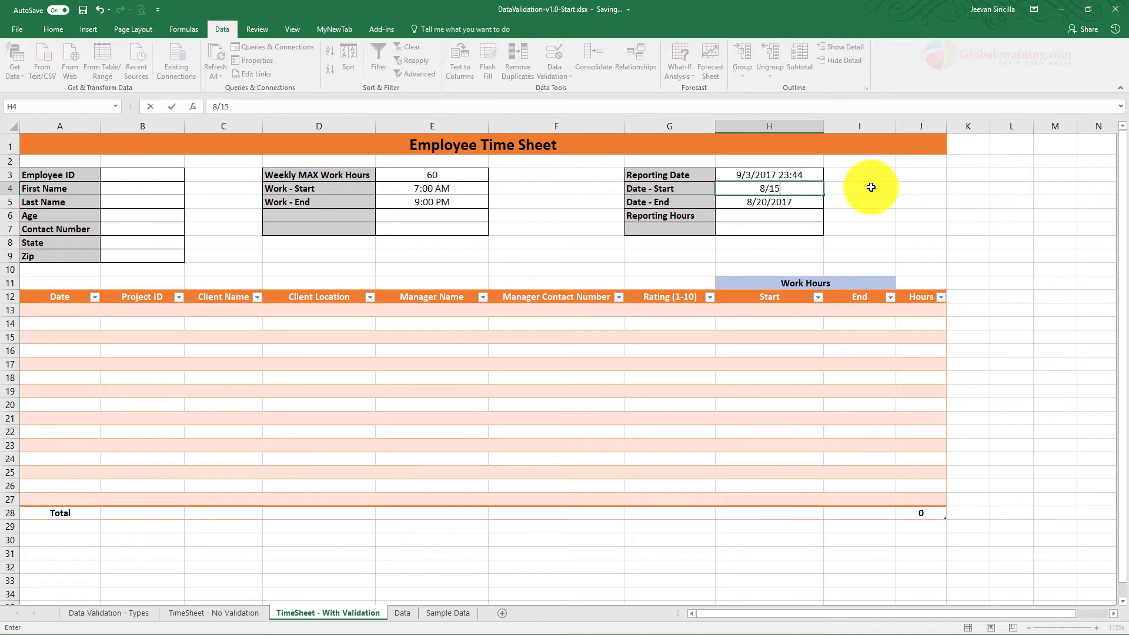
pyautogui.press('Return')
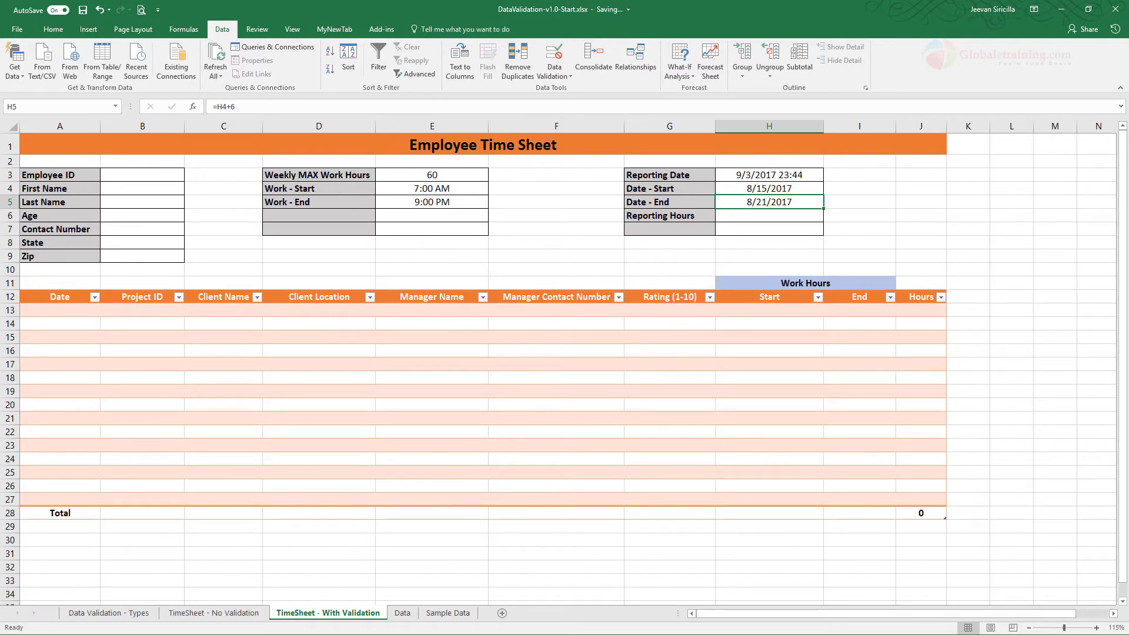
# Restore the Date - Start in H4 to 8/14/2017.
pyautogui.hotkey('alt', 'Tab')
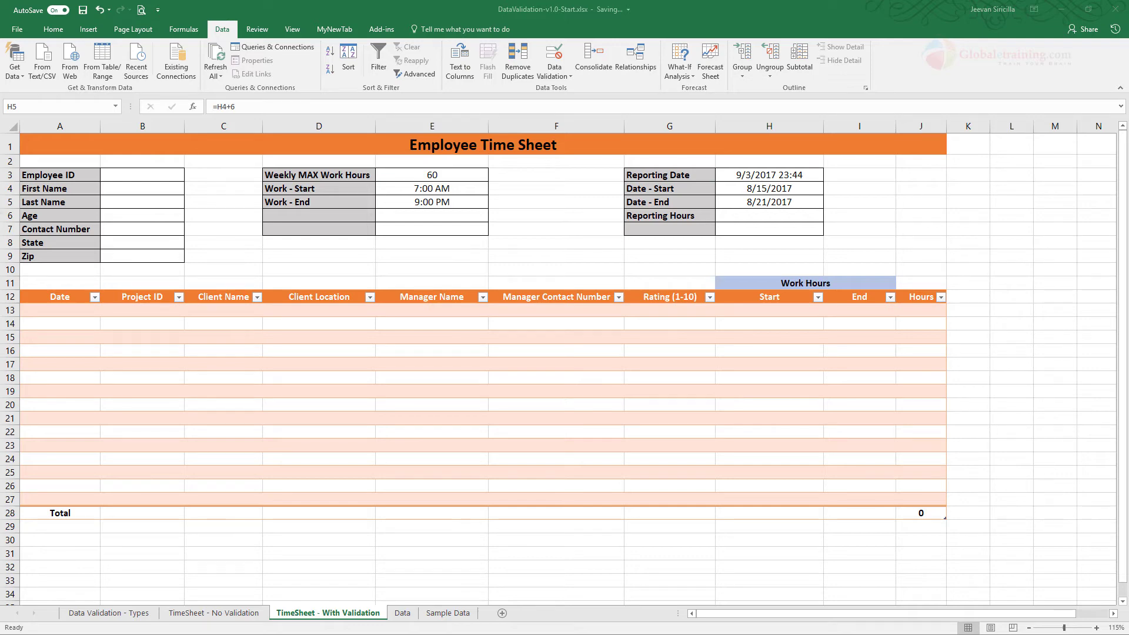
pyautogui.click(781, 185)
pyautogui.click(782, 186)
pyautogui.write('8/14')
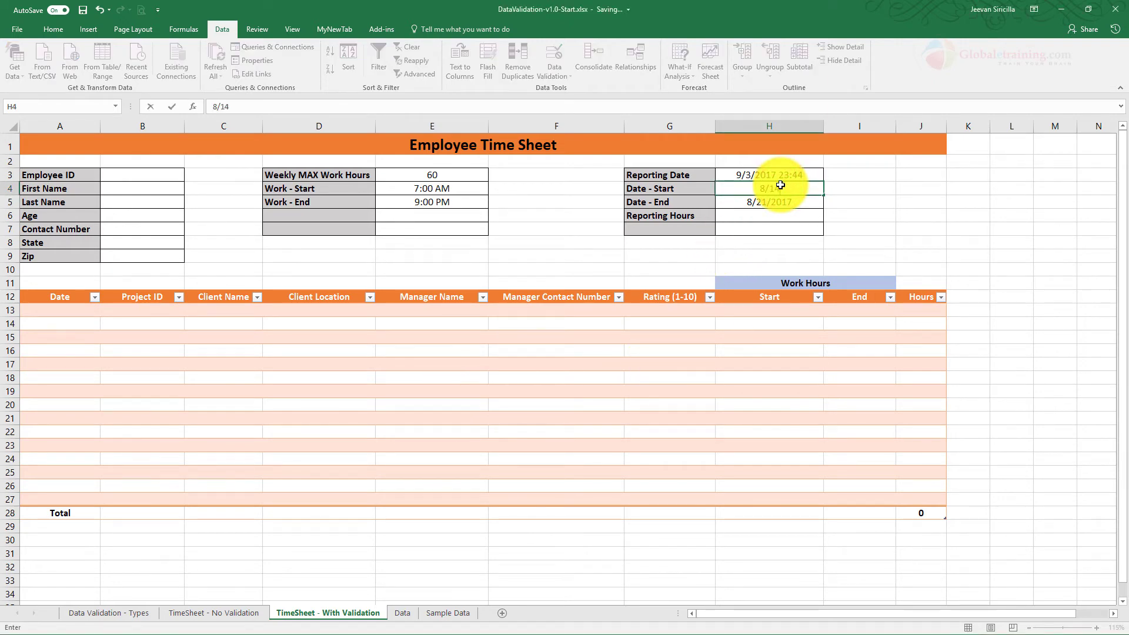
pyautogui.press('Return')
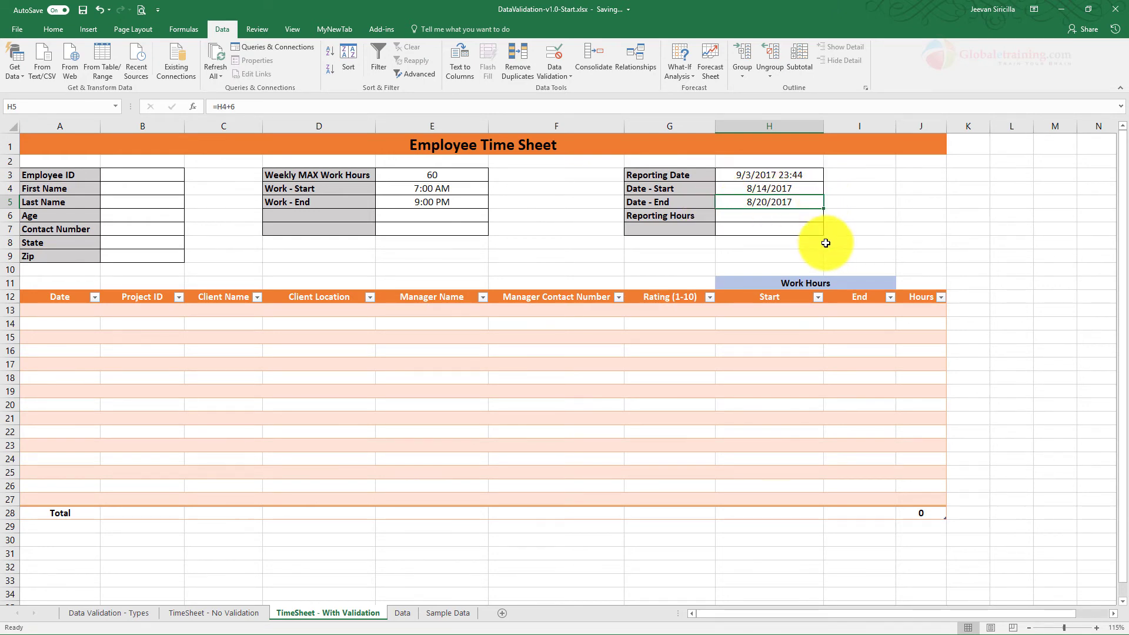
# Set Reporting Hours in H6 to a formula referencing the Hours total in J28.
pyautogui.click(764, 215)
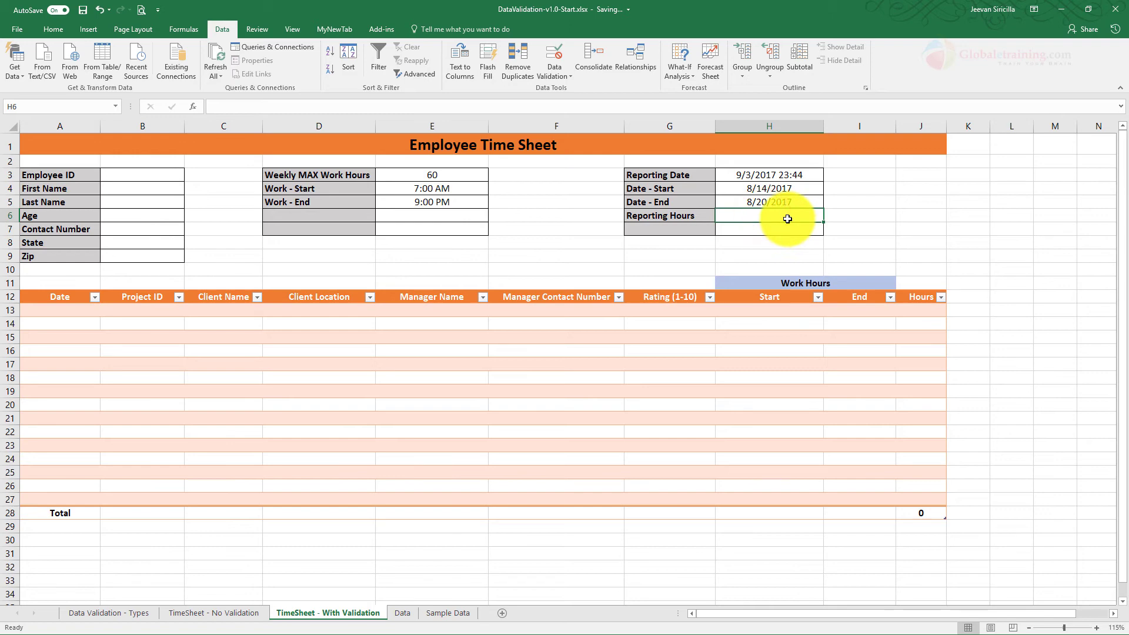
pyautogui.write('=')
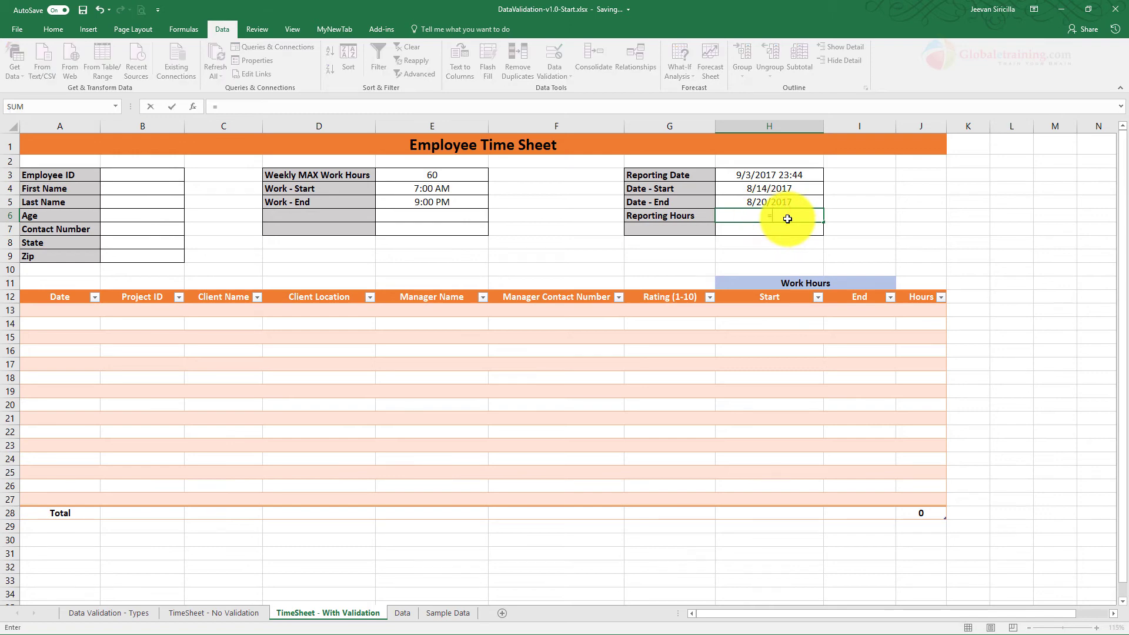
pyautogui.click(930, 516)
pyautogui.press('Return')
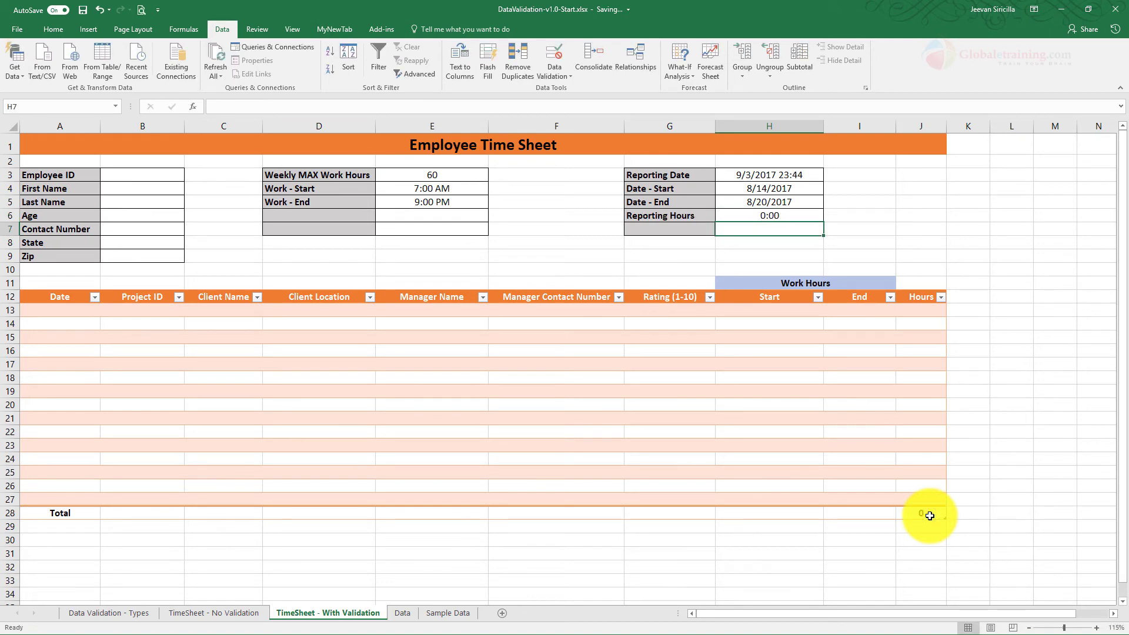